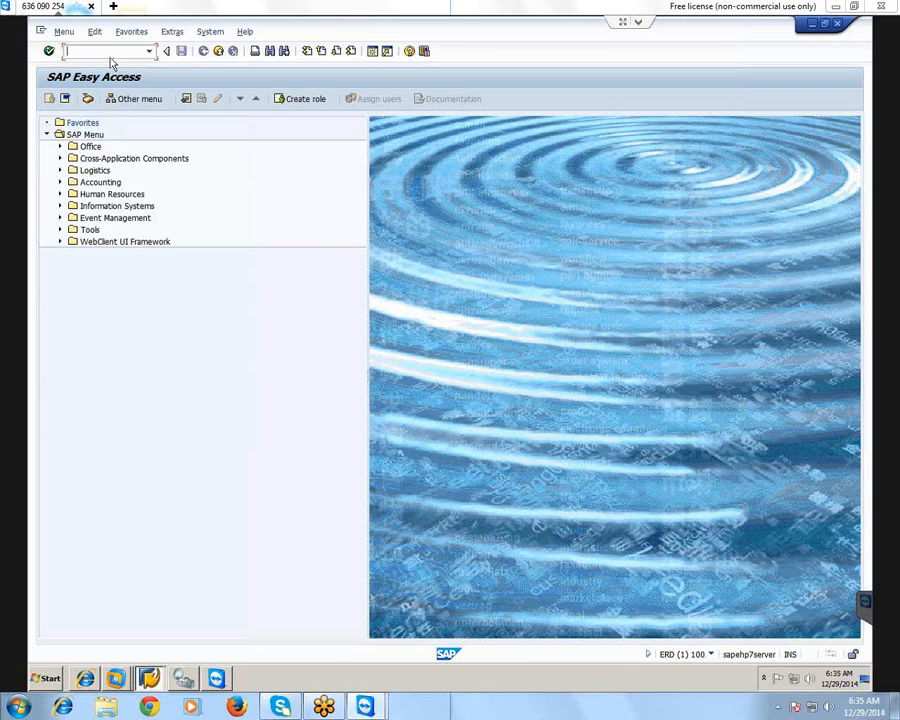
Run transaction SPRO and display the SAP Reference IMG
type("s")
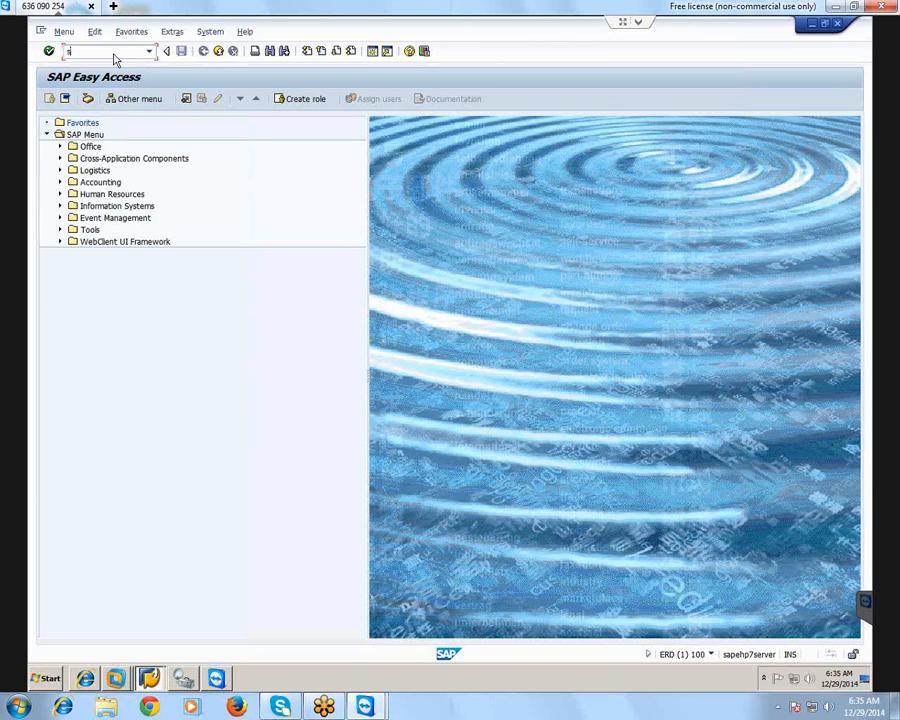
type("pro")
key("Return")
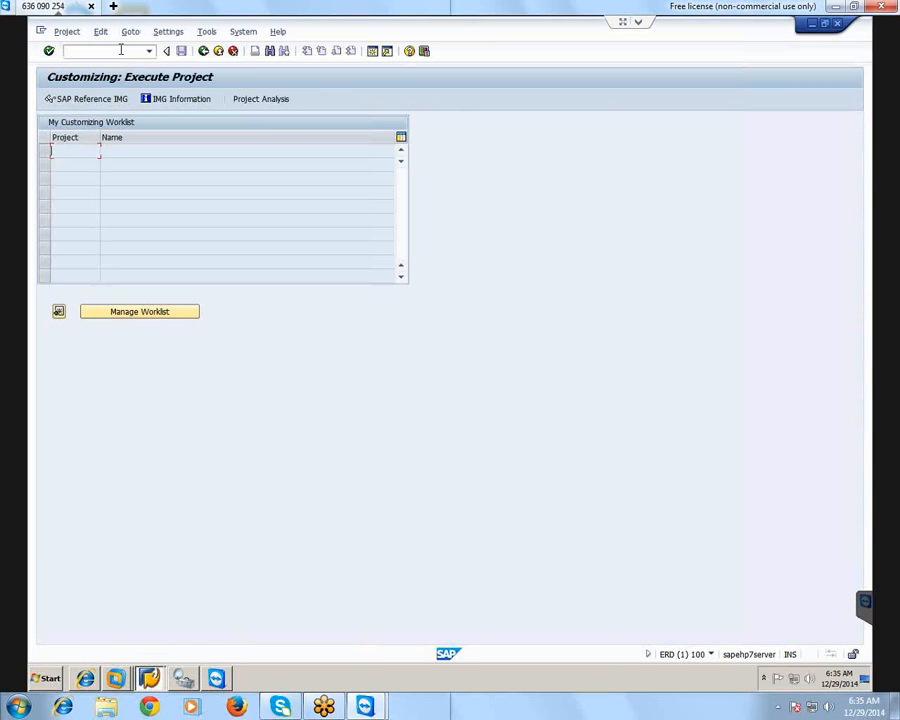
left_click(89, 100)
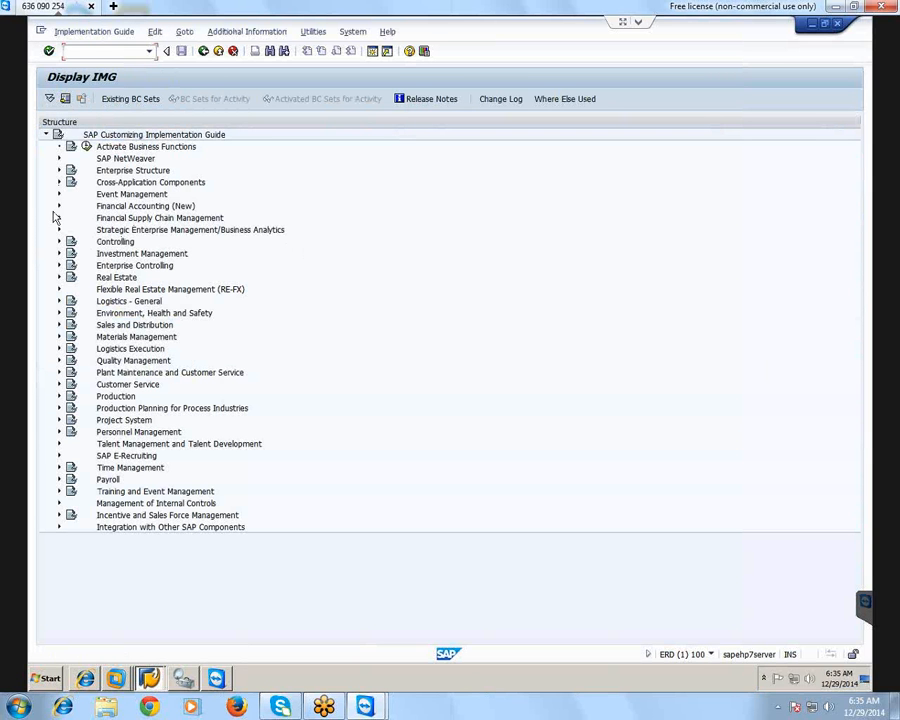
Open Maintain Fiscal Year Variant under Financial Accounting (New), Financial Accounting Global Settings (New), Ledgers, Fiscal Year and Posting Periods
left_click(58, 206)
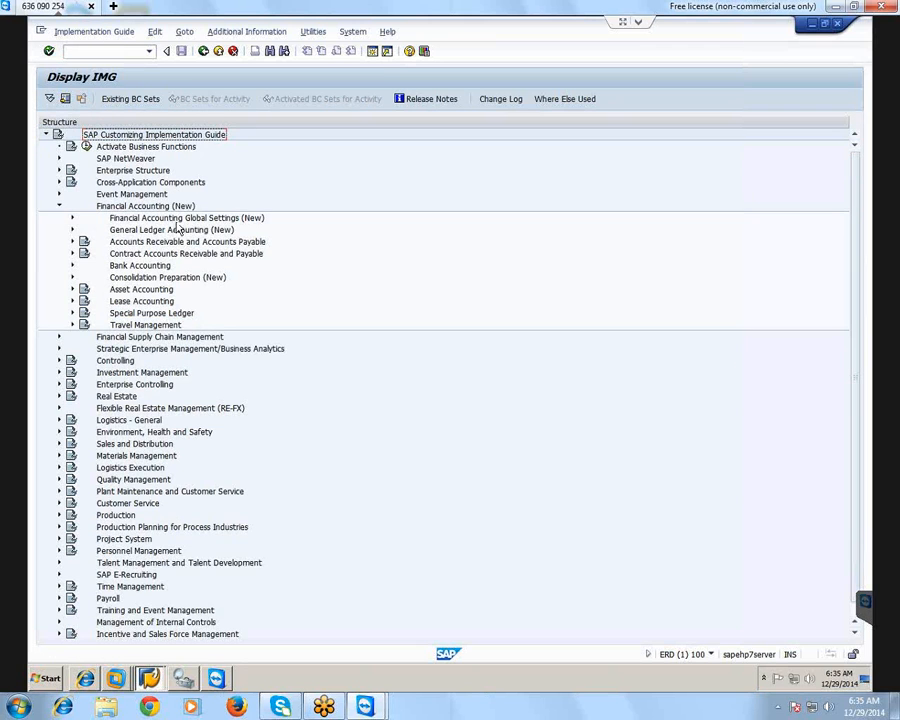
left_click(72, 218)
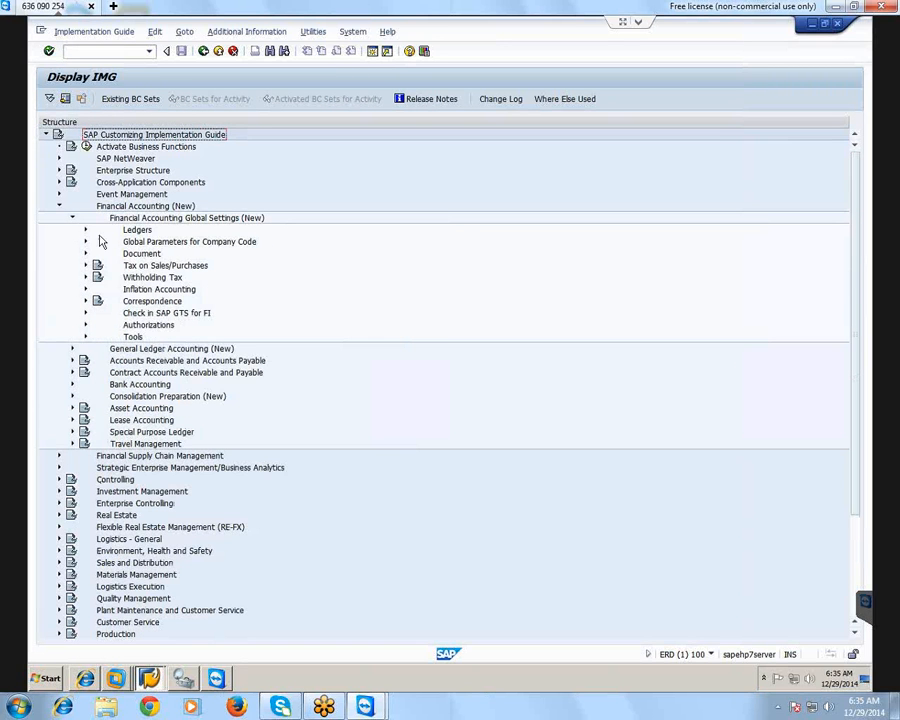
left_click(86, 231)
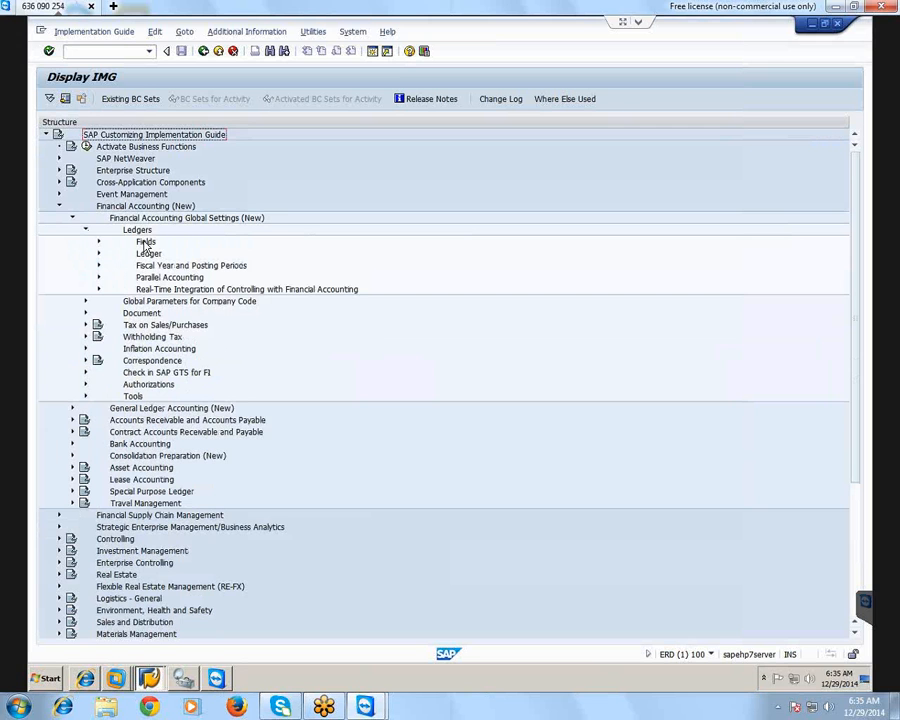
left_click(146, 242)
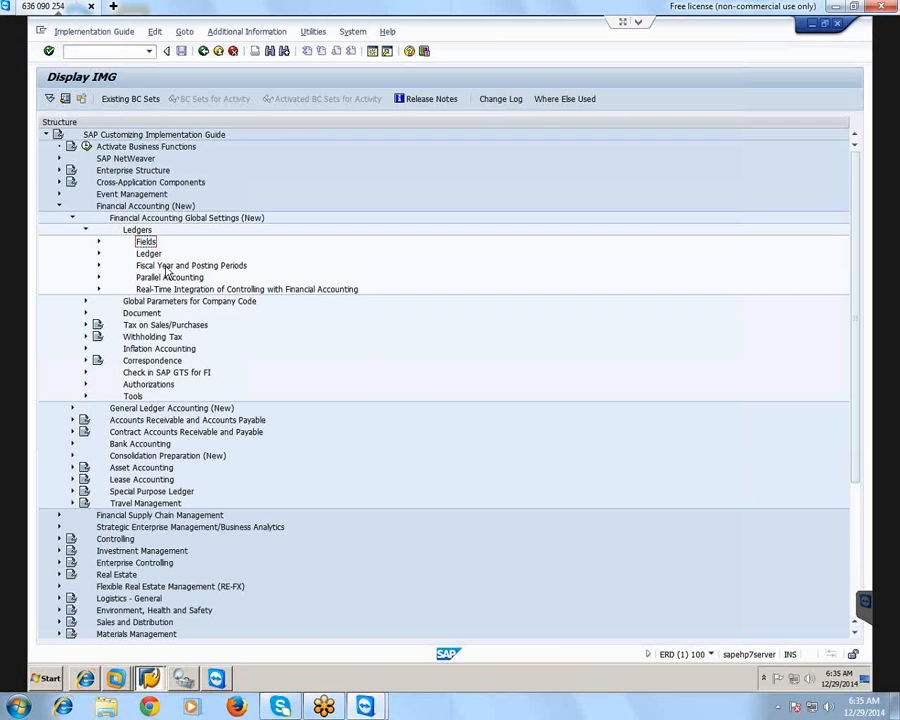
left_click(218, 266)
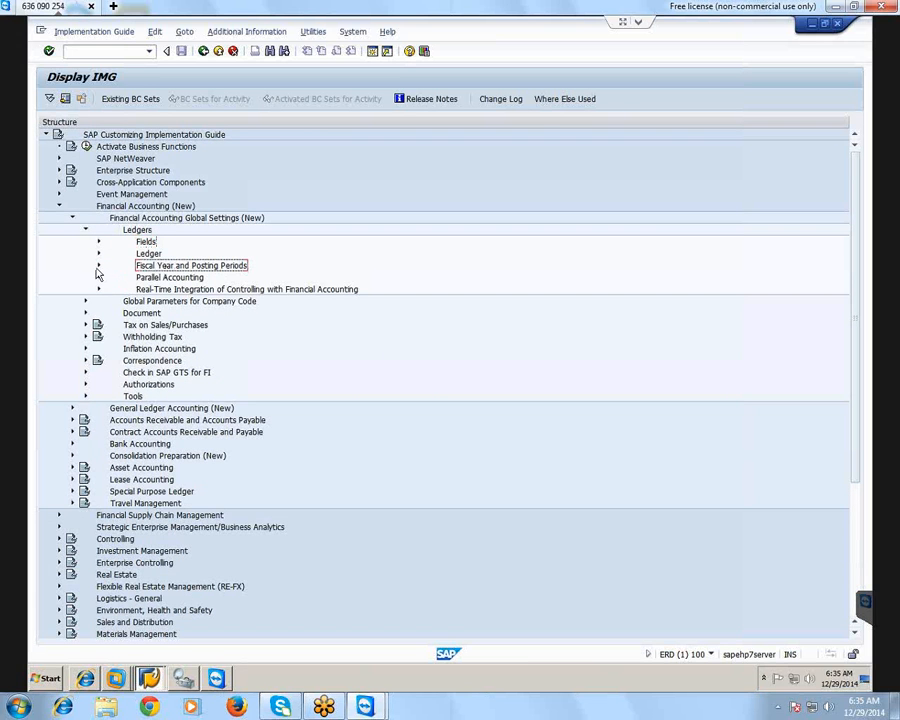
left_click(98, 266)
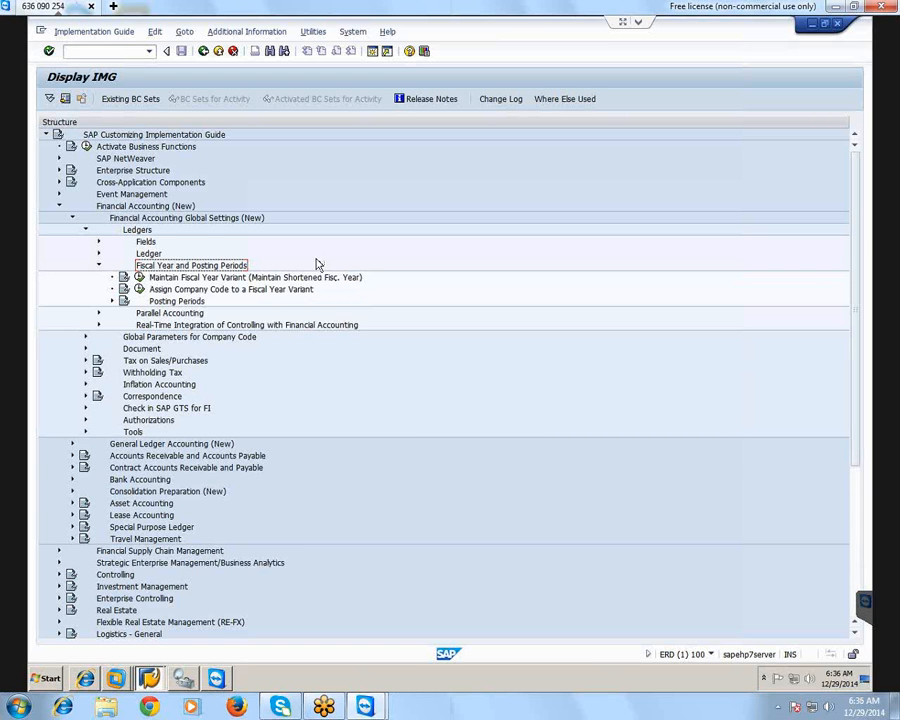
left_click(139, 277)
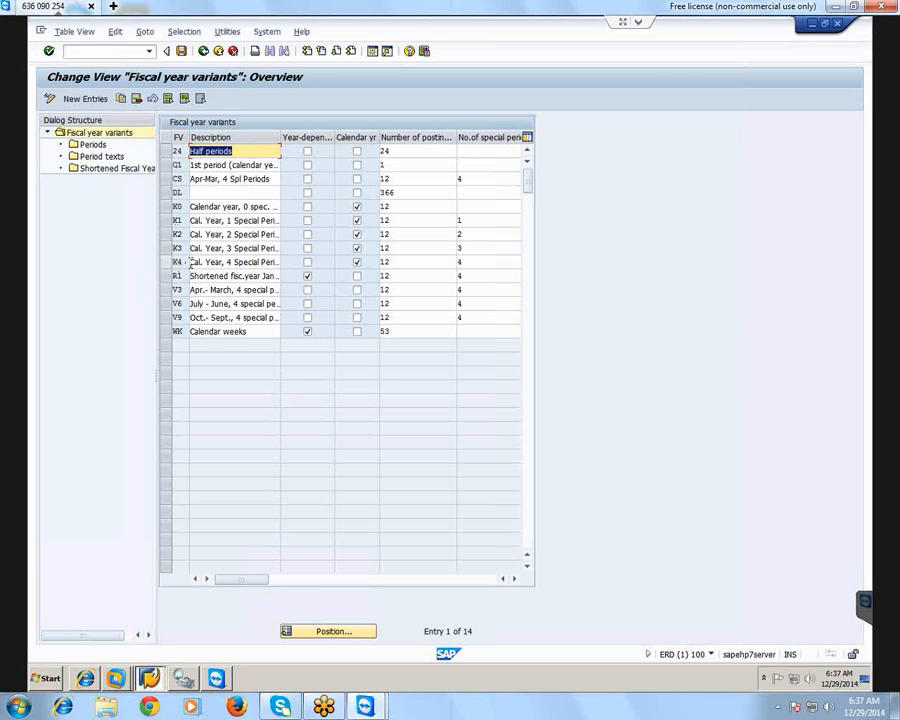
Start a new fiscal year variant entry with the key ab and the description "fyv for abc"
left_click_drag(278, 135, 274, 136)
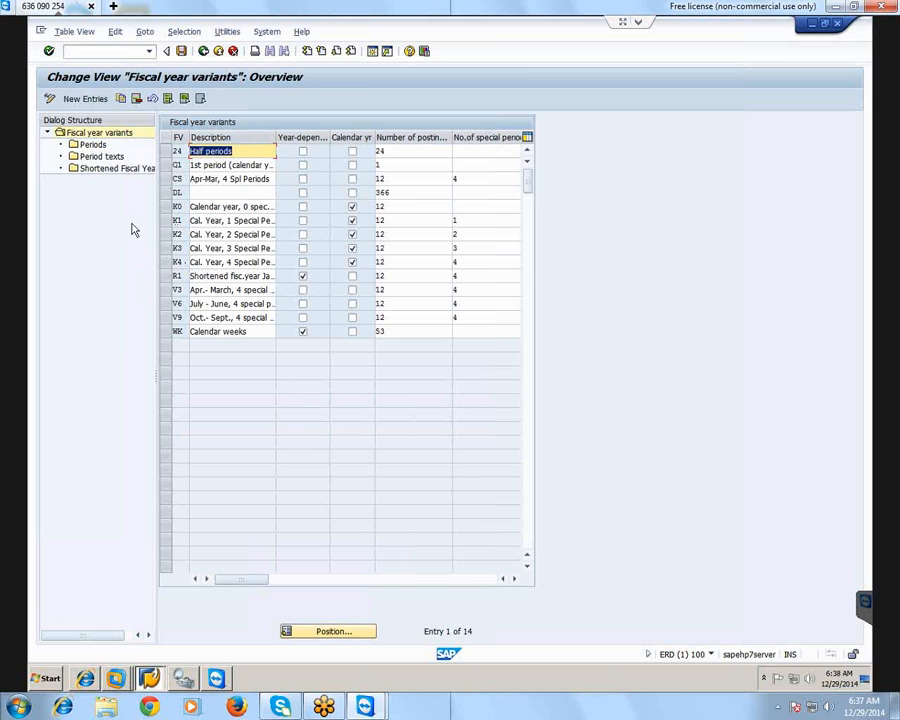
left_click(84, 98)
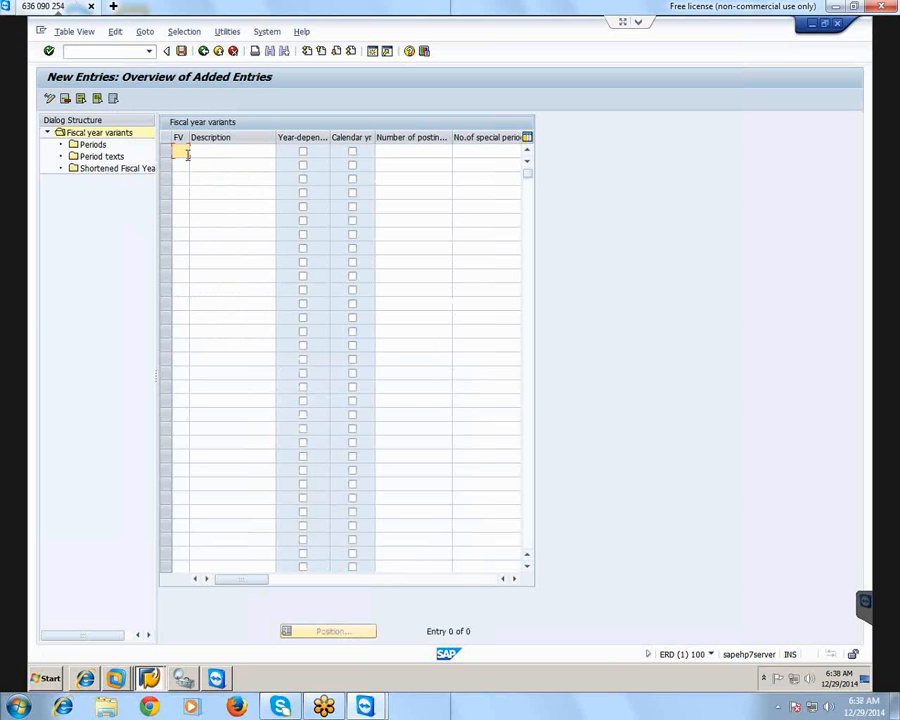
type("ab")
key("Tab")
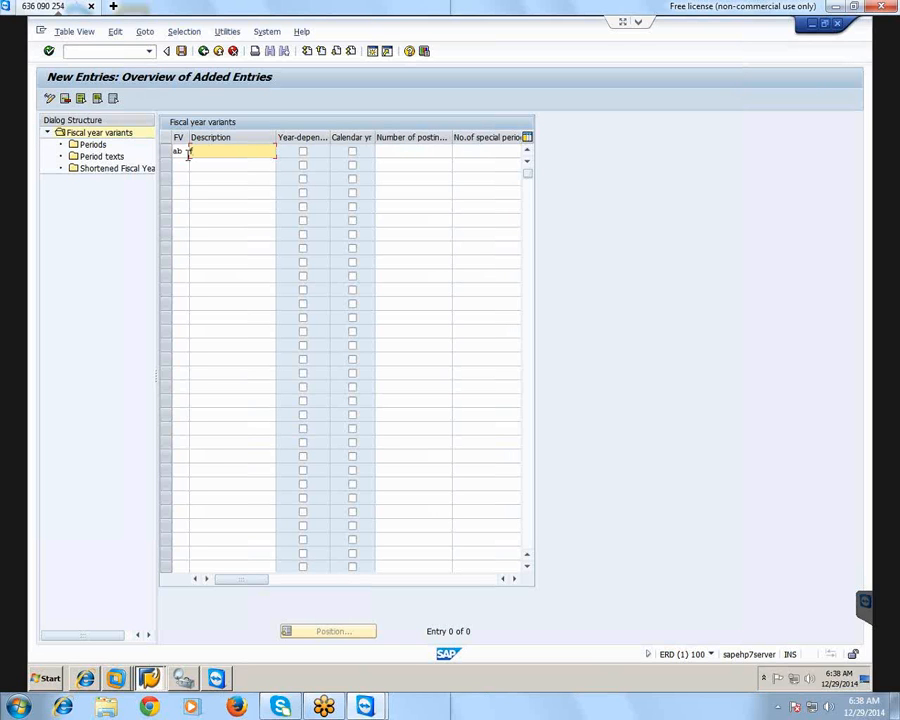
type("fyx")
type(" fo;")
type("r abc")
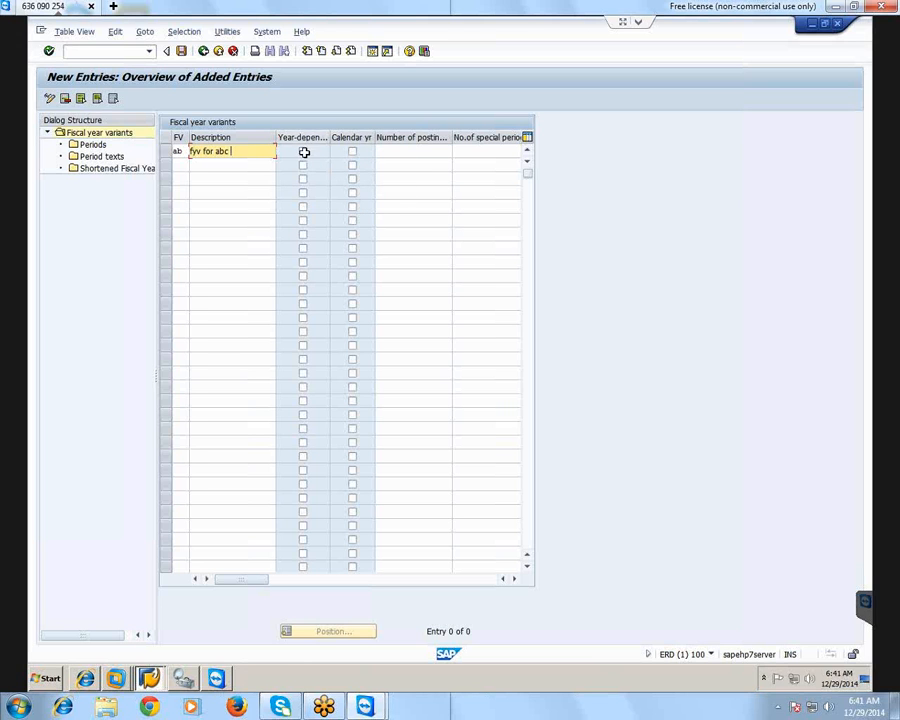
Set variant ab to 12 posting periods and 2 special periods, and save it to customizing request ERDK900073
left_click(410, 153)
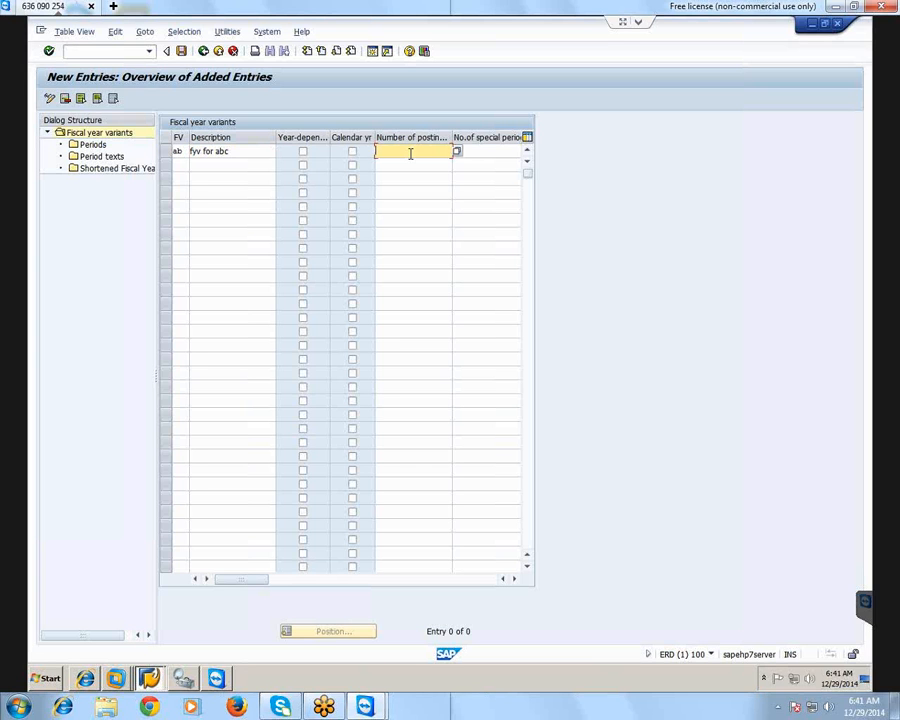
type("12")
left_click(495, 148)
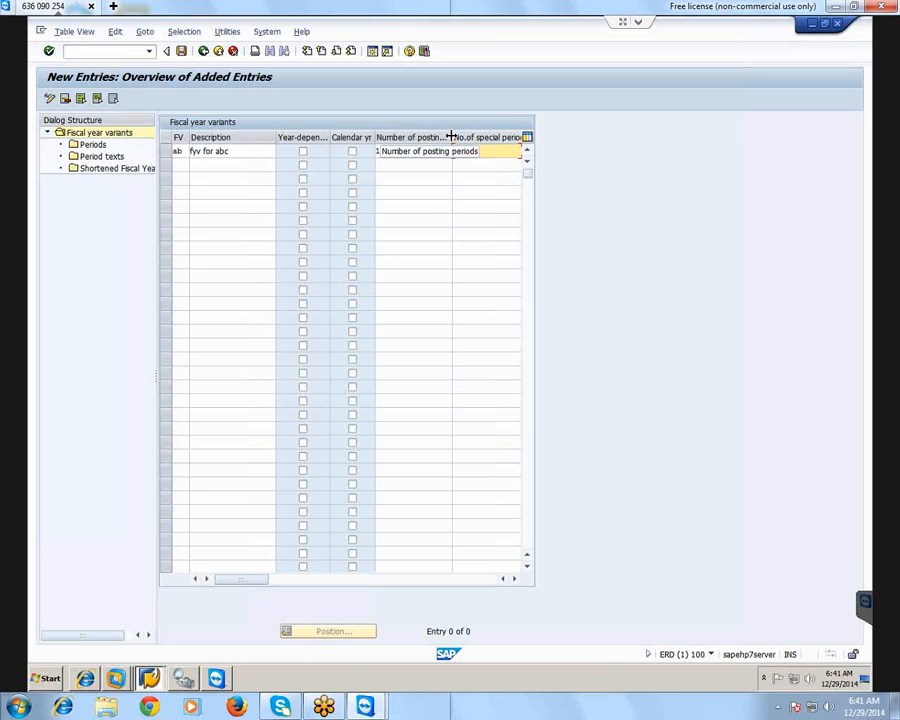
left_click_drag(451, 136, 425, 136)
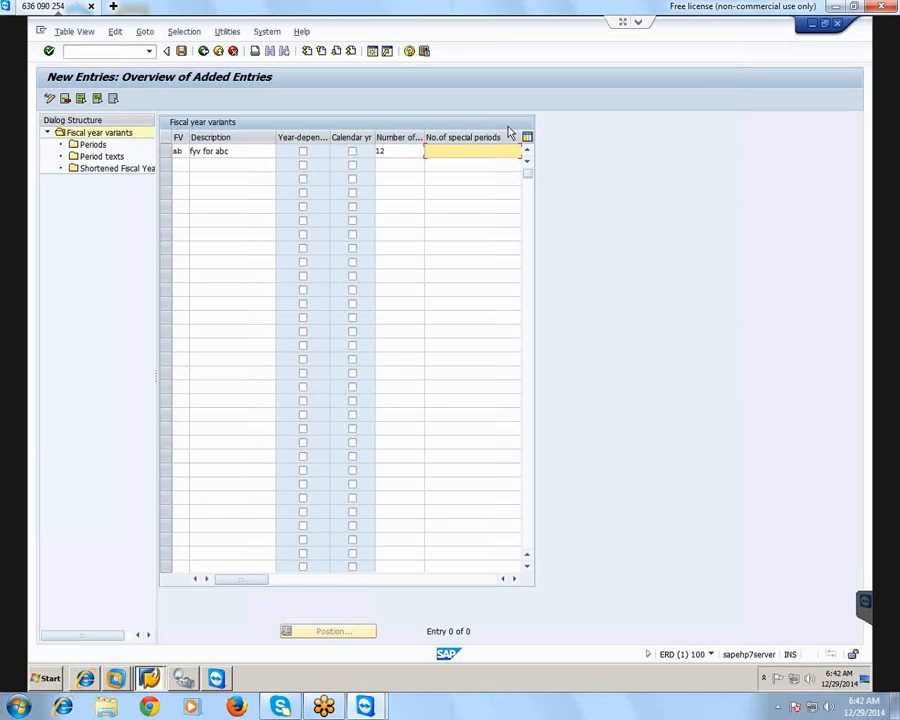
type("2")
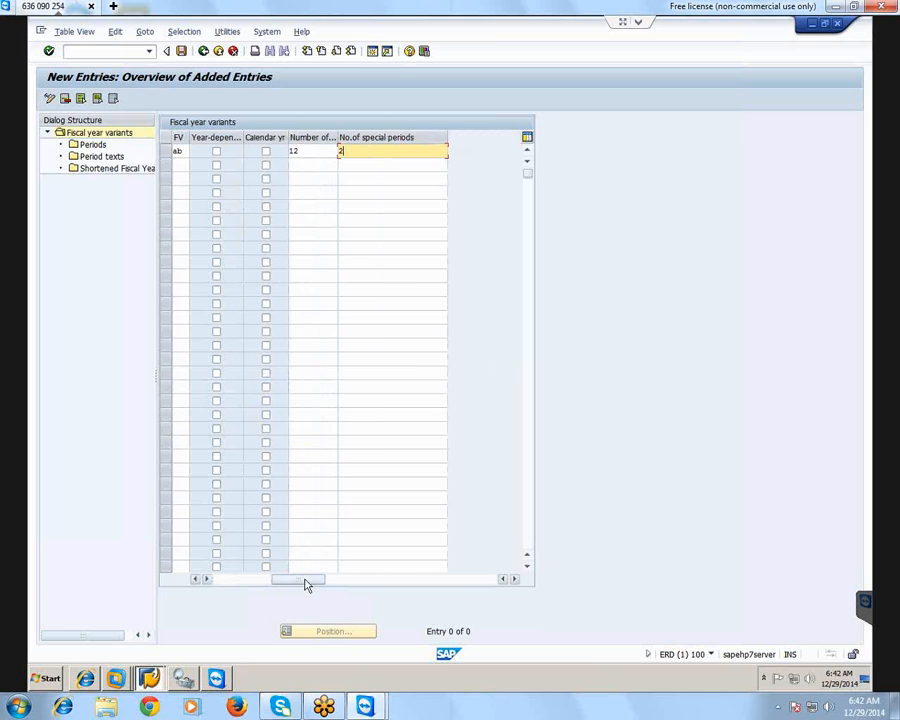
left_click_drag(307, 585, 247, 594)
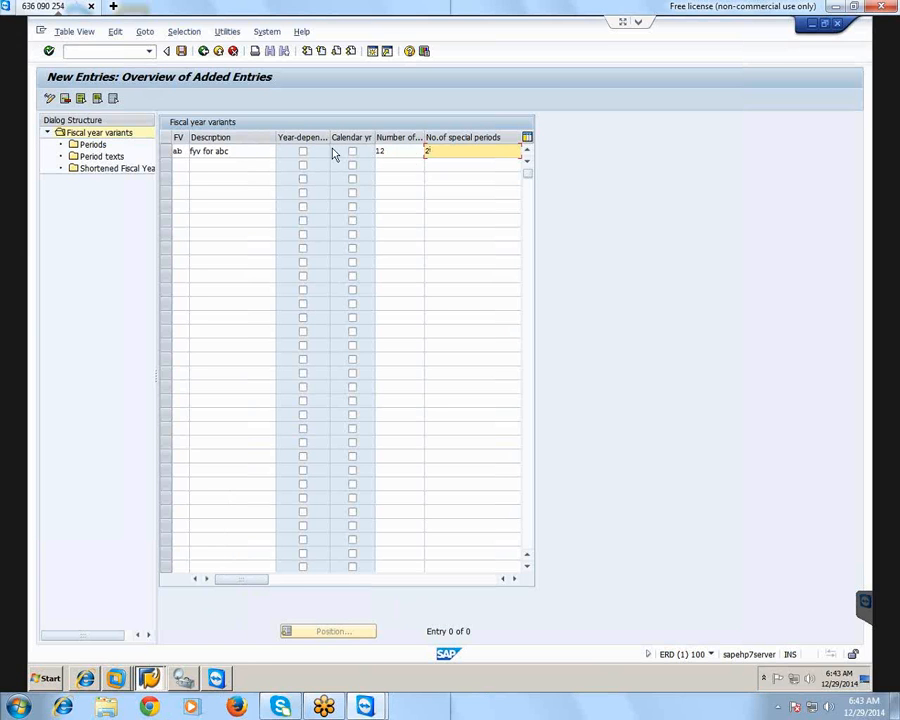
left_click(181, 52)
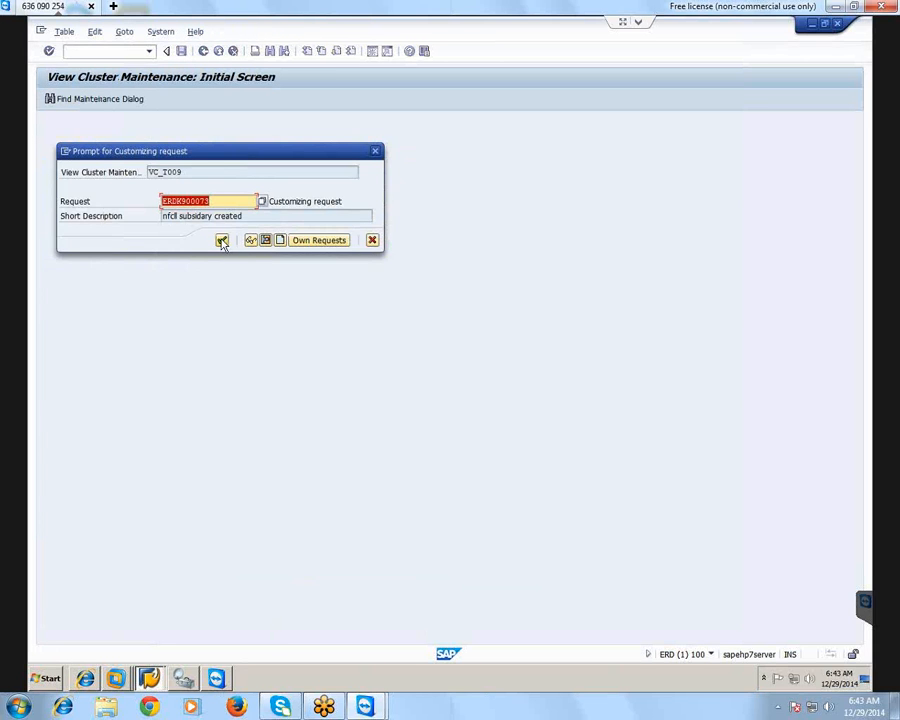
left_click(222, 240)
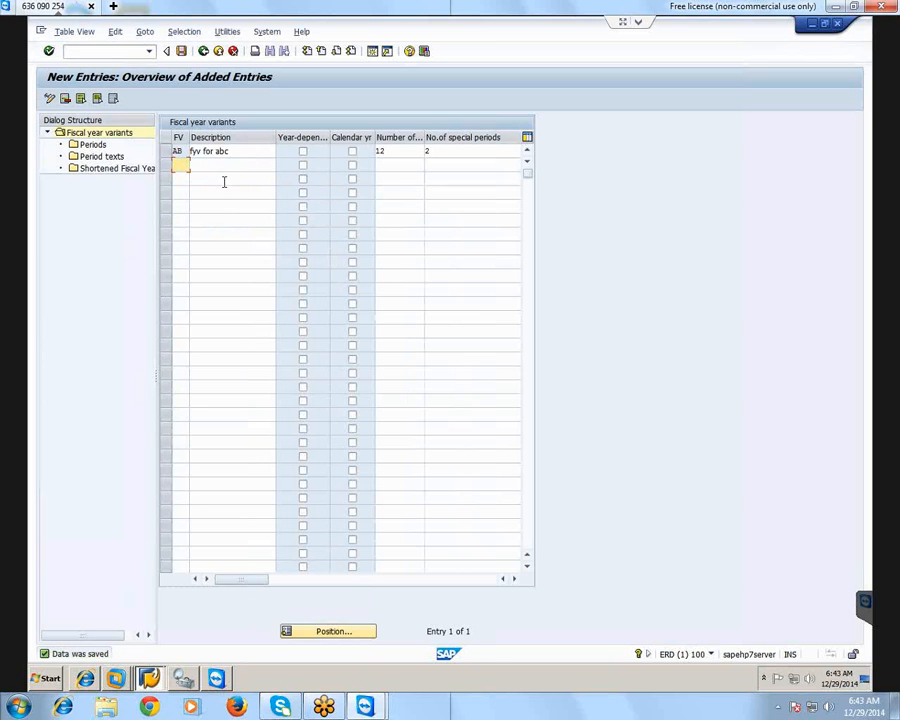
Open the periods of fiscal year variant AB and start new entries for them
left_click(166, 152)
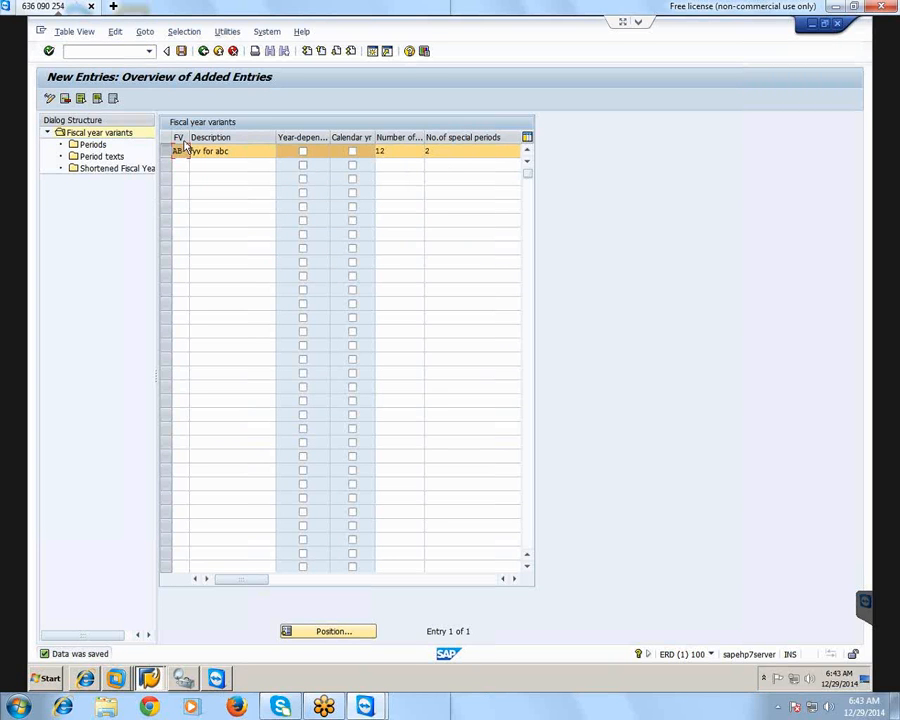
double_click(77, 149)
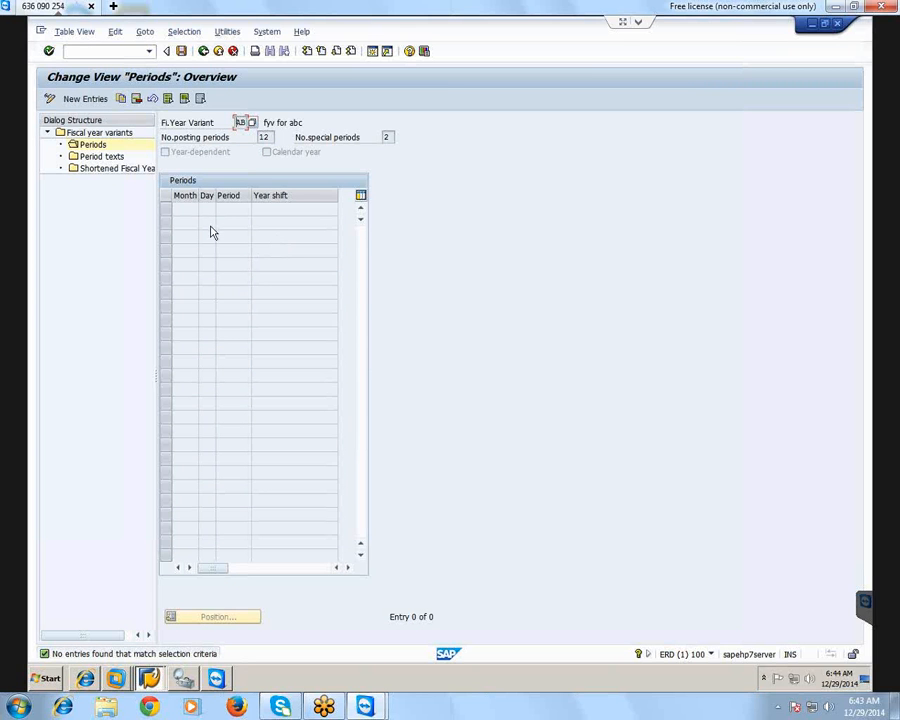
left_click(86, 99)
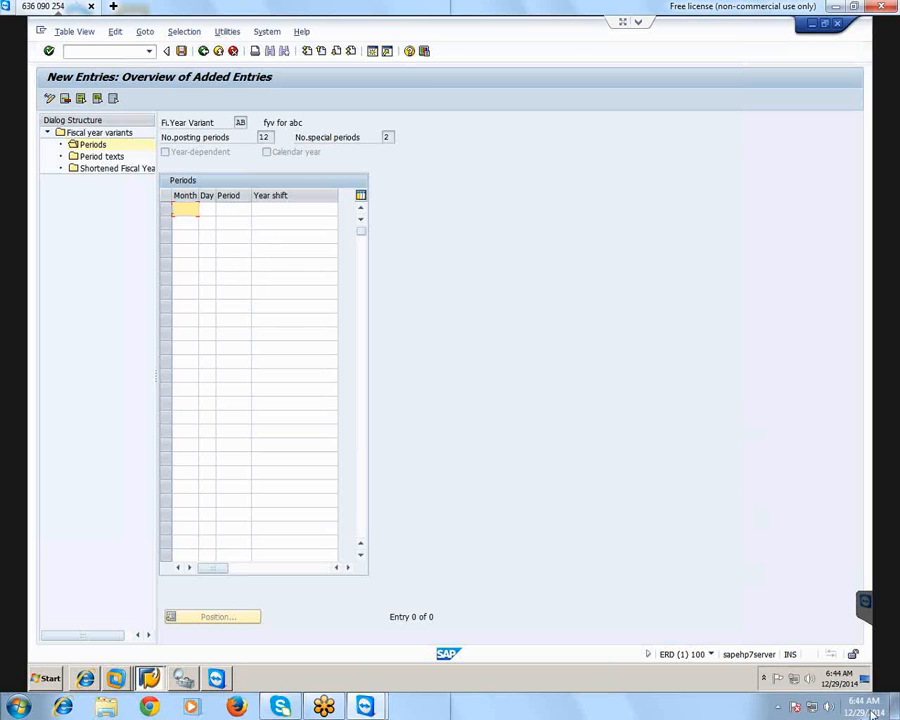
Enter the months 1 to 12 in ascending order, one per row, in the new period entries
mouse_move(858, 712)
type("1")
left_click(190, 223)
type("2")
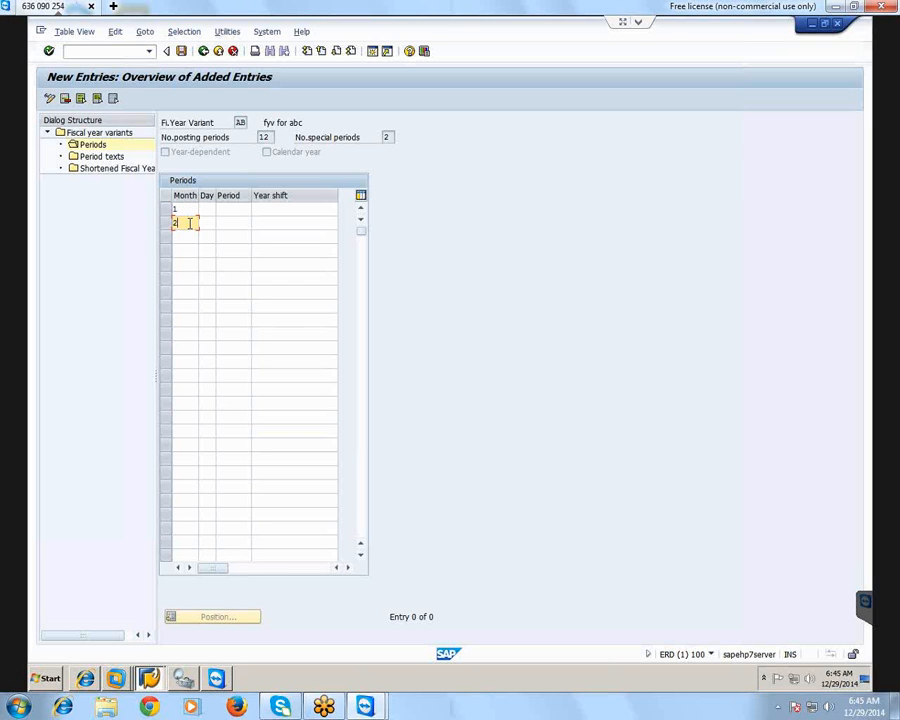
key("Down")
type("3")
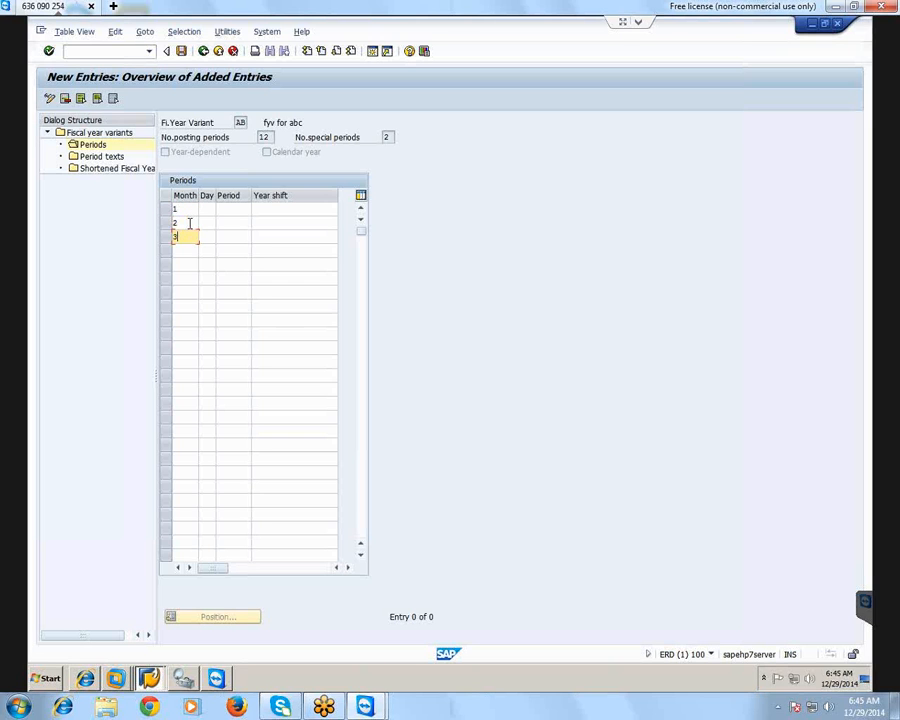
key("Down")
type("4")
key("Down")
type("5")
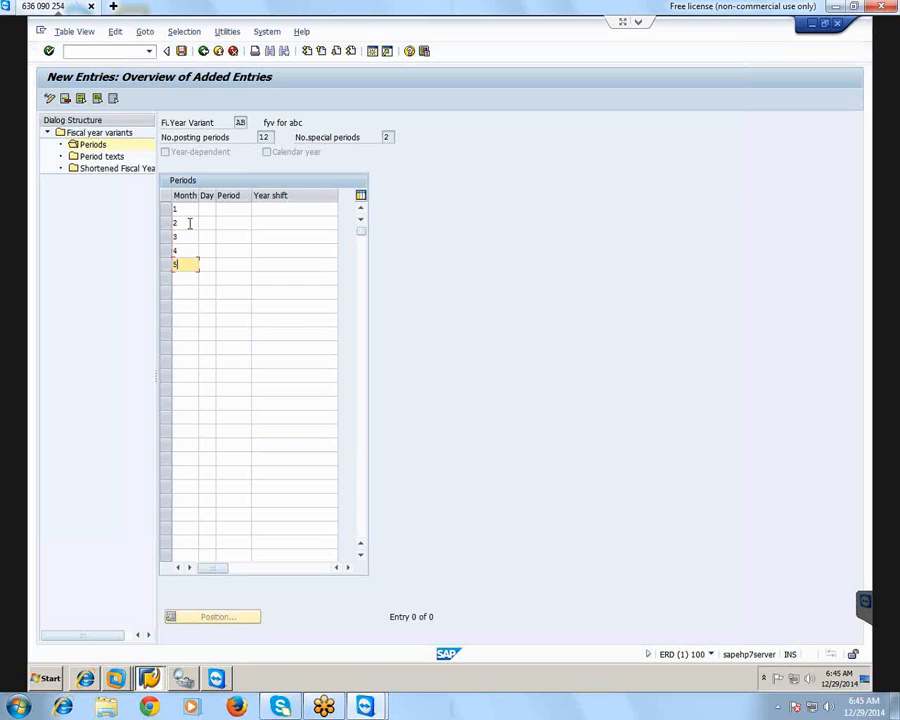
key("Down")
type("6")
key("Down")
type("7")
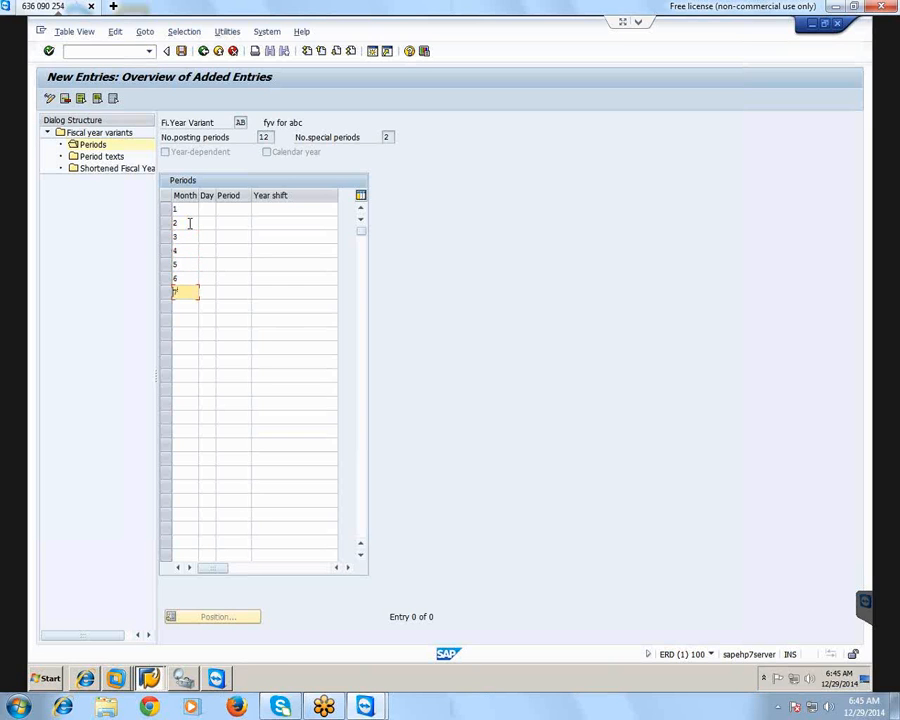
key("Down")
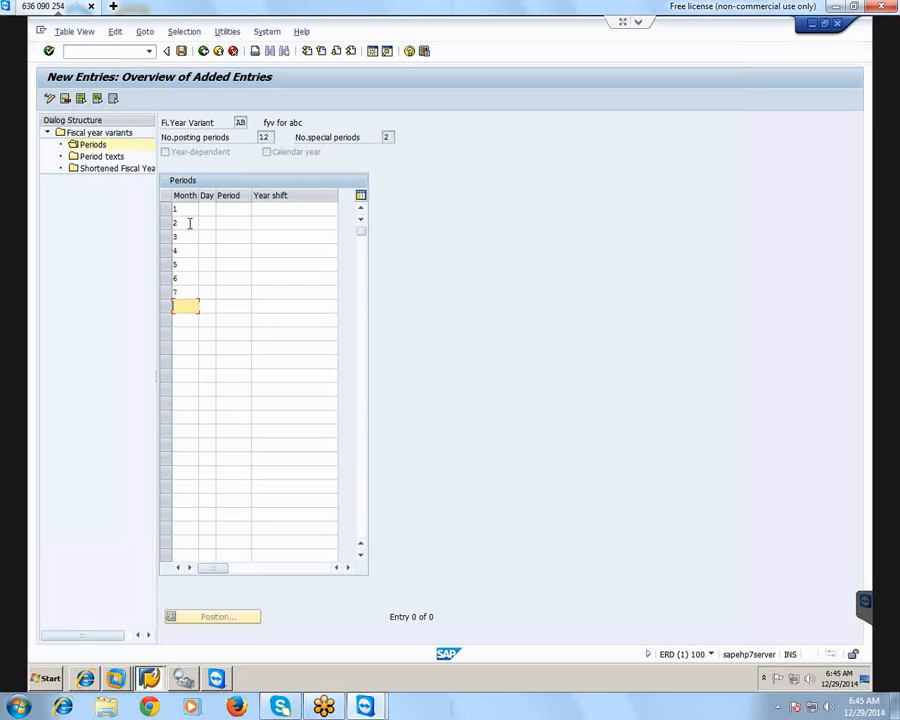
type("8")
key("Down")
type("9")
key("Down")
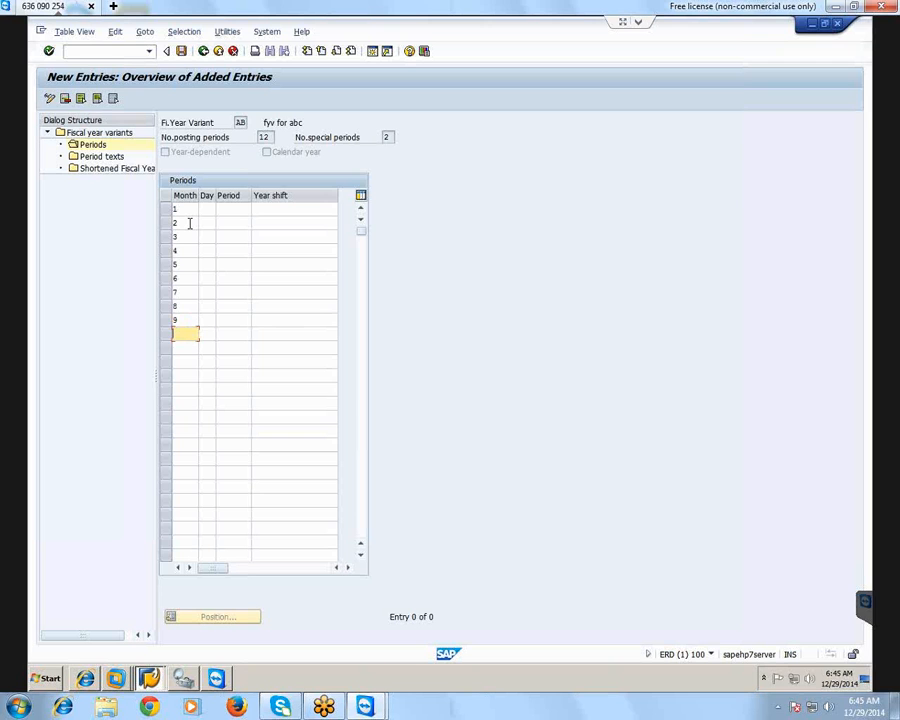
type("10")
key("Down")
type("11")
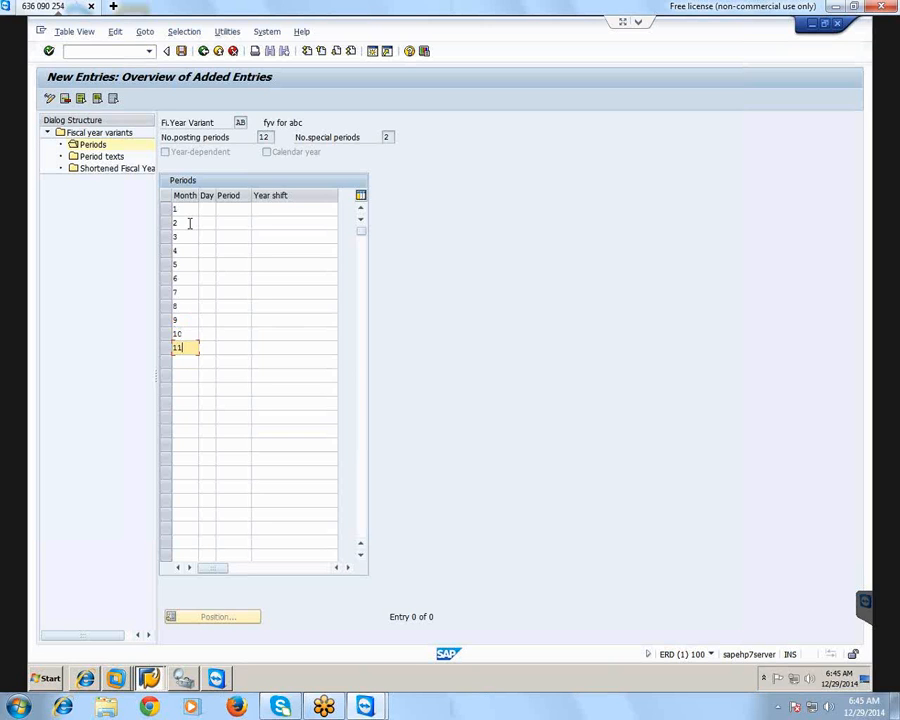
key("Down")
type("12")
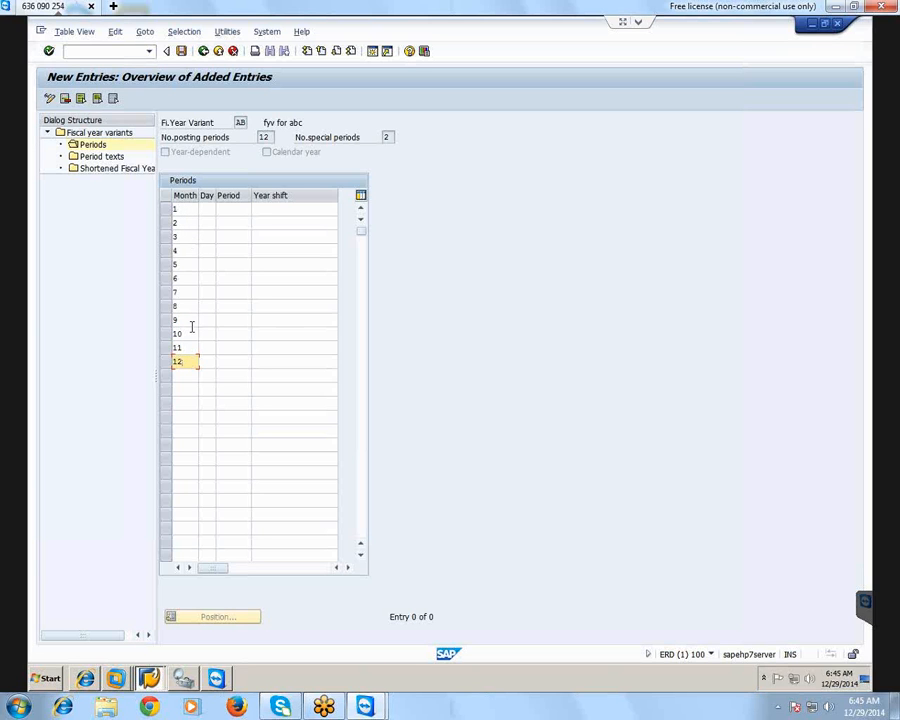
Enter the end days for months 1 to 6 as 31, 28, 31, 30, 31 and 30
left_click(207, 209)
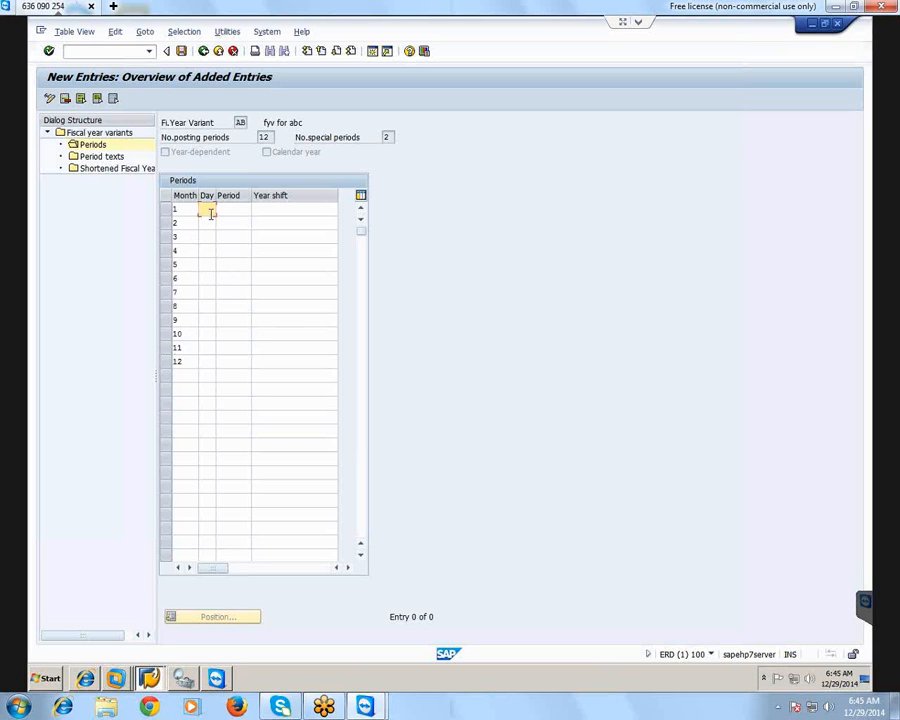
type("31")
left_click(203, 223)
type("28")
left_click(205, 237)
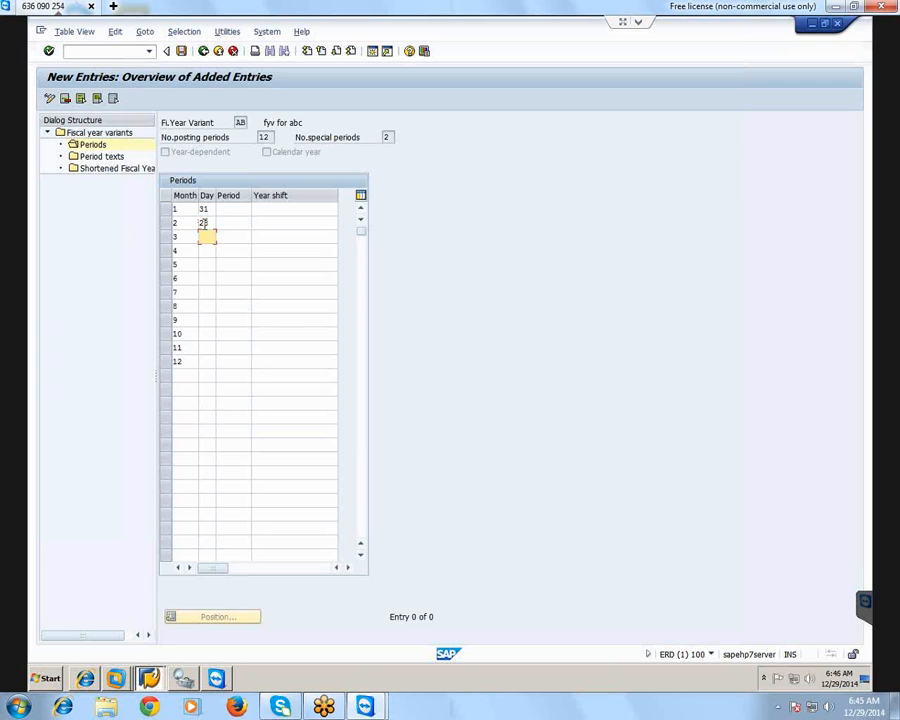
type("31")
key("Down")
type("30")
key("Down")
type("31")
key("Down")
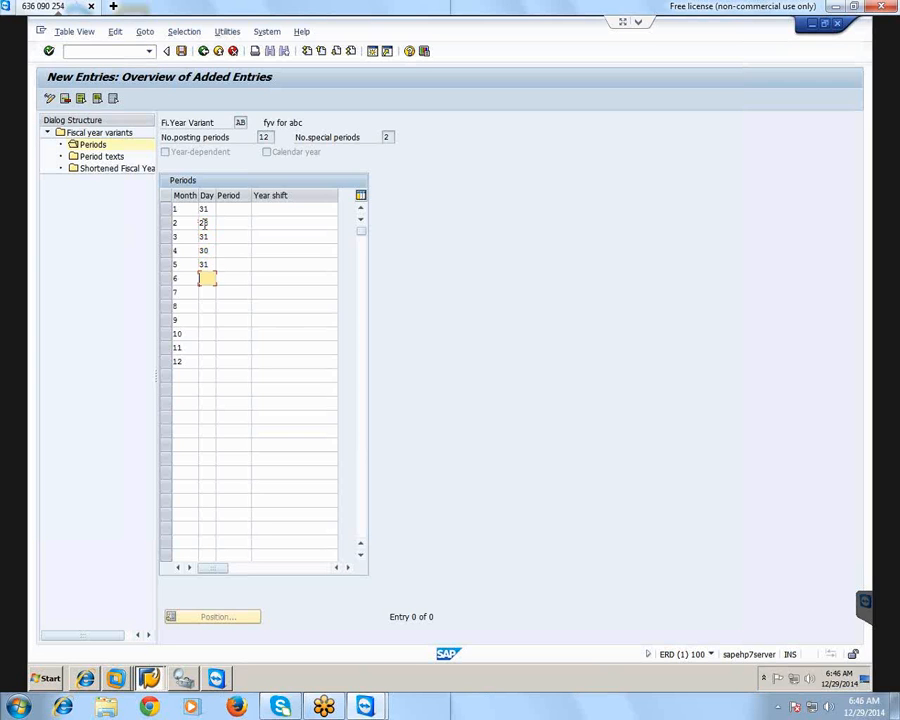
type("30")
Enter the end days for months 7 to 12 as 31, 31, 30, 31, 30 and 31
key("Down")
type("1")
key("Down")
type("31")
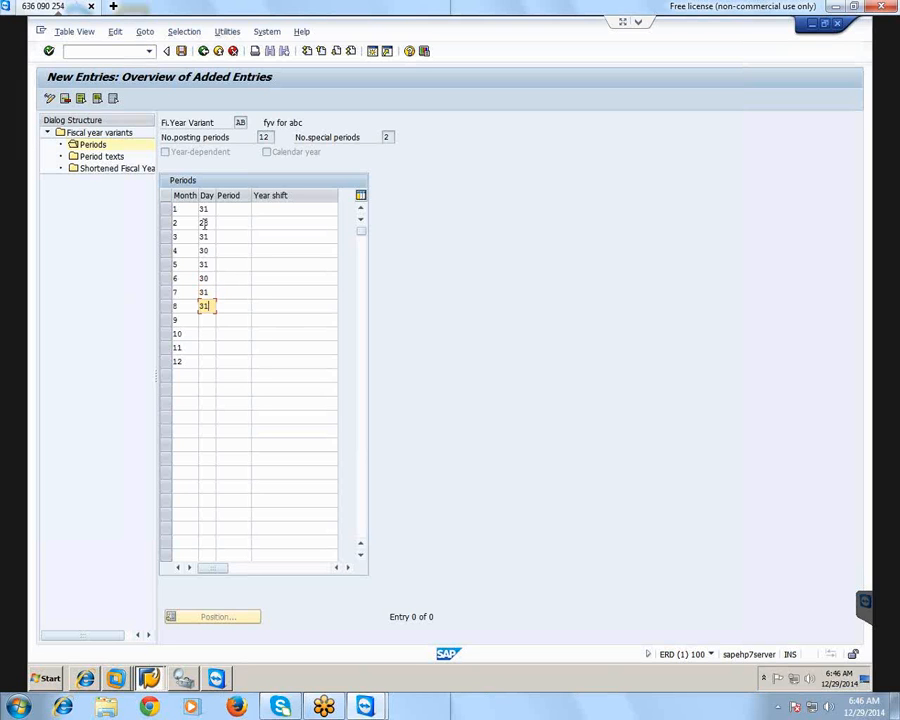
key("Down")
type("30")
key("Down")
type("31")
key("Down")
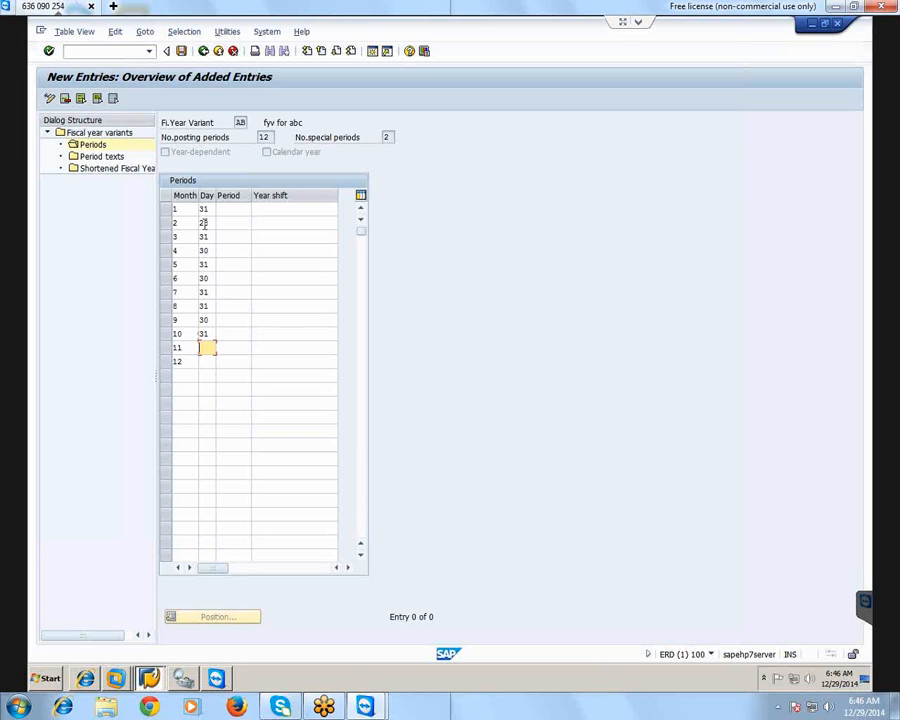
type("30")
key("Down")
type("31")
Assign posting periods 1 to 9 in ascending order to months 4 to 12
left_click(229, 208)
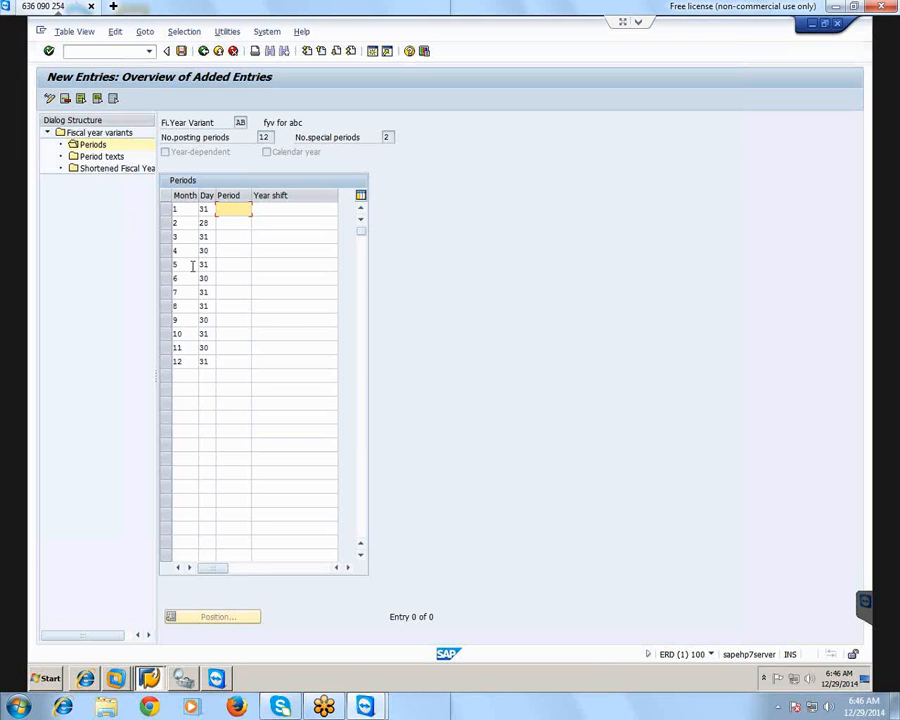
left_click(230, 251)
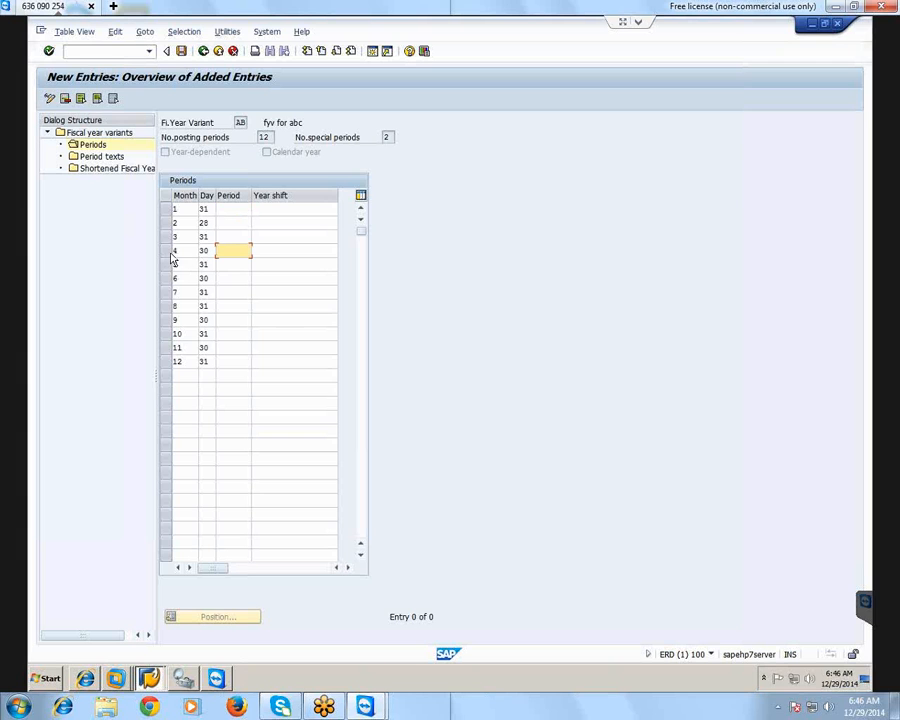
type("4")
left_click(240, 267)
type("2")
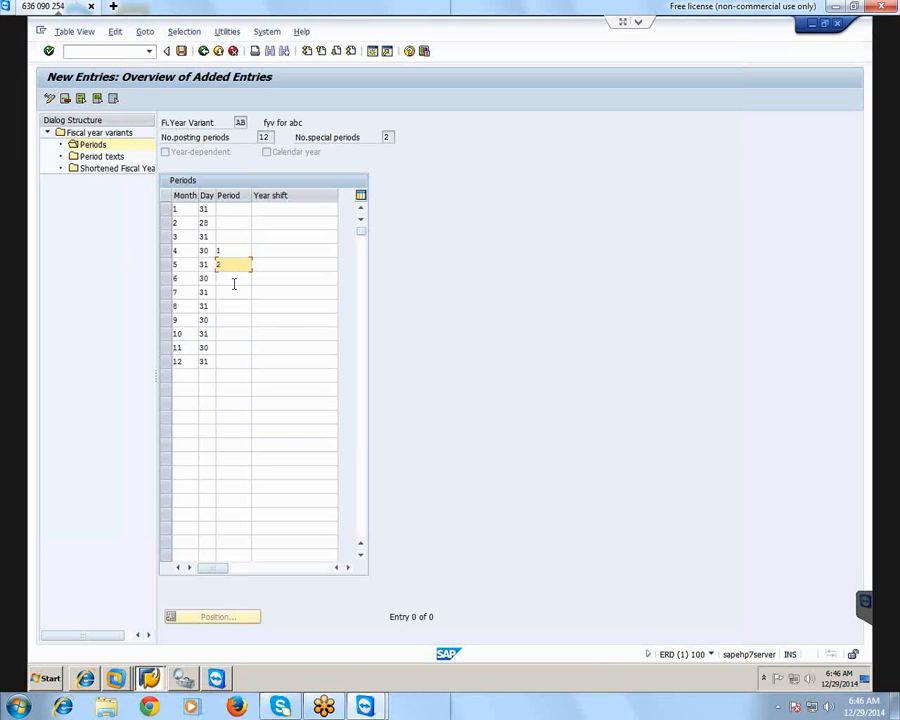
left_click(235, 278)
type("3")
left_click(241, 292)
type("4")
key("Down")
type("5")
key("Down")
type("6")
key("Down")
type("7")
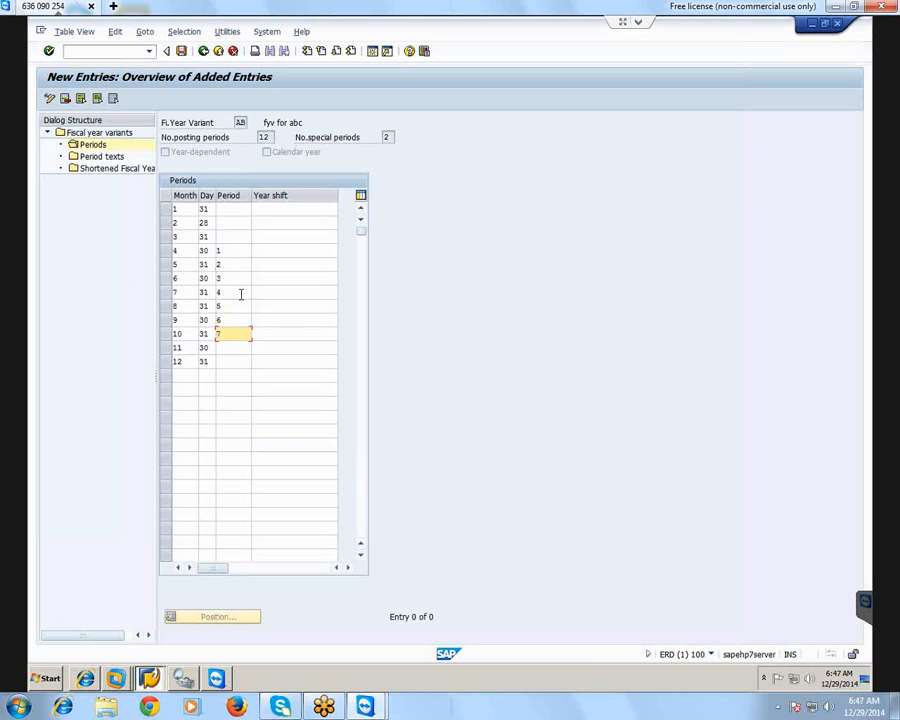
key("Down")
type("8")
key("Down")
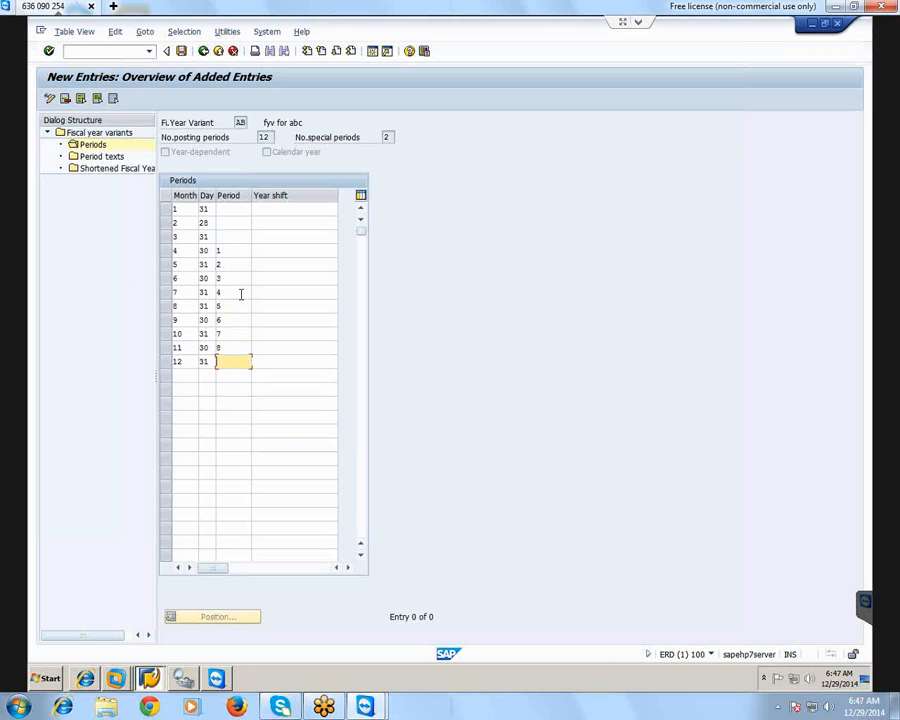
type("9")
Assign posting periods 10, 11 and 12 to months 1, 2 and 3
left_click(221, 209)
type("10")
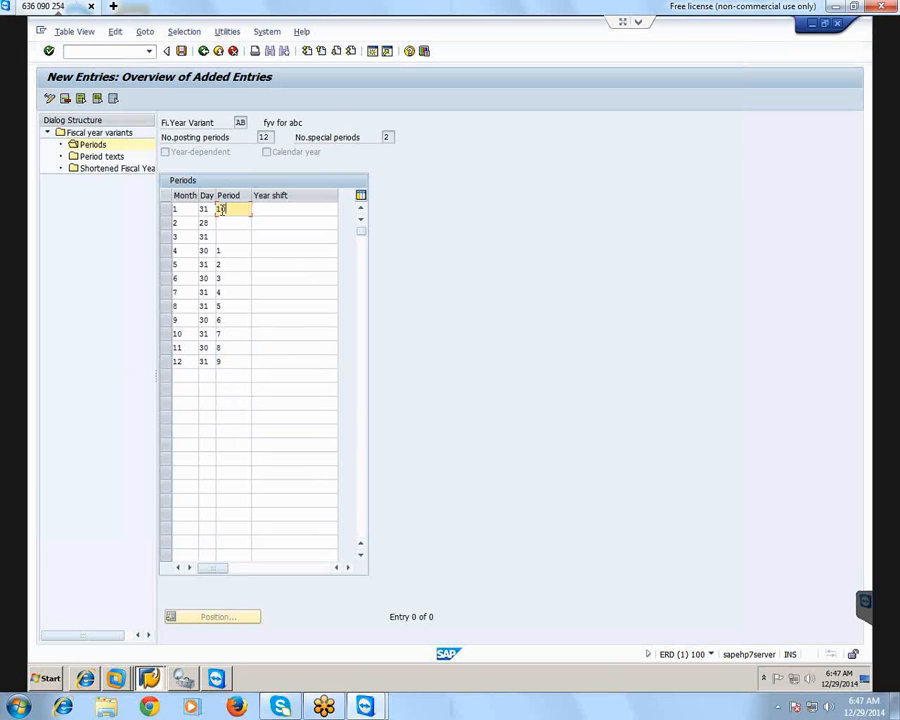
left_click(243, 225)
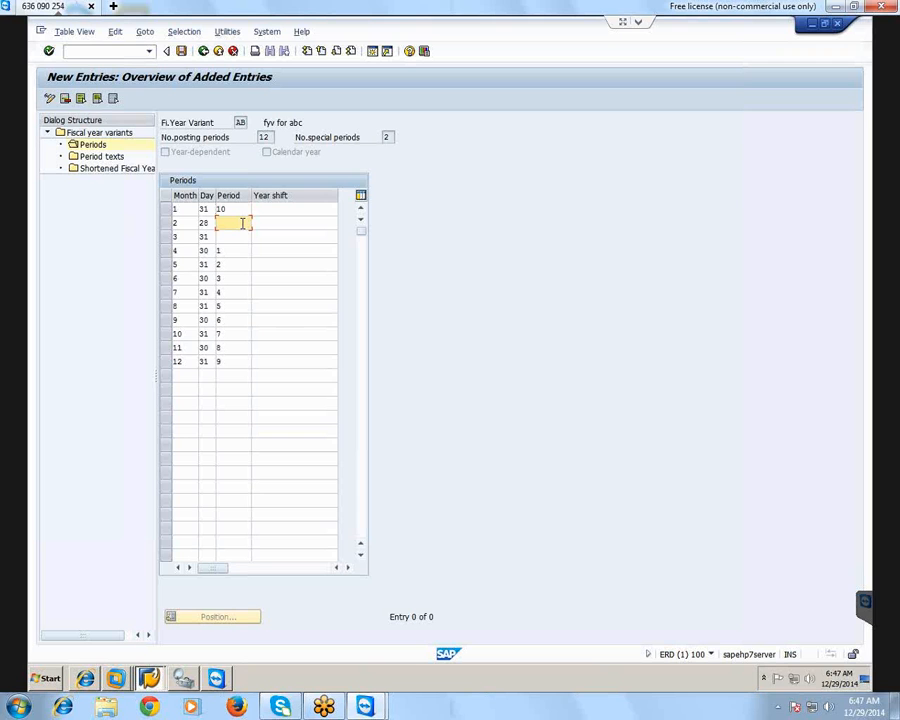
type("11")
left_click(235, 236)
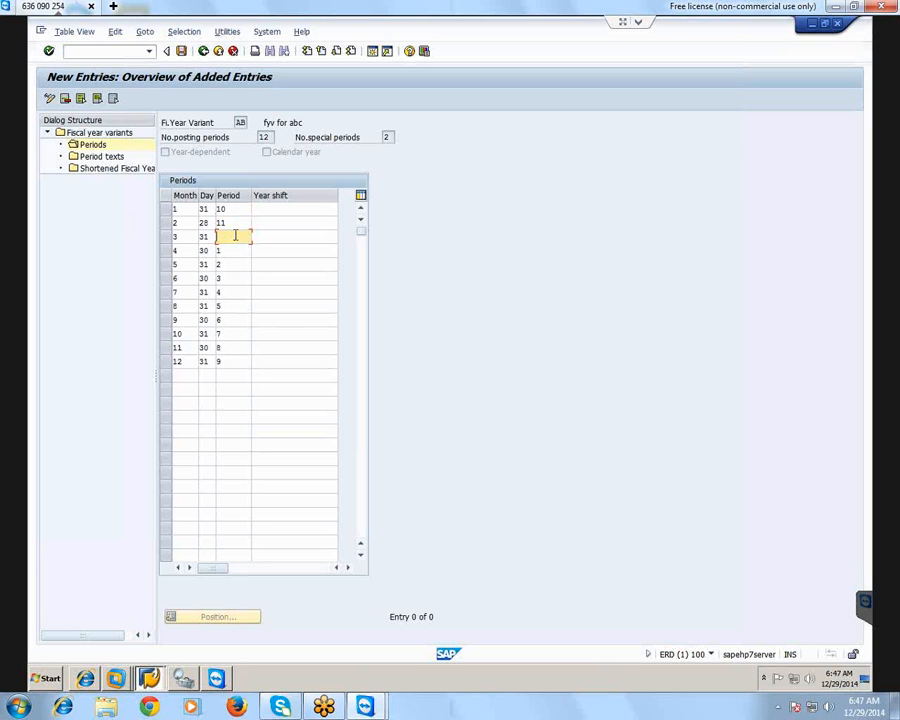
type("12")
left_click(270, 252)
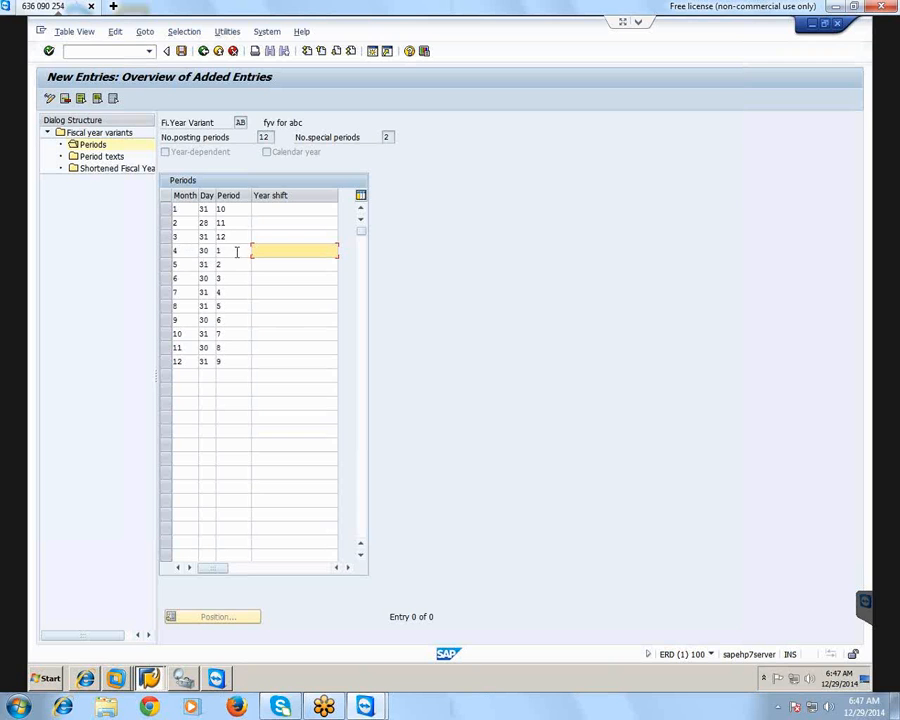
left_click(234, 251)
left_click(235, 264)
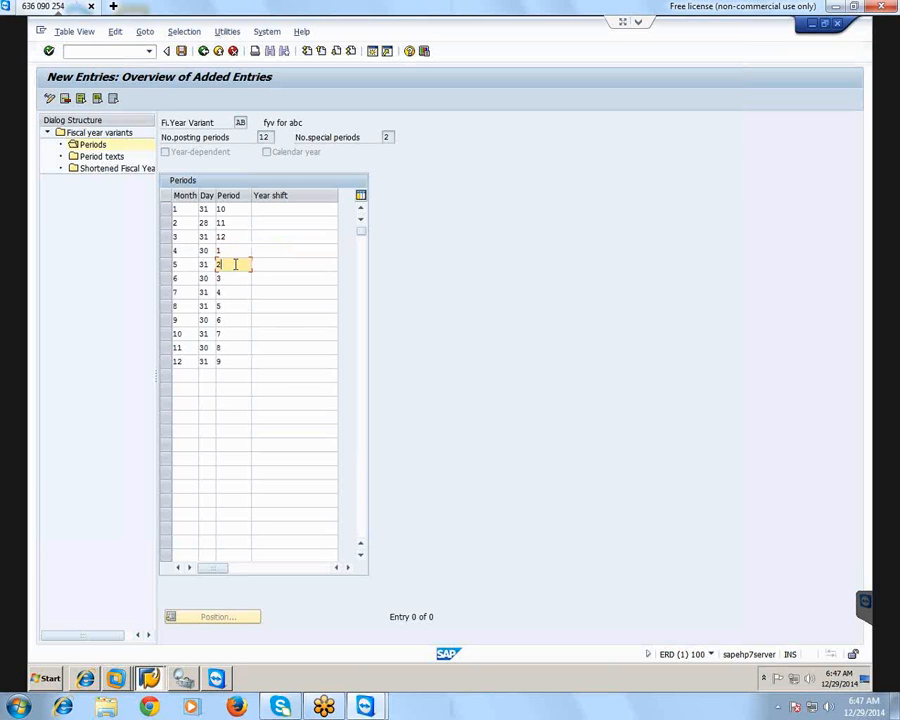
left_click(235, 361)
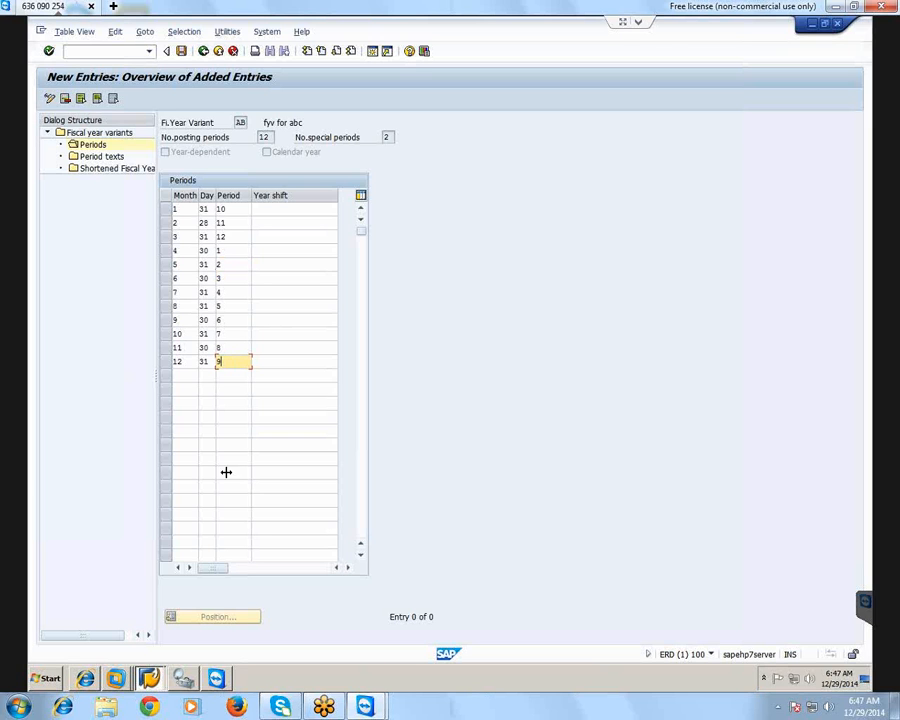
left_click(268, 211)
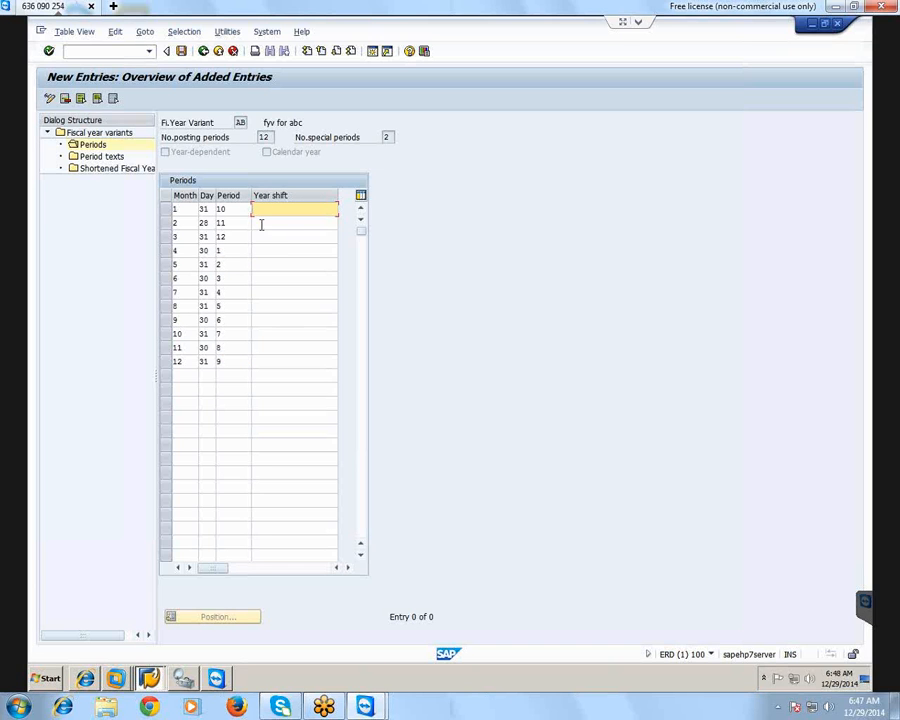
left_click(260, 224)
left_click(255, 236)
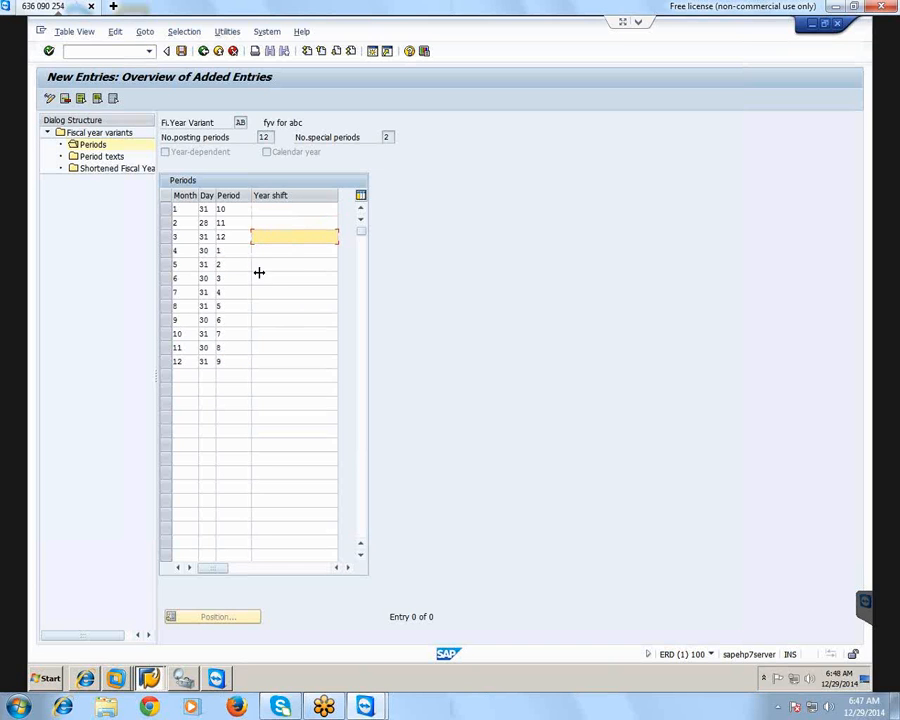
left_click(243, 251)
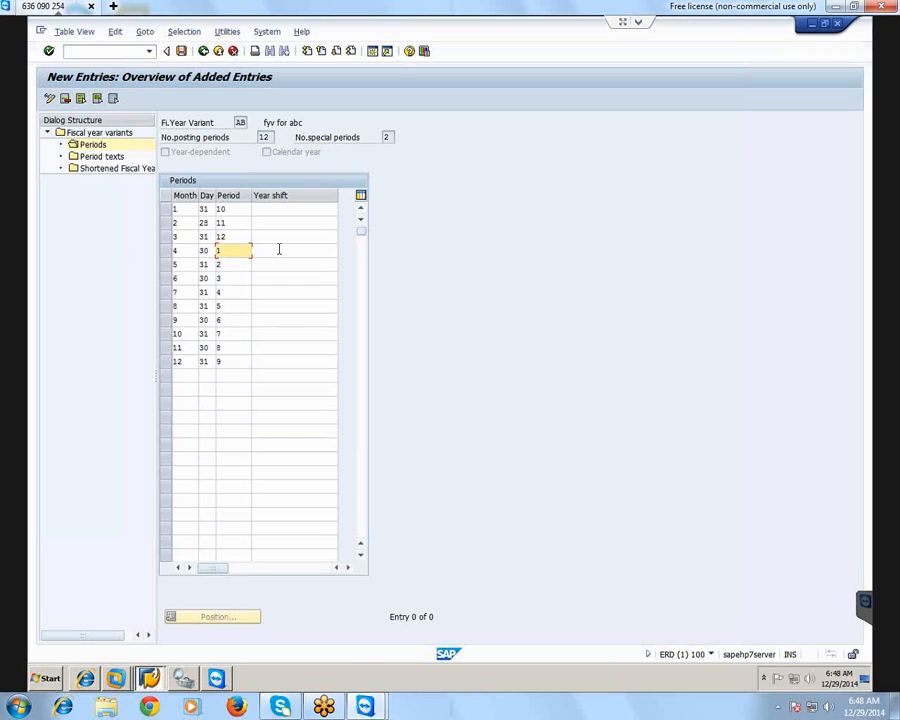
Enter a year shift of 0 for each of months 4 to 12
left_click(277, 250)
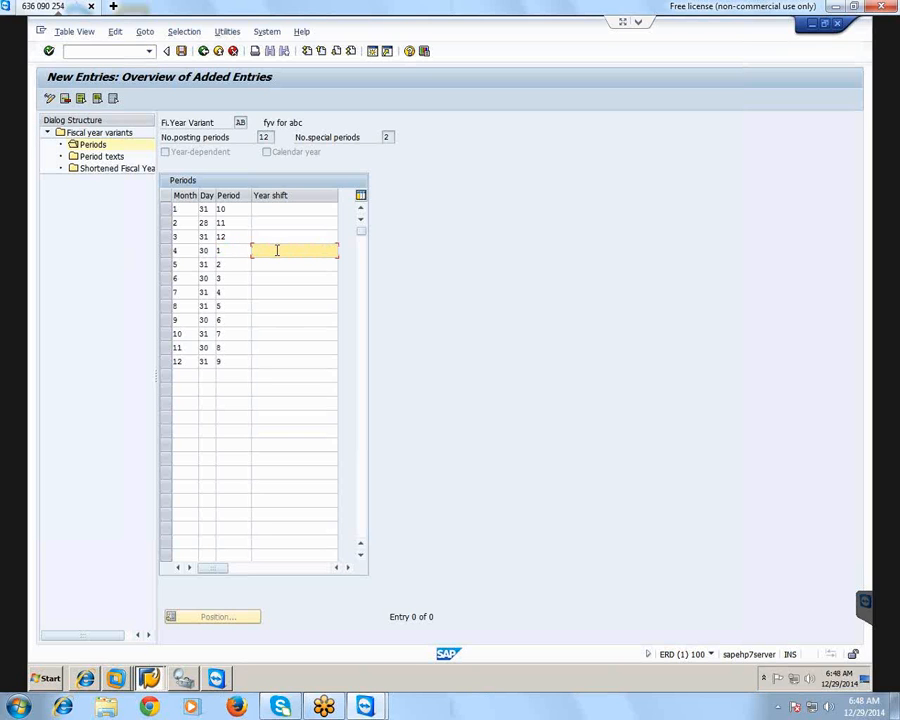
type("0")
left_click(297, 260)
type("0")
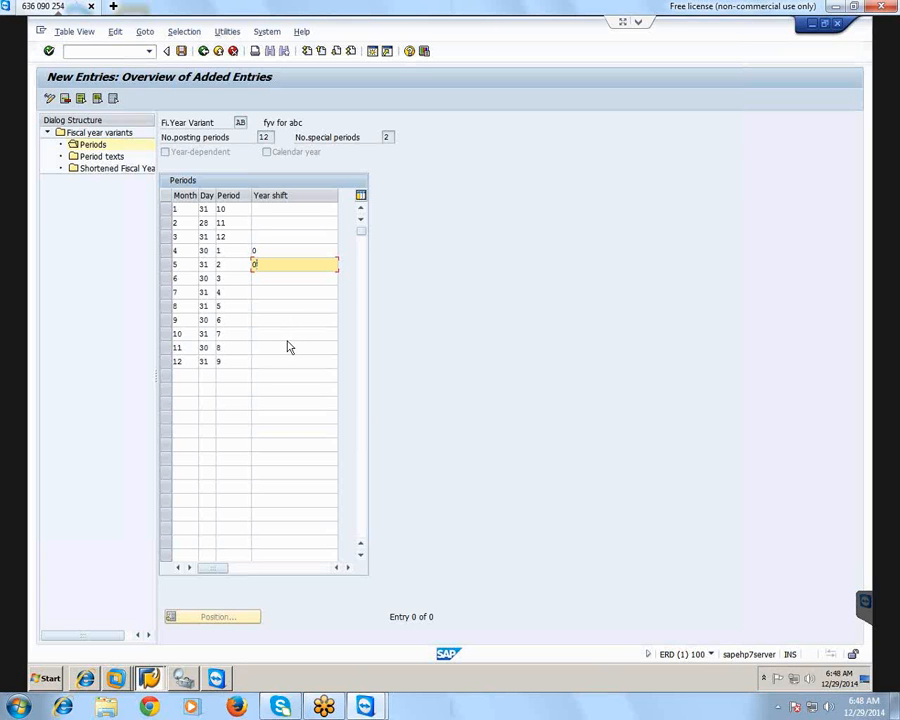
left_click(272, 279)
type("0")
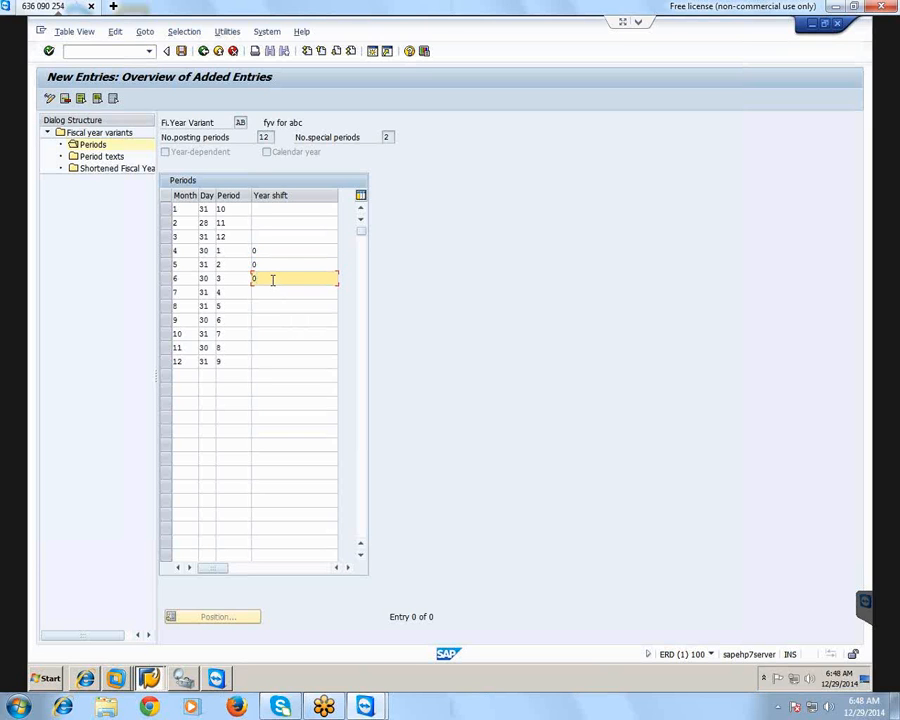
key("Down")
type("0")
key("Down")
type("0")
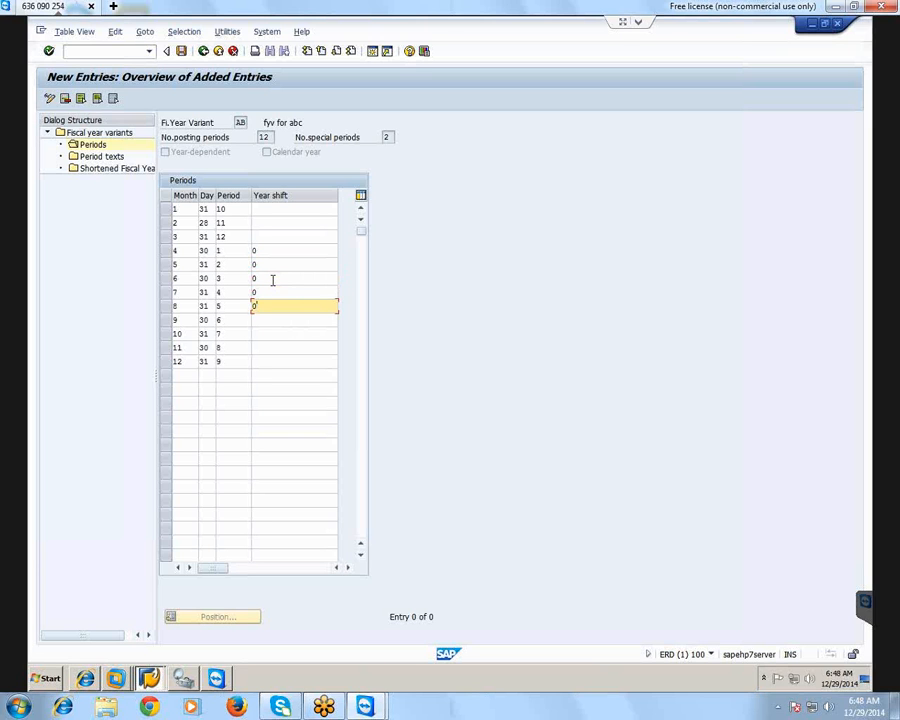
key("Down")
type("0")
key("Down")
type("0")
key("Down")
type("0")
key("Down")
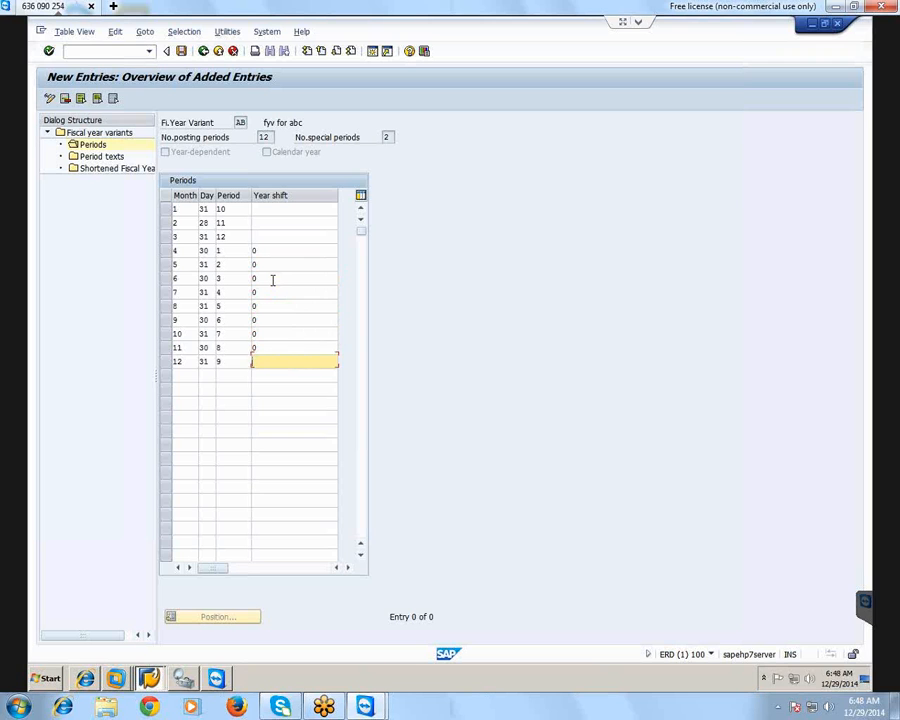
type("0")
Enter a year shift of -1 for months 1, 2 and 3, and save the period entries
left_click(264, 209)
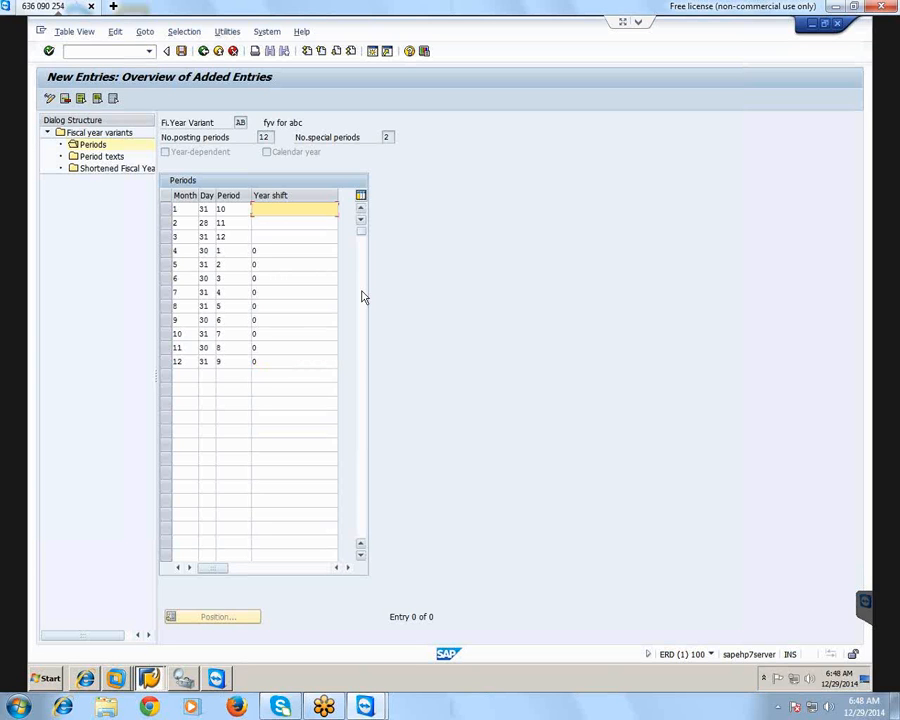
type("-1")
left_click(267, 224)
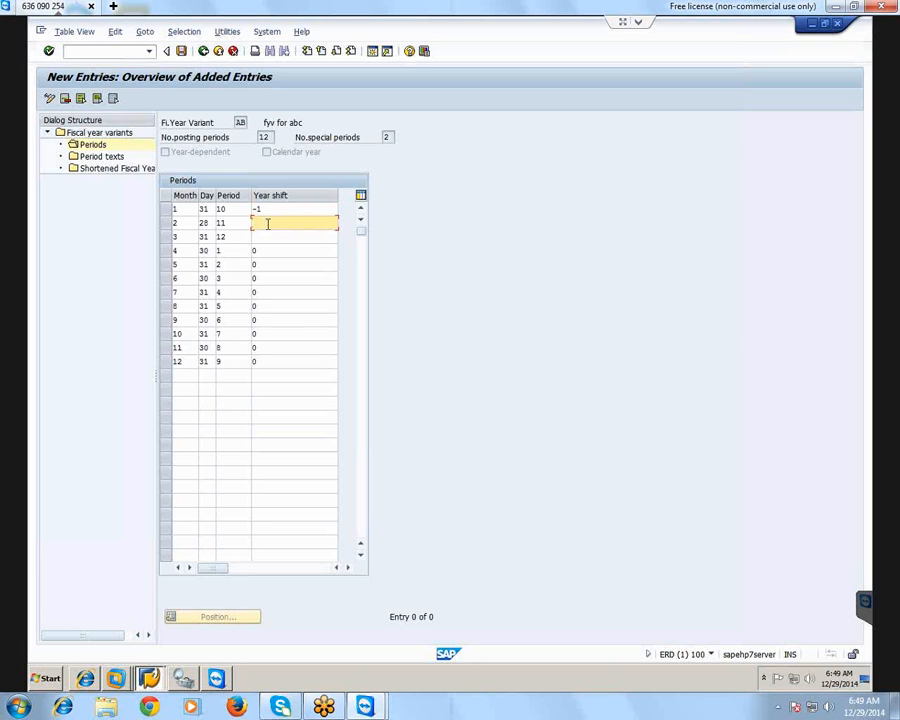
type("-1")
left_click(267, 237)
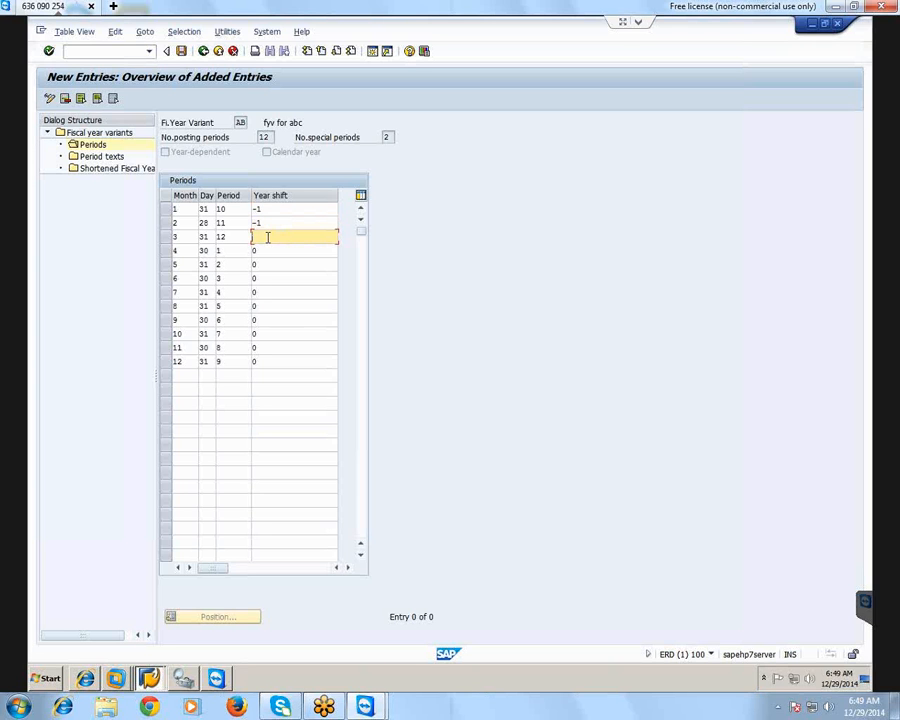
type("-1")
left_click(277, 251)
left_click(273, 265)
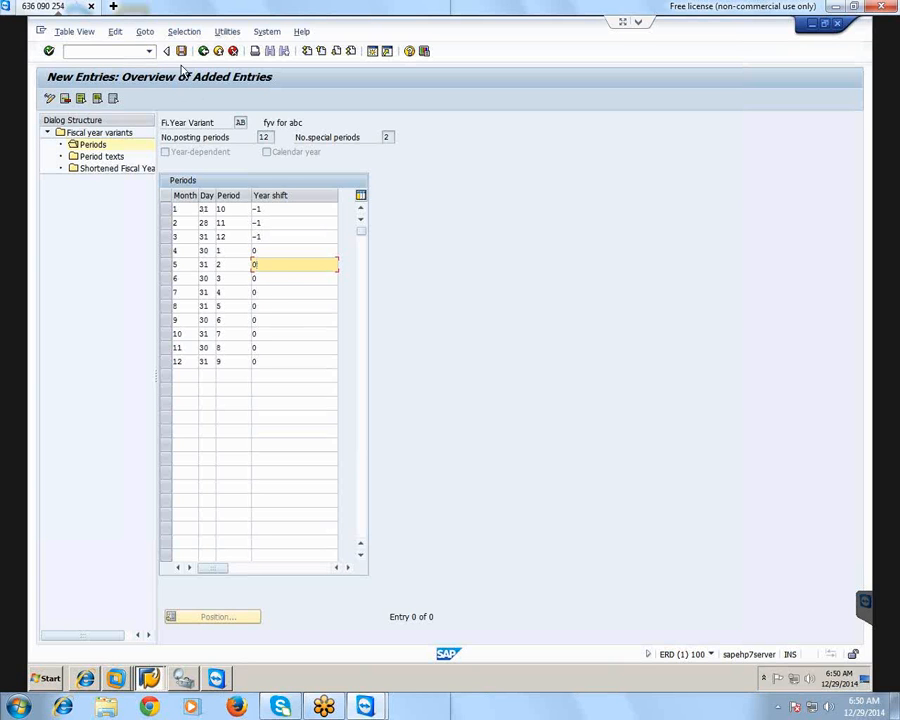
left_click(181, 52)
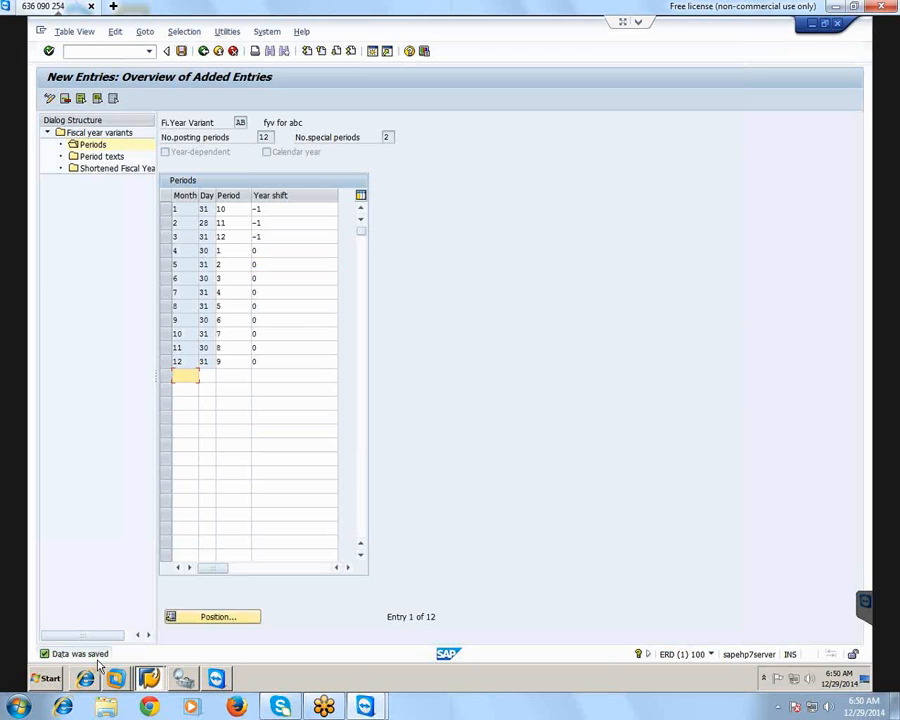
left_click(203, 222)
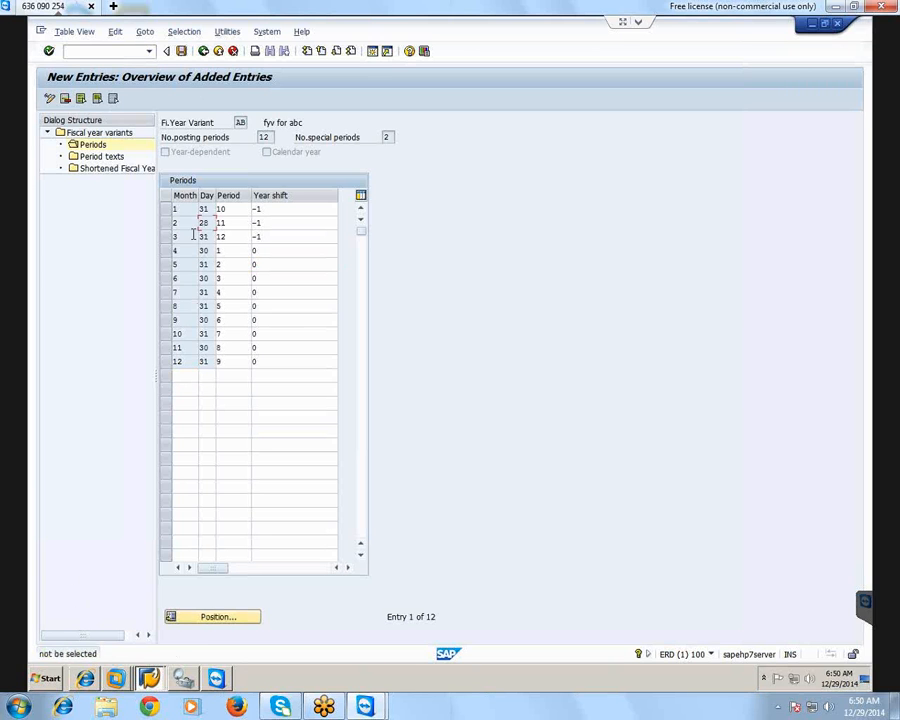
double_click(193, 236)
left_click(191, 264)
left_click(205, 293)
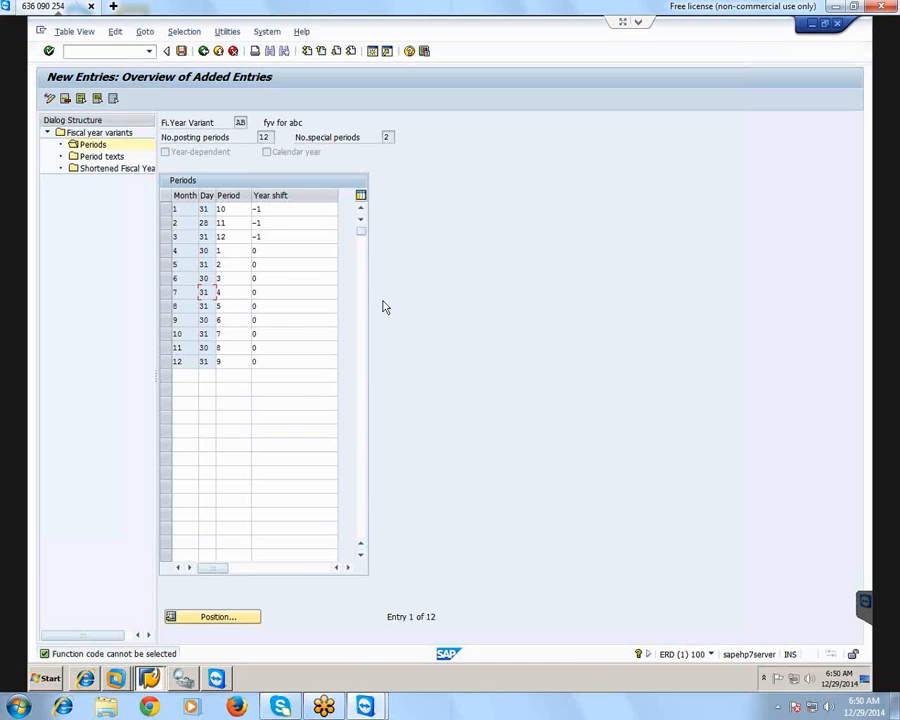
Select fiscal year variant AB and start a new entry in its period texts
double_click(78, 157)
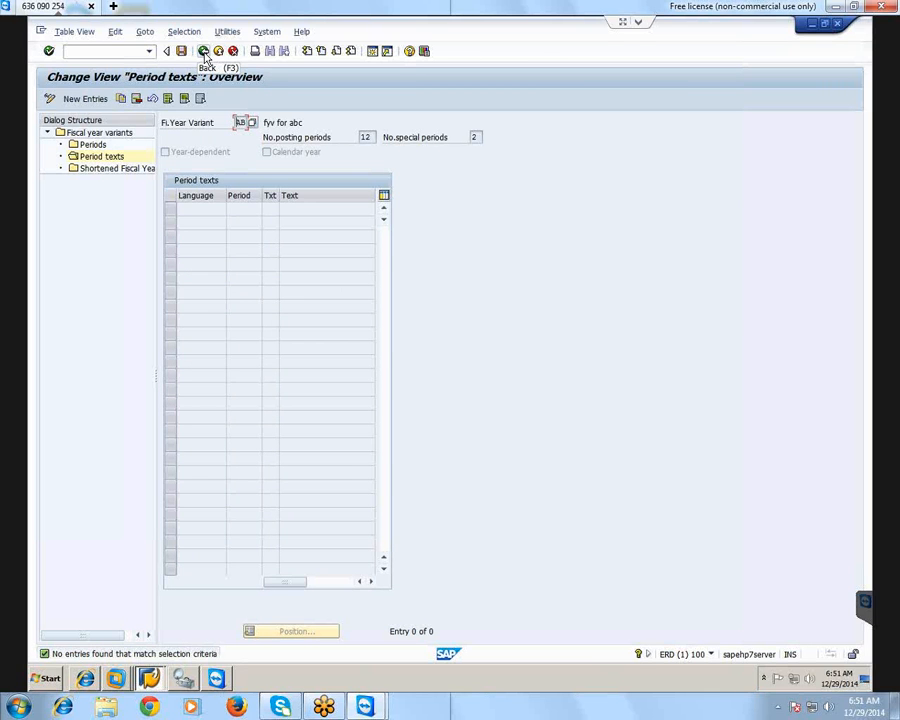
left_click(204, 53)
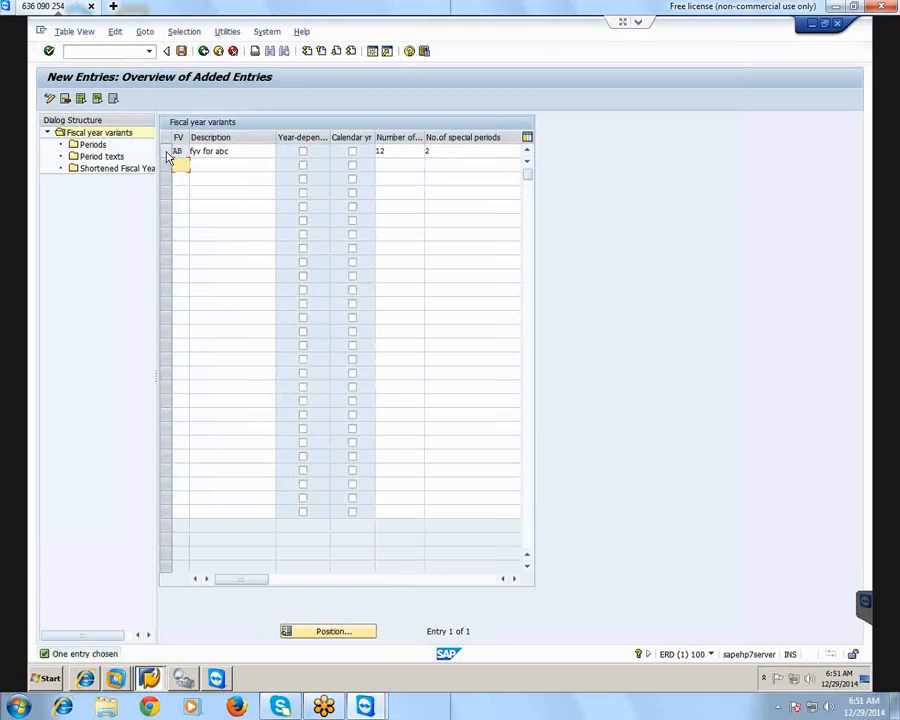
left_click(167, 153)
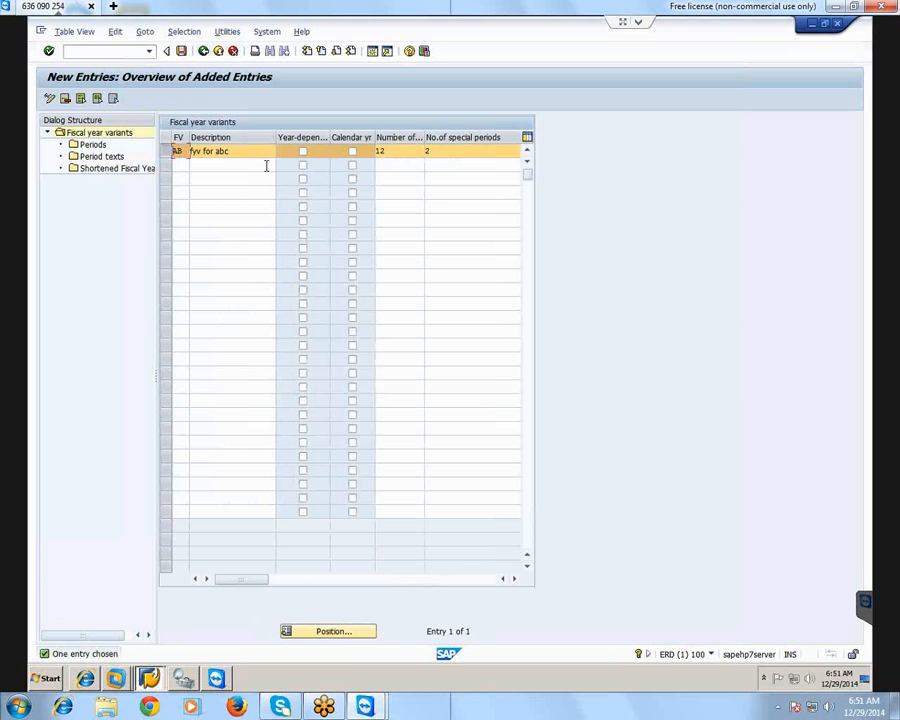
left_click(76, 159)
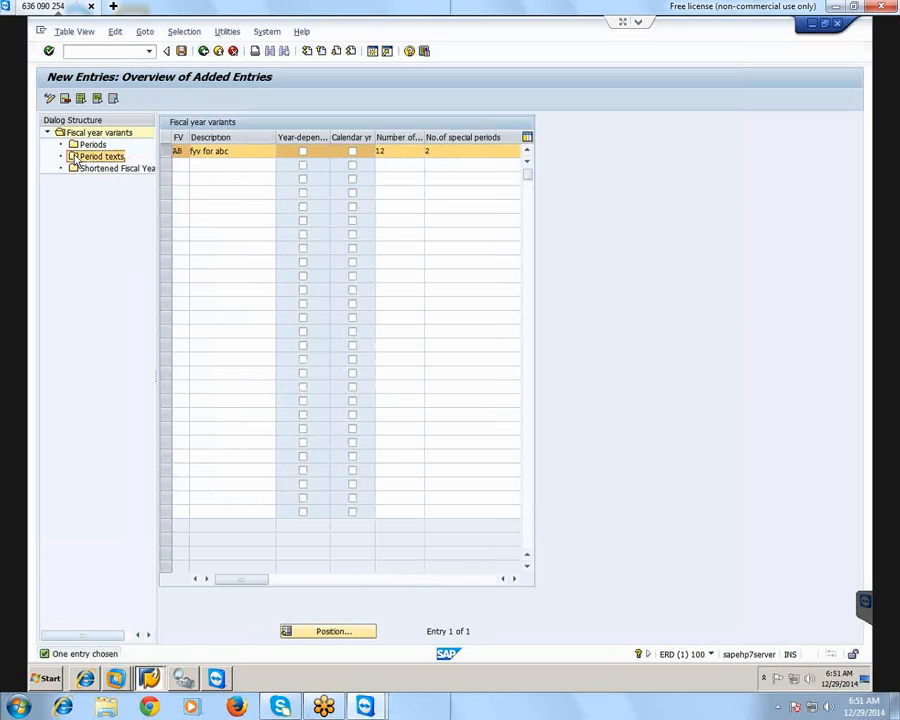
double_click(76, 159)
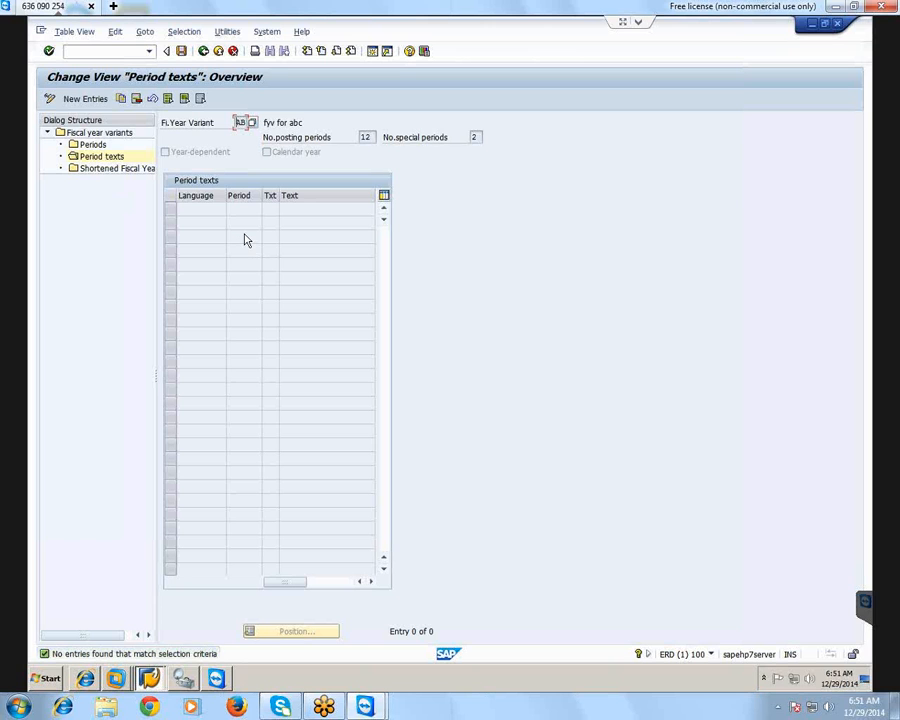
left_click(84, 99)
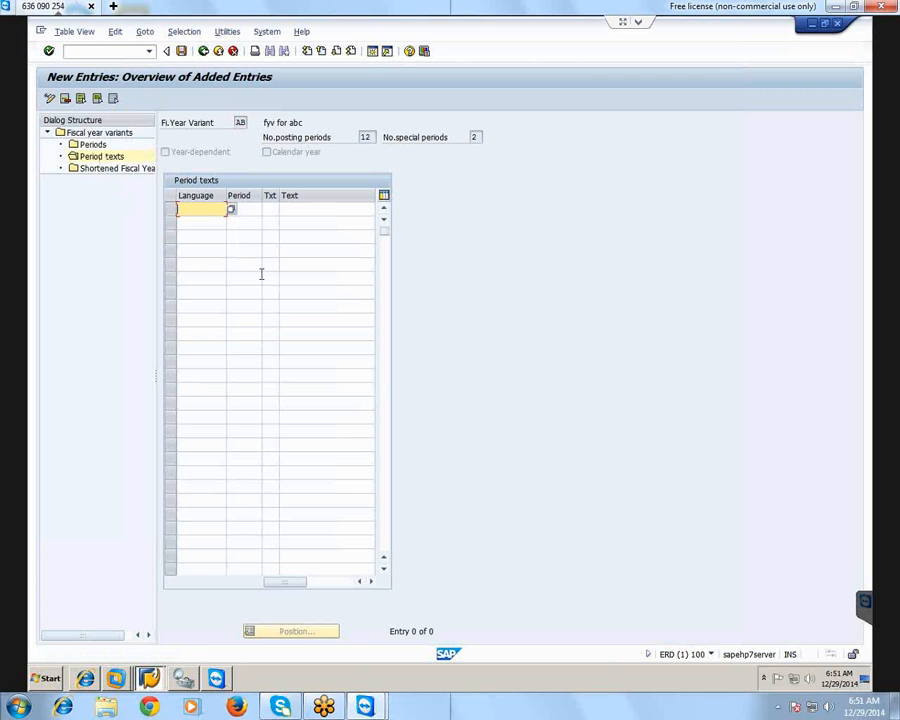
Try a period text entry for variant AB with language EN and period 1, and cancel out of the period texts
left_click(230, 212)
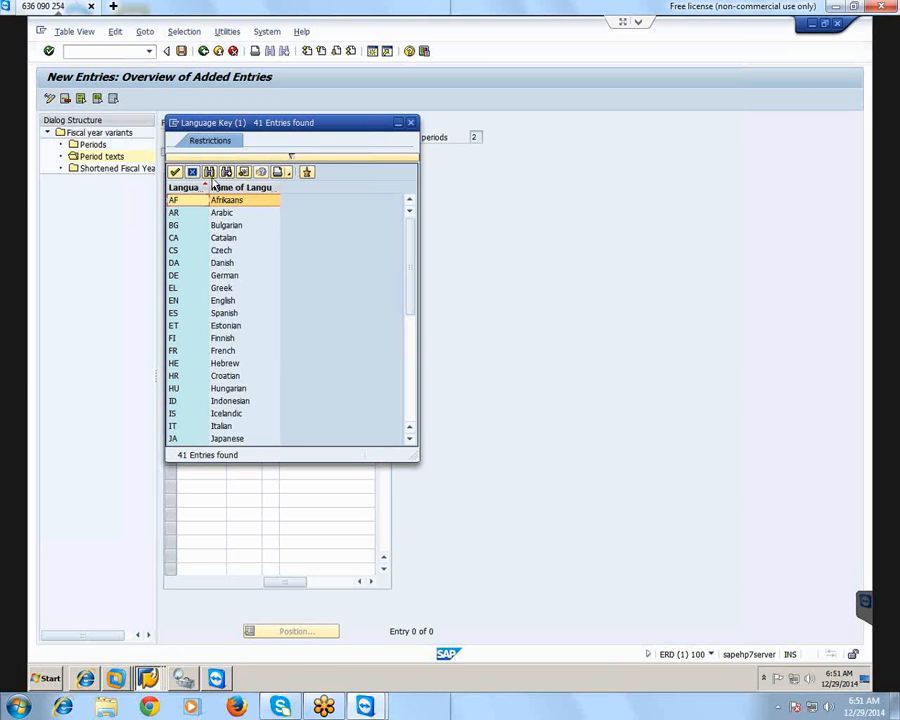
left_click(210, 173)
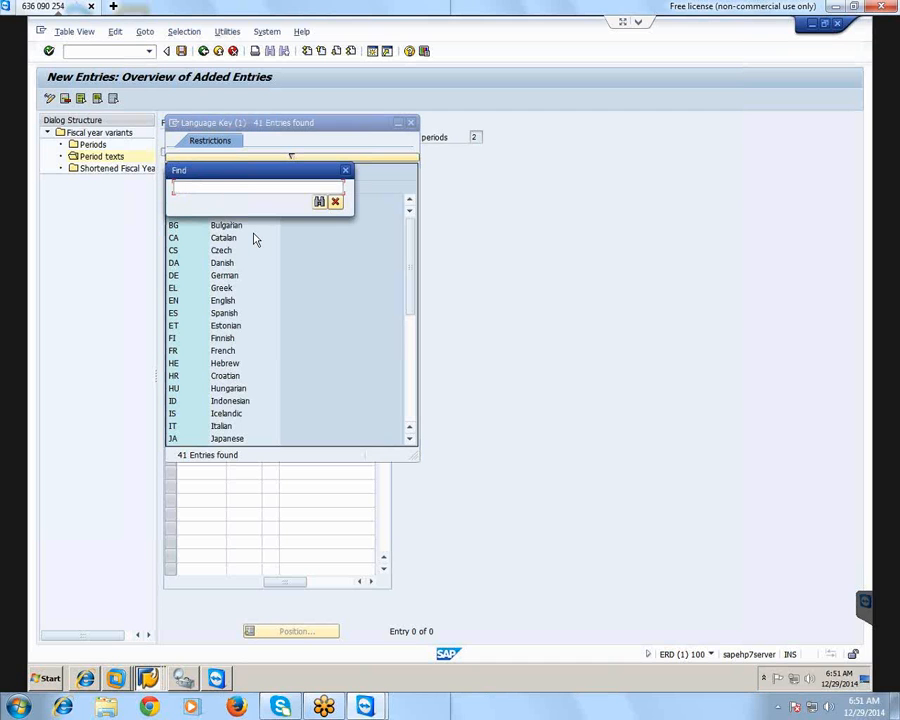
type("eng")
key("Return")
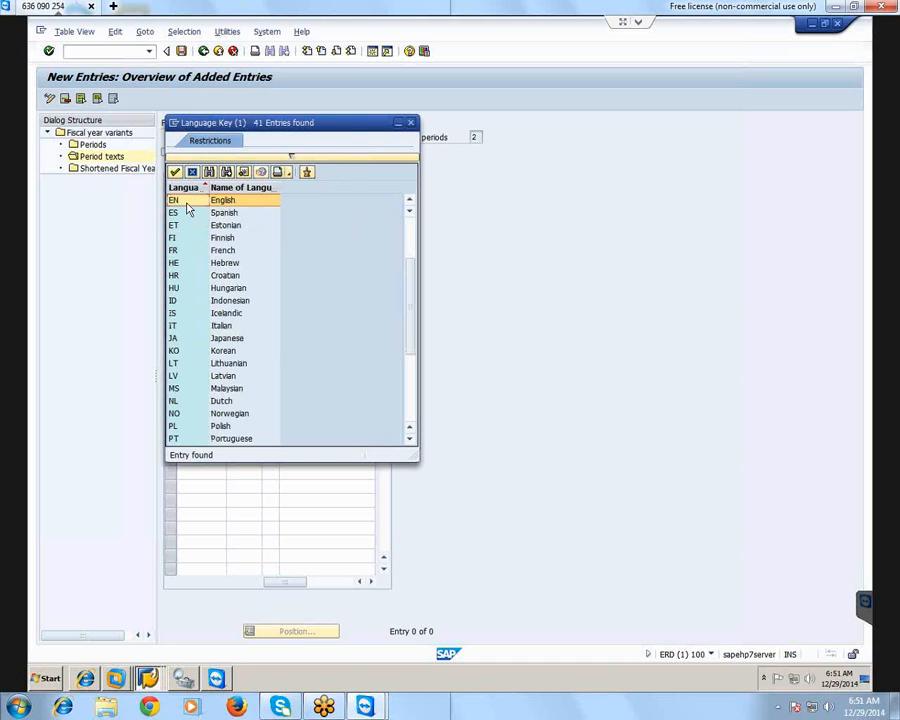
left_click(186, 203)
left_click(256, 209)
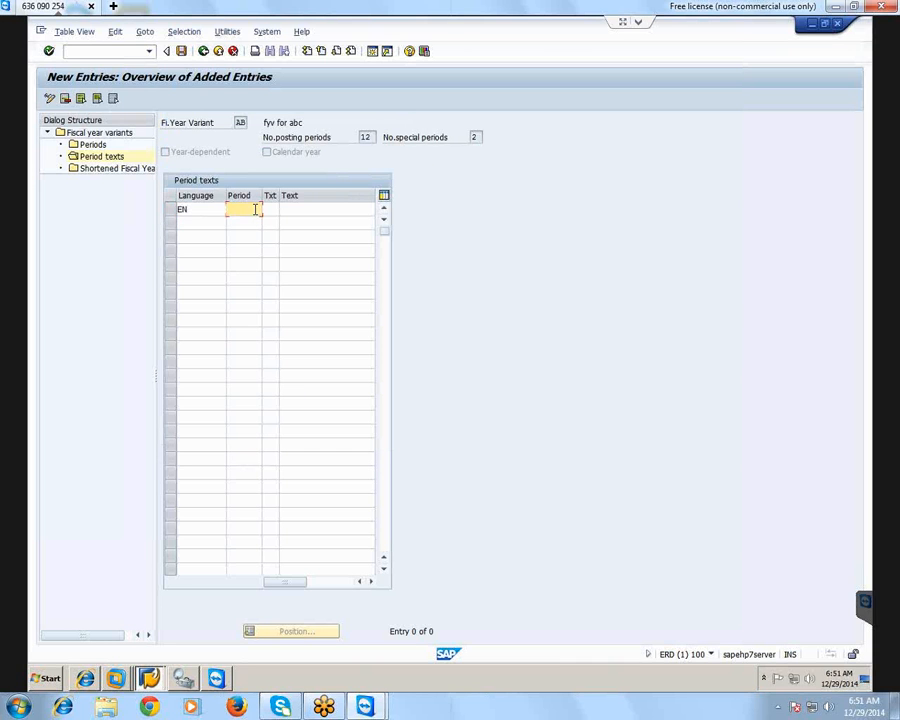
type("1")
key("Tab")
key("Tab")
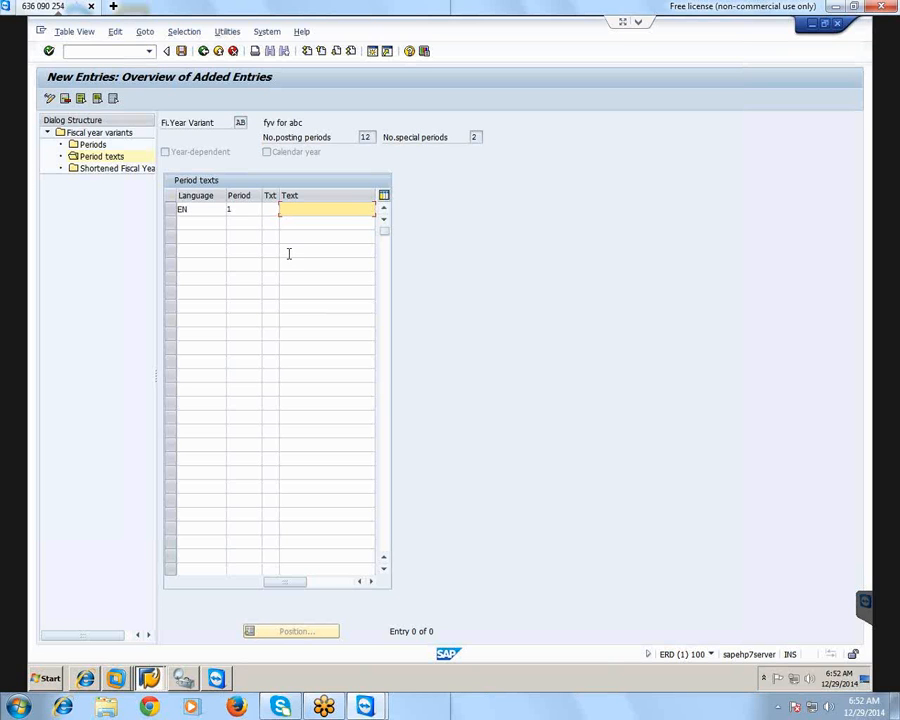
left_click(204, 52)
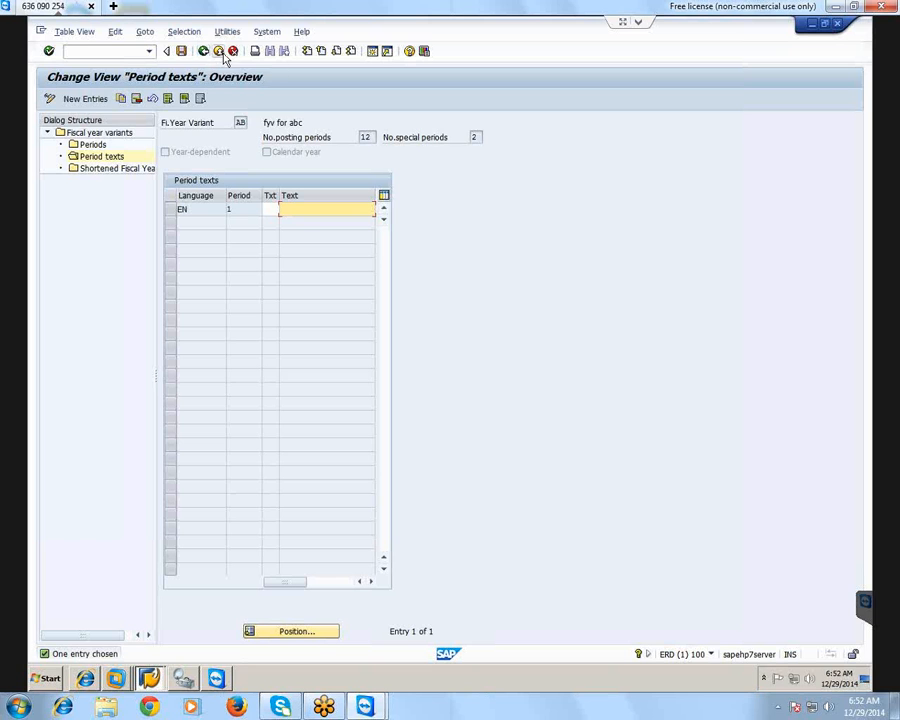
left_click(233, 51)
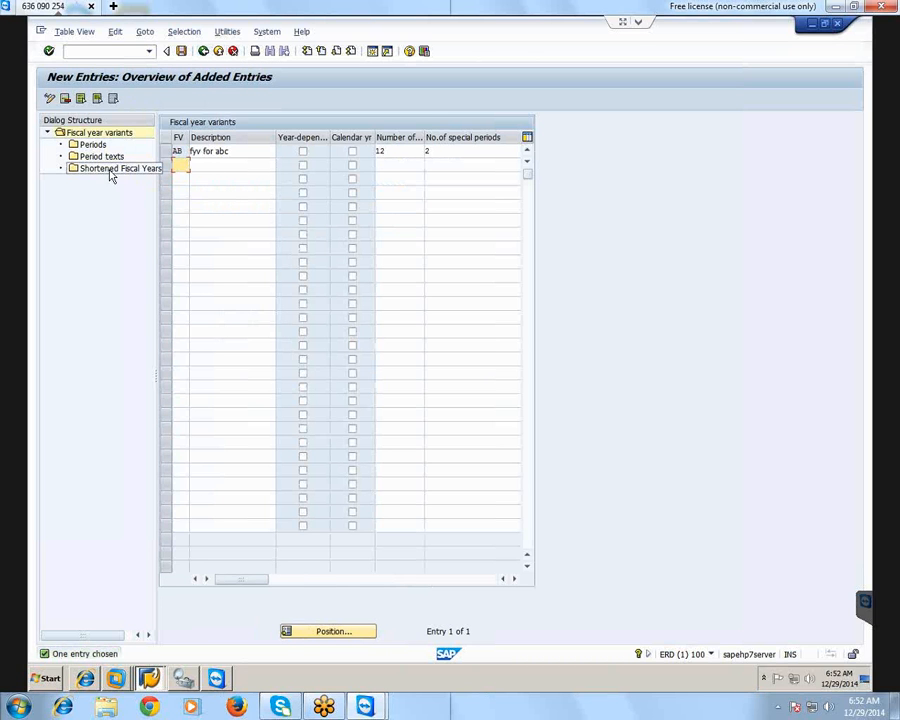
Save fiscal year variant AB and return to the implementation guide structure
left_click(182, 51)
left_click(203, 51)
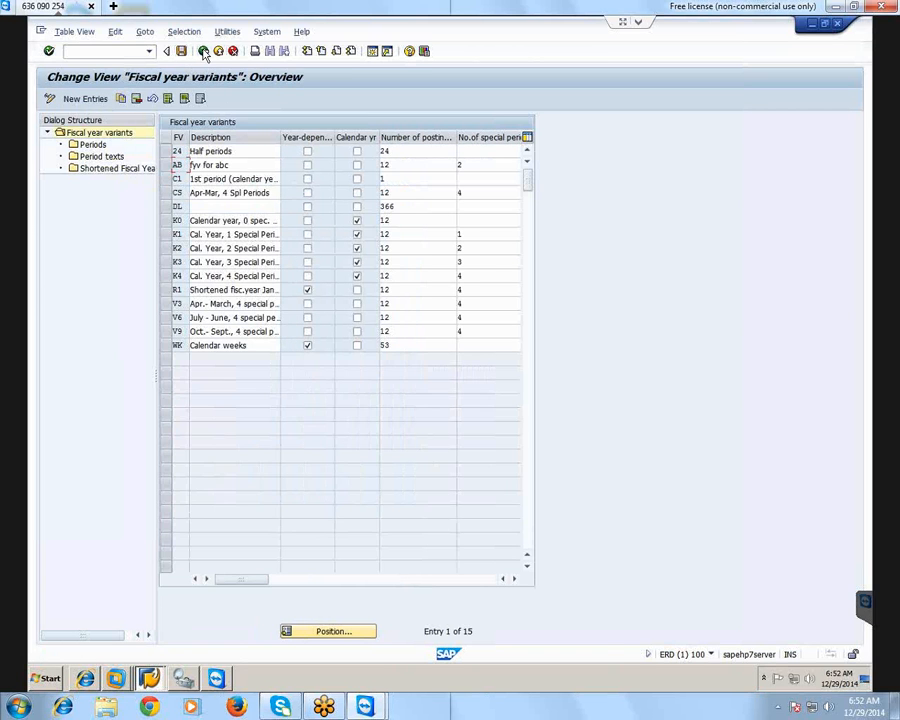
left_click(203, 51)
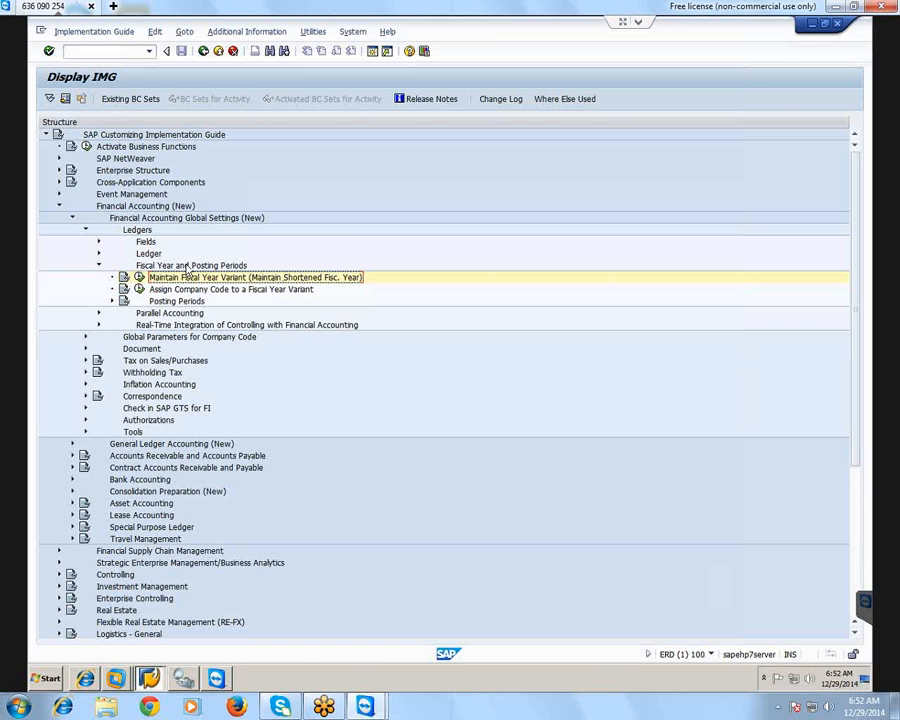
Reopen the fiscal year variant maintenance and widen the dialog structure to view the Shortened Fiscal Years entry
left_click(140, 278)
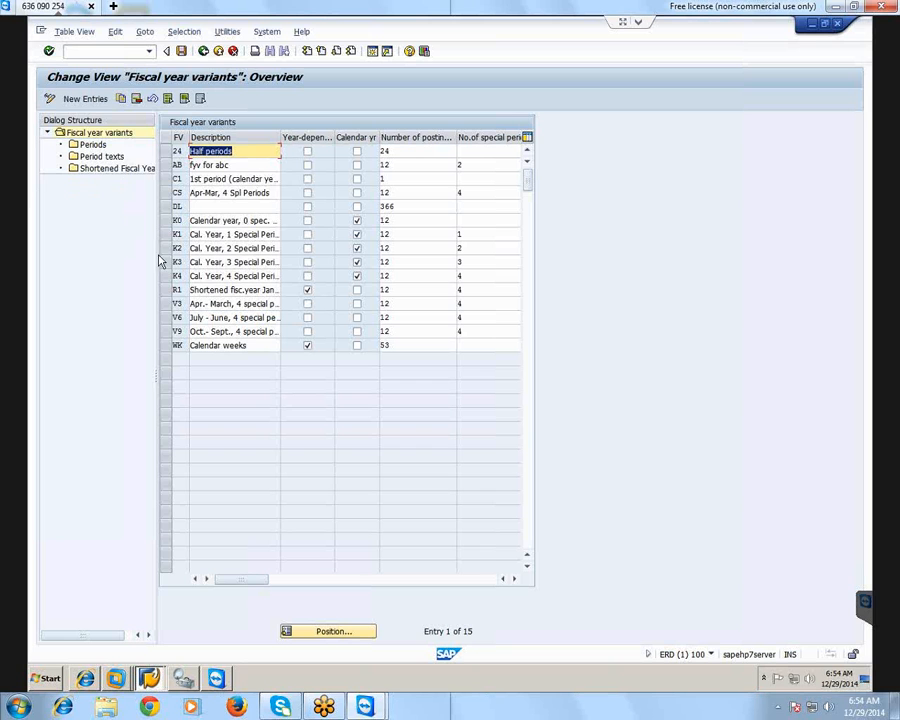
left_click_drag(157, 253, 194, 256)
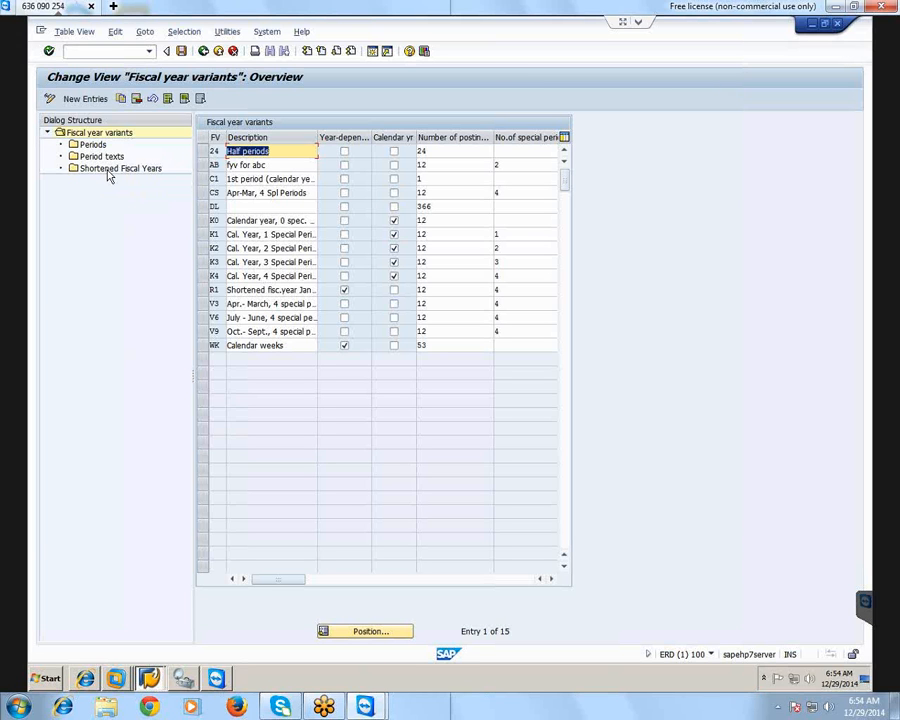
left_click(109, 171)
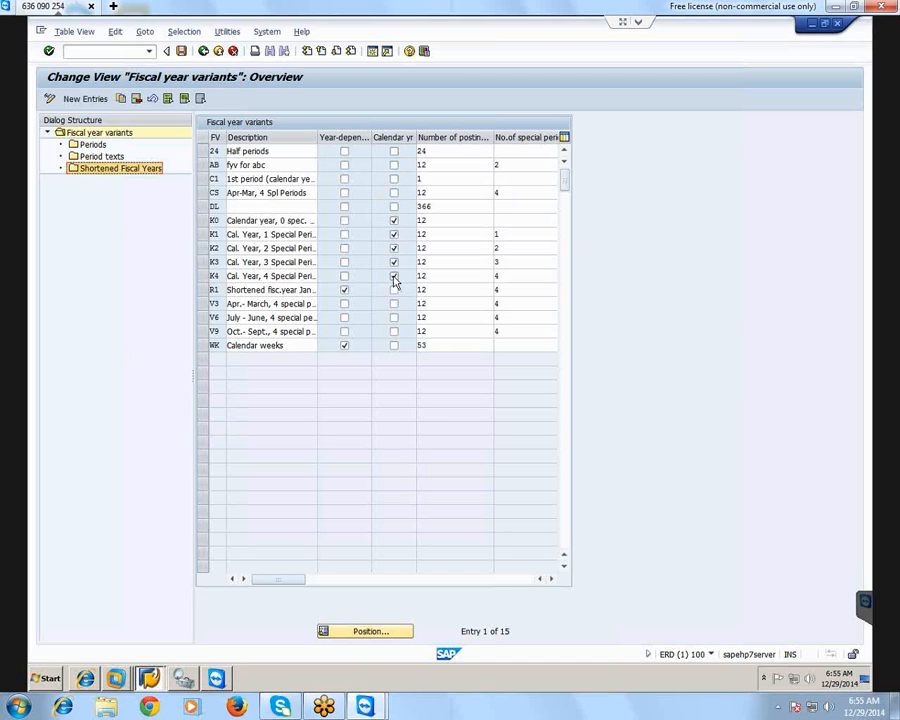
Try to open the periods of calendar-year variant K4, dismiss the message and return to the implementation guide
left_click(205, 277)
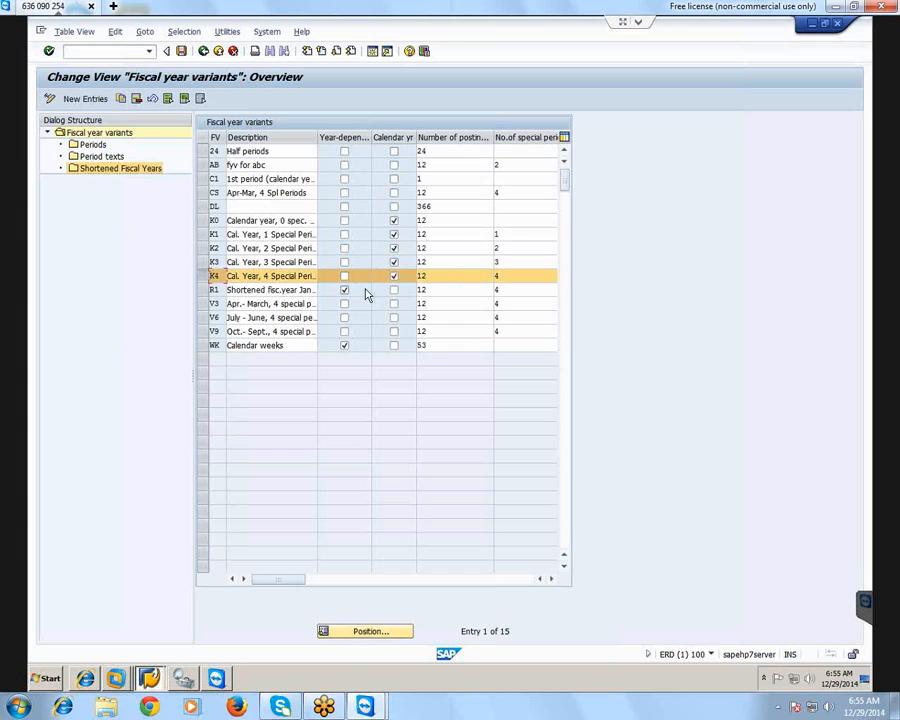
double_click(80, 147)
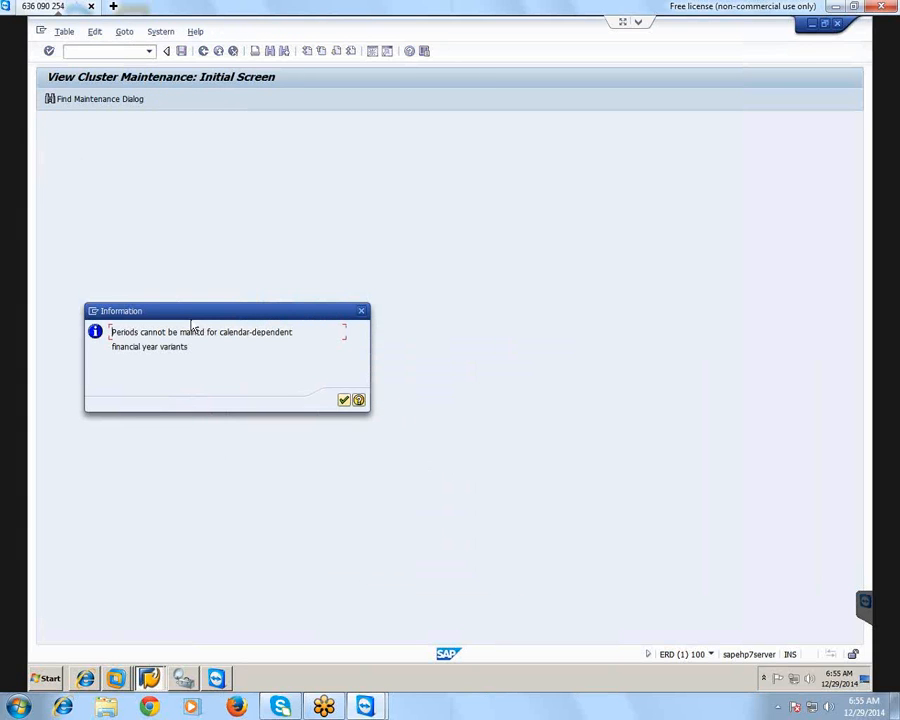
left_click_drag(171, 313, 275, 236)
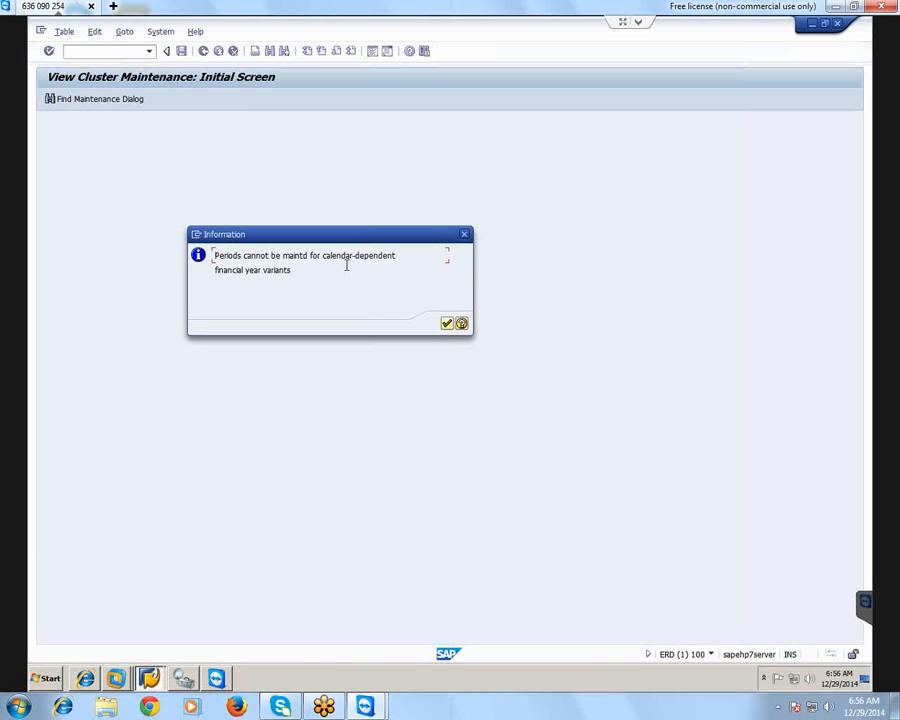
left_click(466, 234)
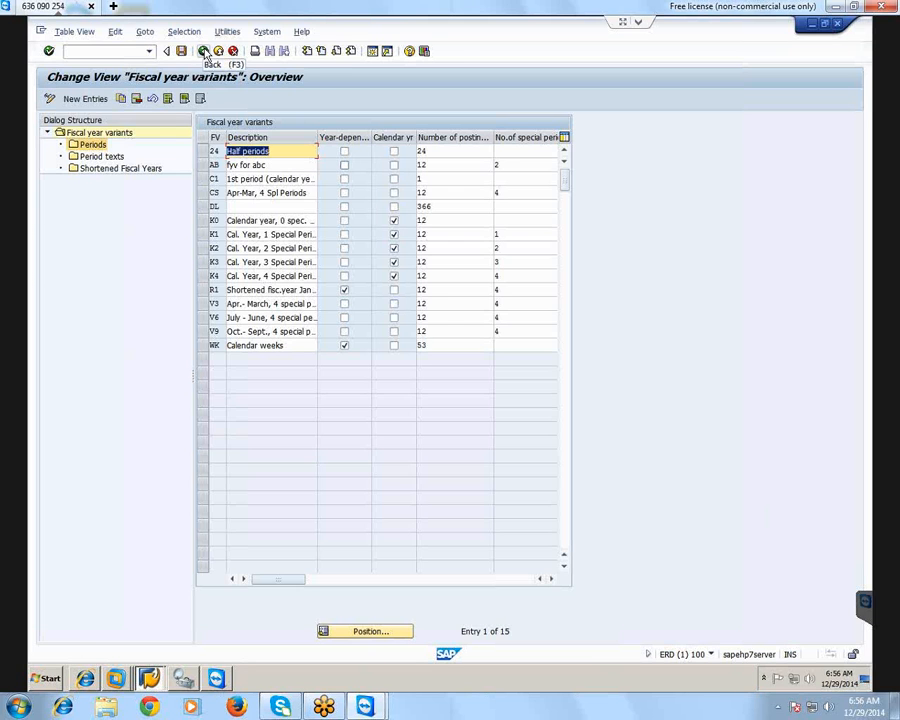
left_click(205, 51)
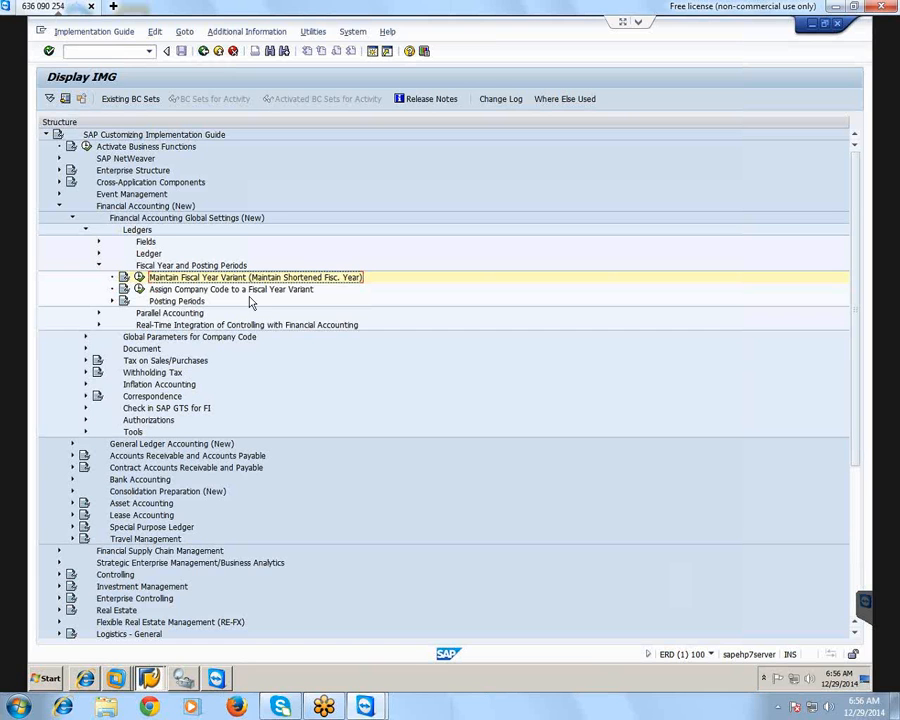
Open the assignment of company codes to fiscal year variants and position the list at company code 1000
left_click(141, 289)
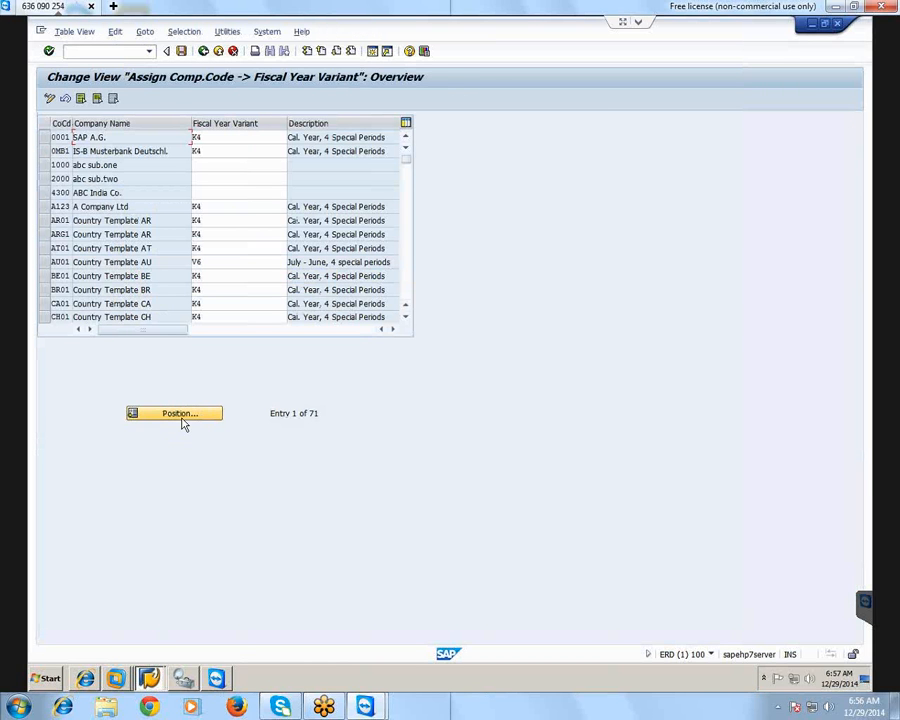
key("Return")
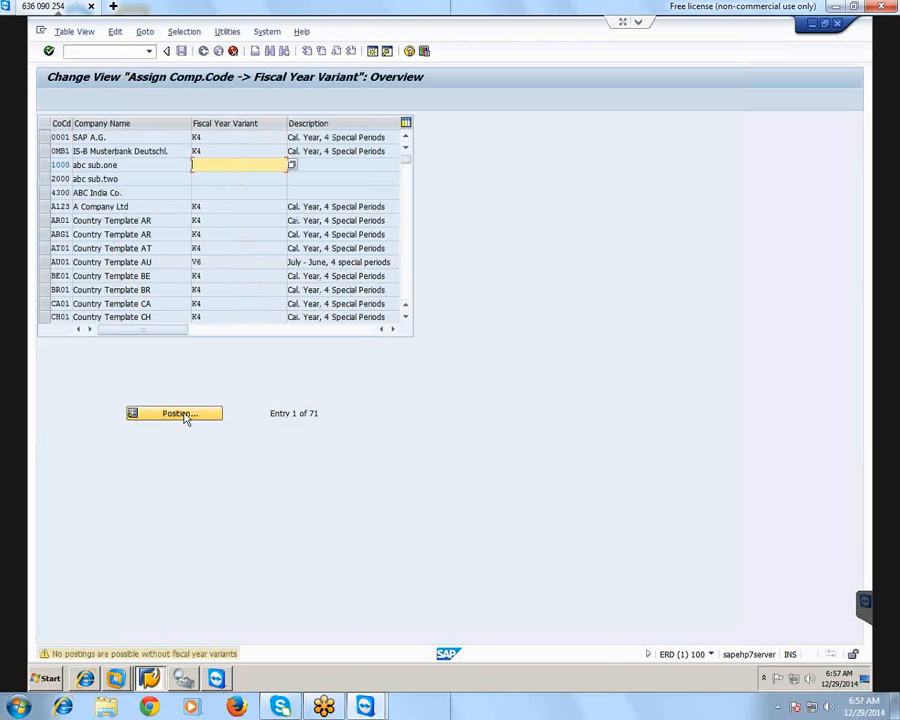
key("Return")
key("Return")
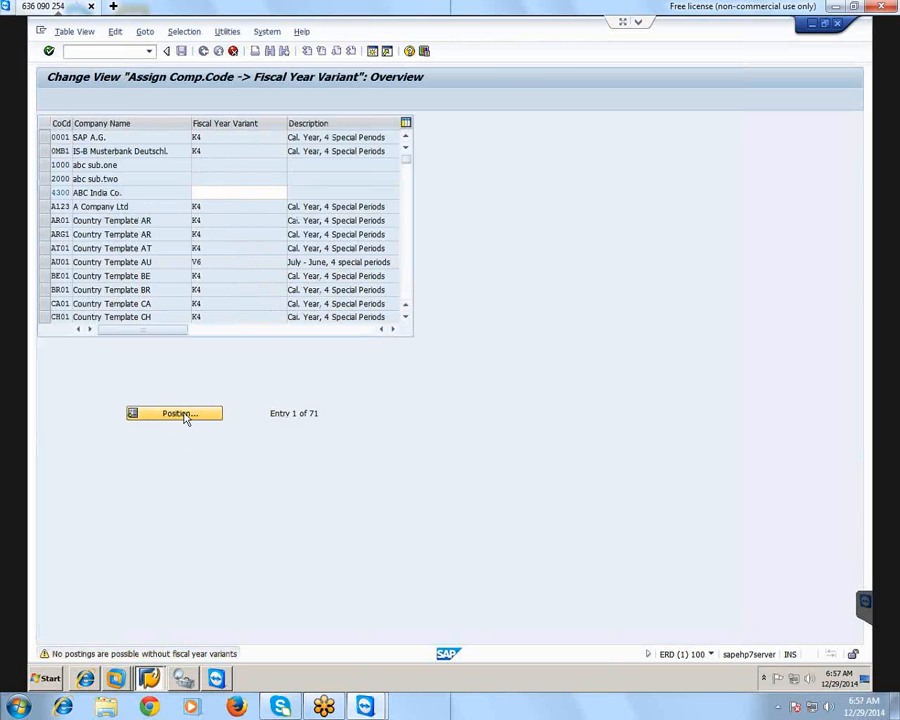
left_click(176, 413)
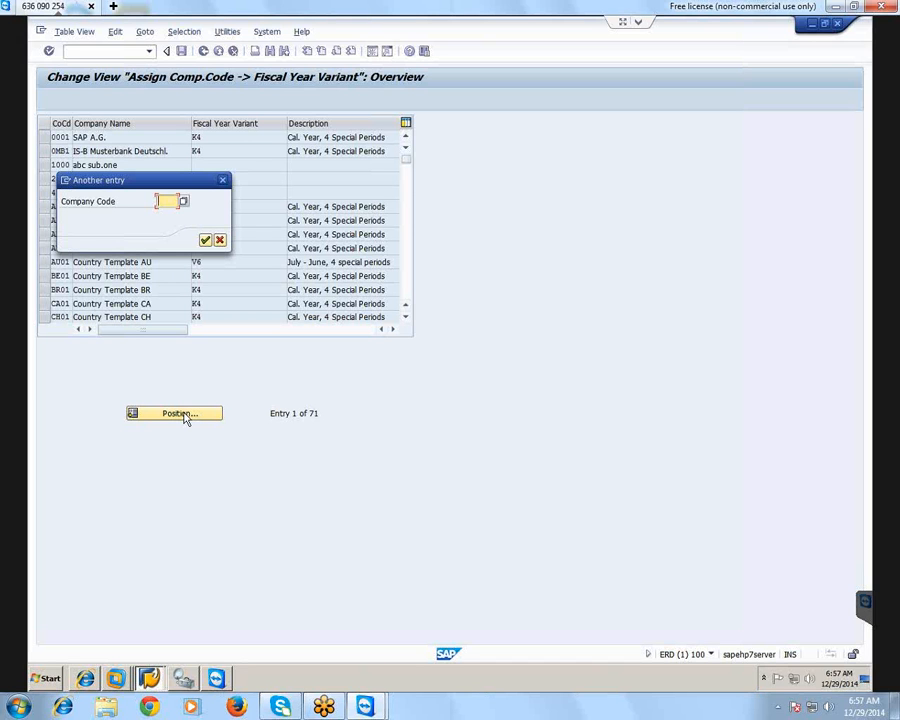
type("1000")
left_click_drag(139, 182, 289, 192)
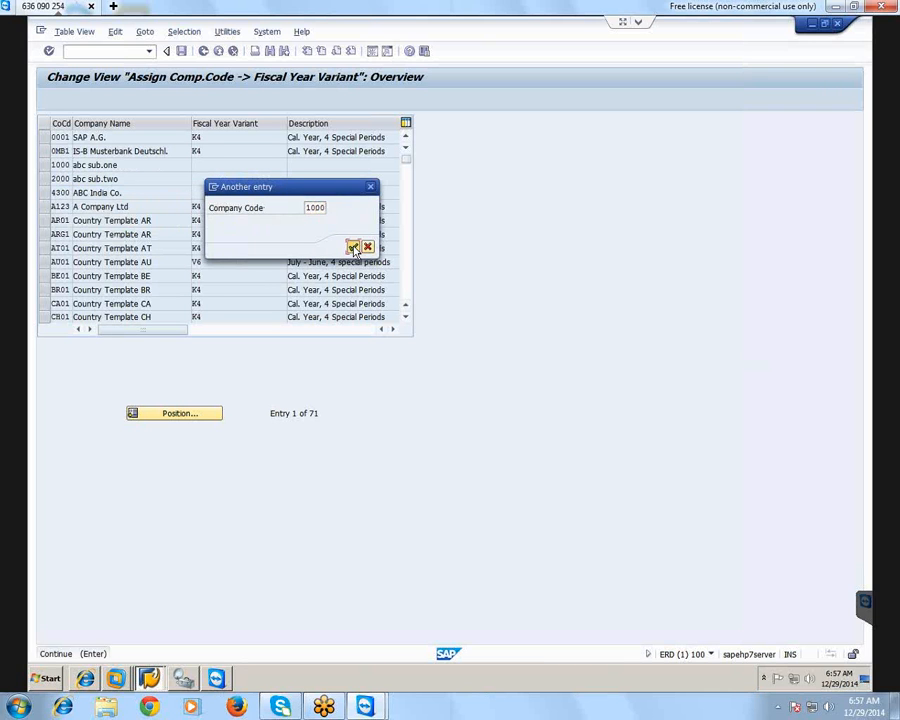
left_click(353, 247)
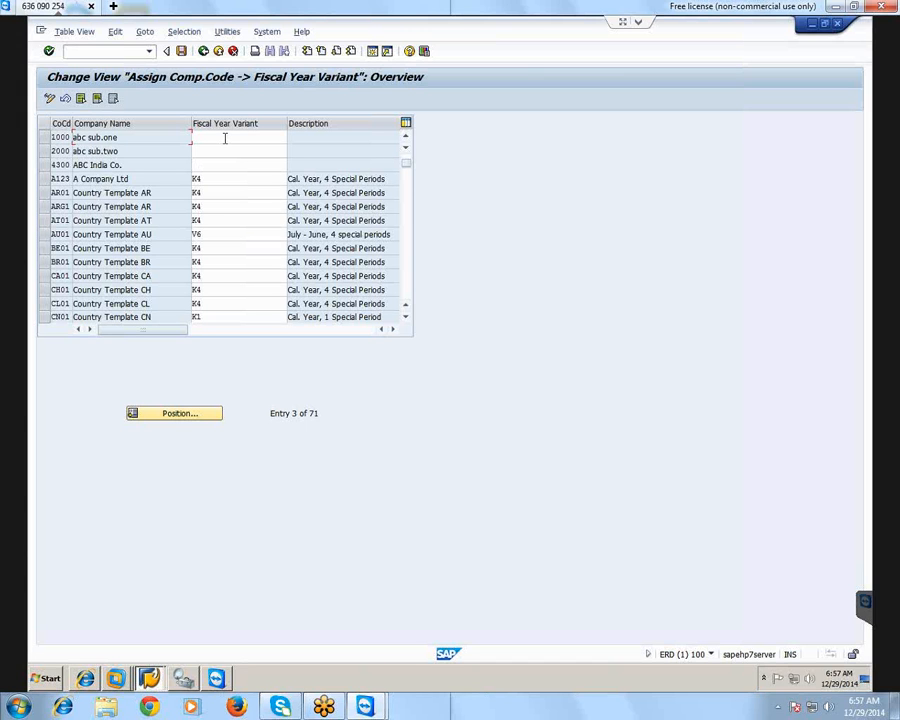
Assign fiscal year variant AB to company code 1000 and K4 to company code 2000
left_click(225, 138)
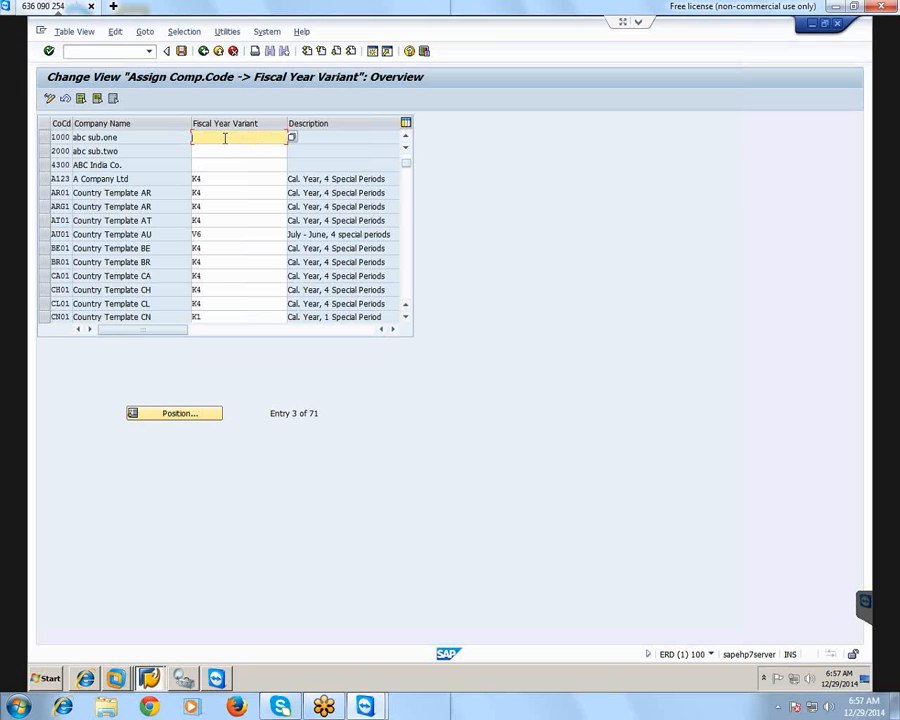
type("az")
left_click(202, 152)
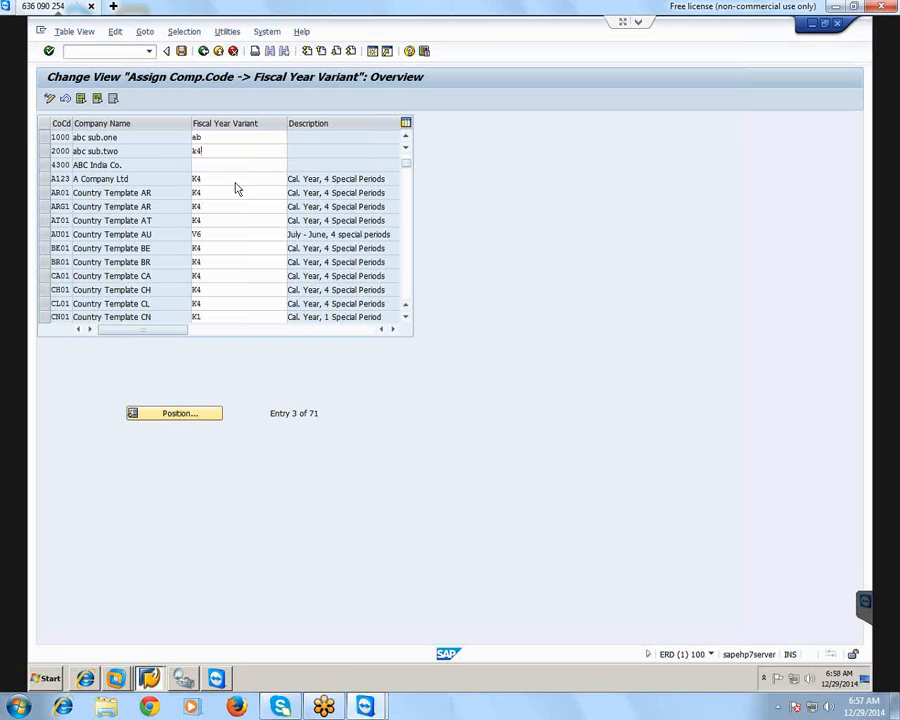
key("Return")
key("Return")
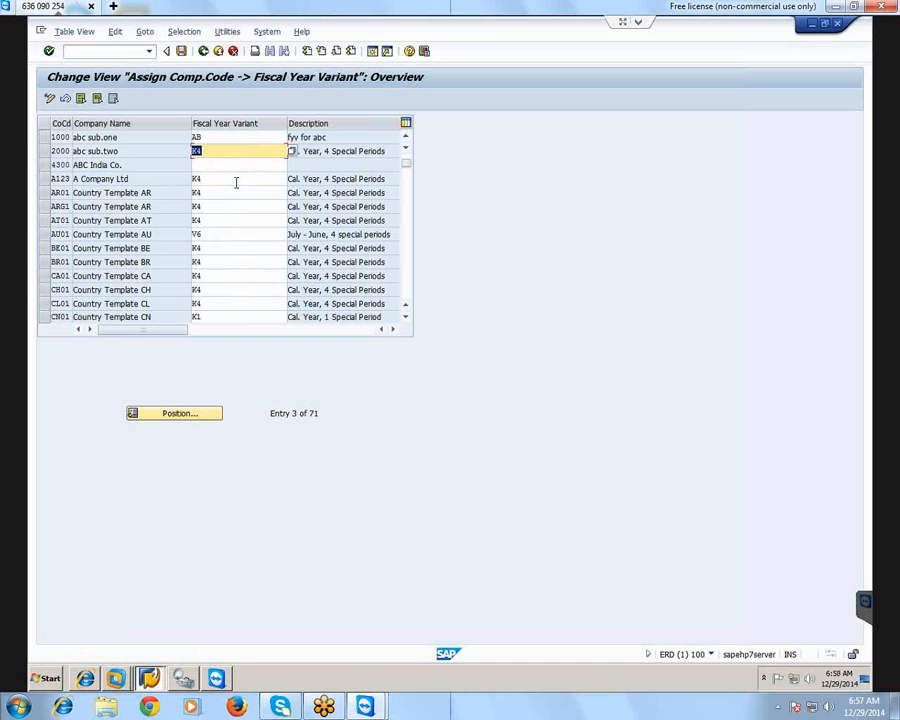
Save the company code assignments in a new customizing request with the short description "assing 2 abc"
left_click(181, 51)
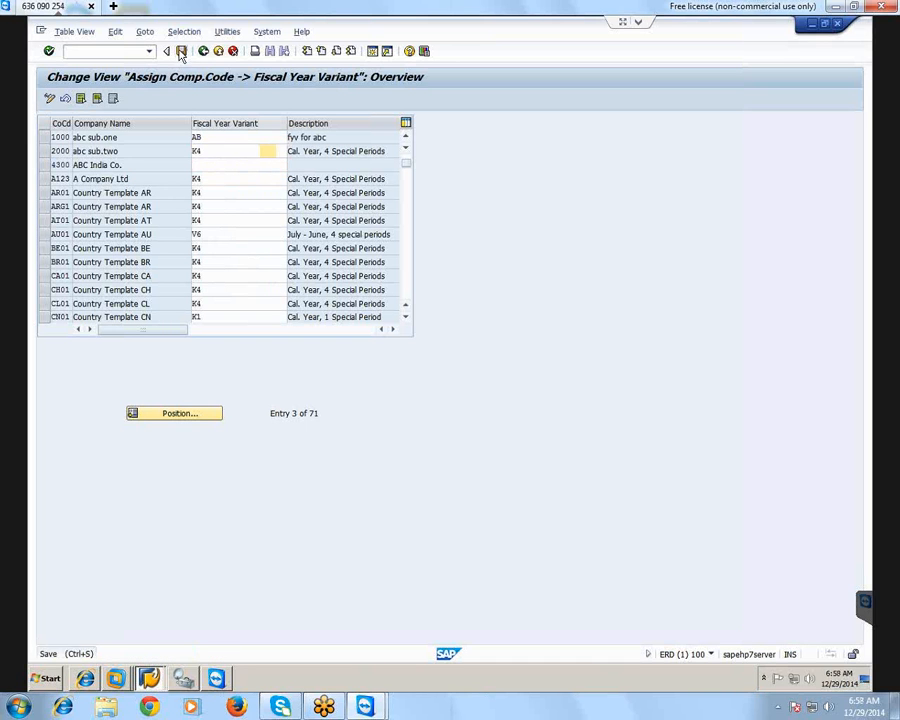
key("Return")
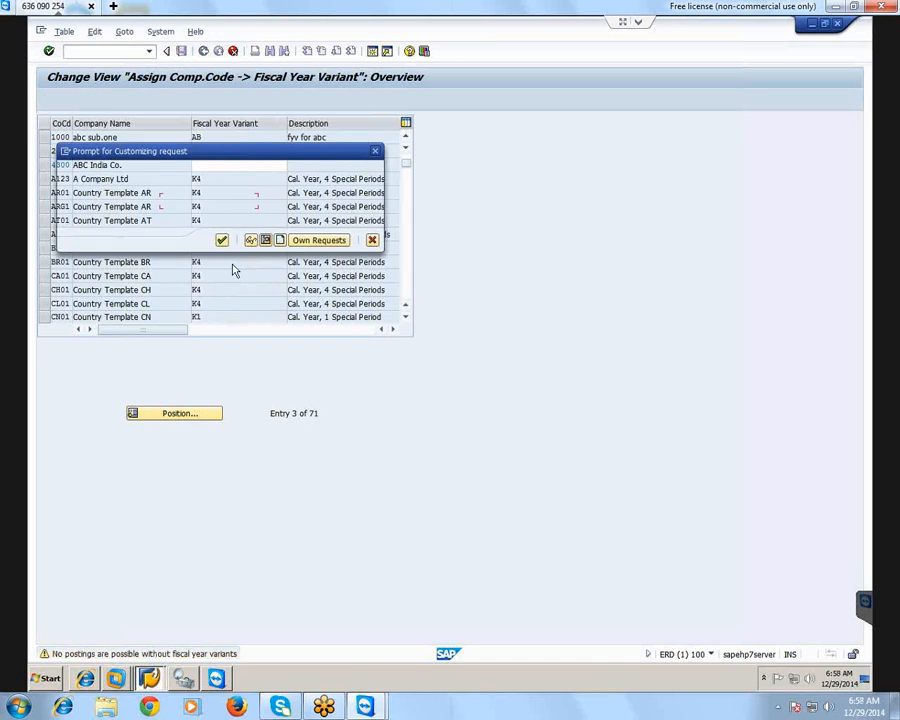
left_click(280, 240)
type("a")
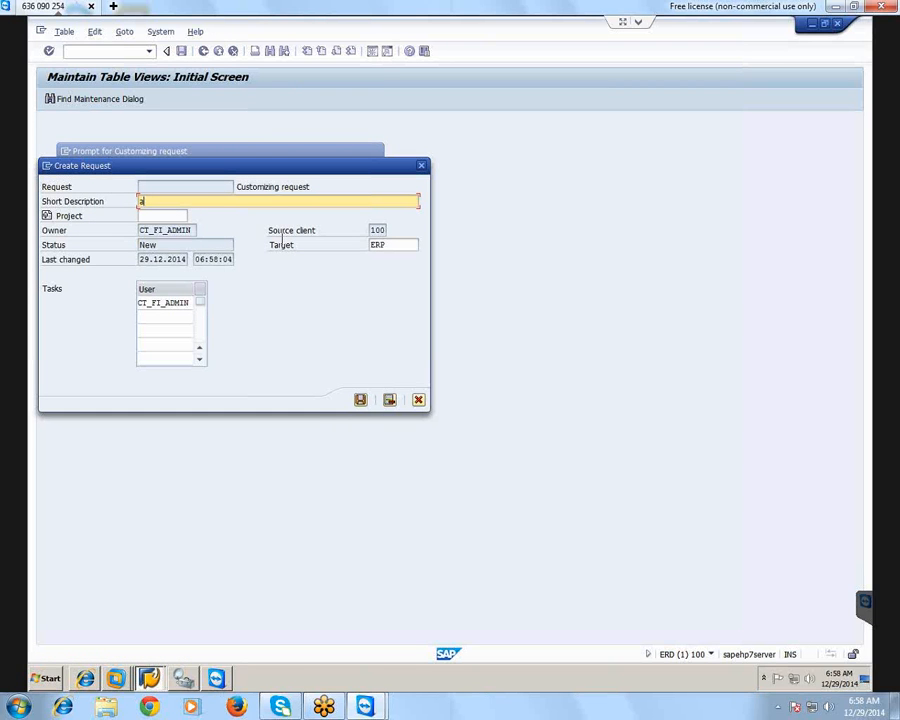
type("ssing 2 abc")
key("Return")
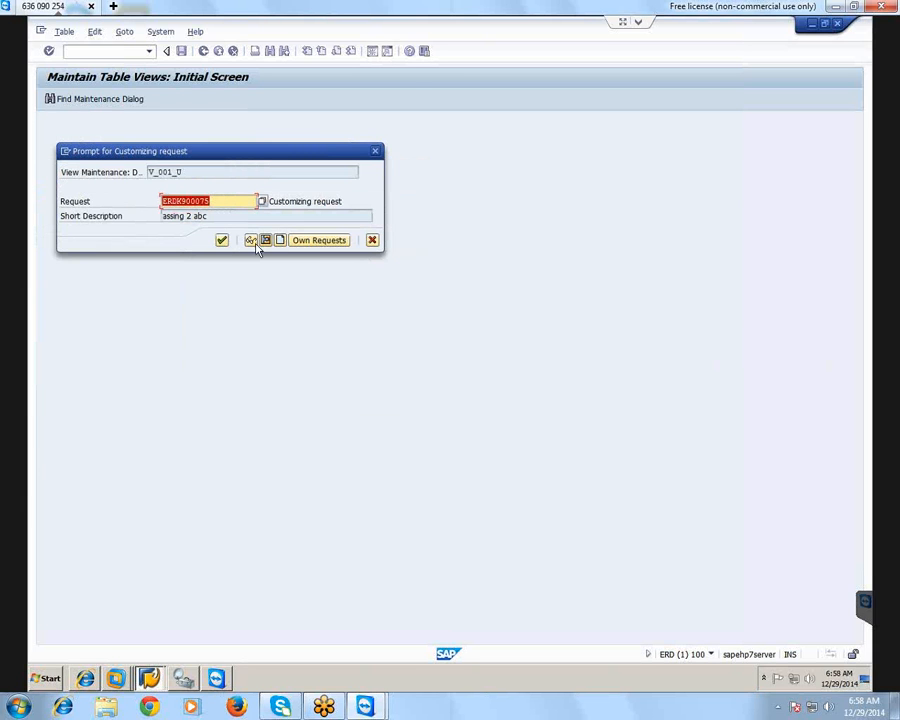
left_click(222, 241)
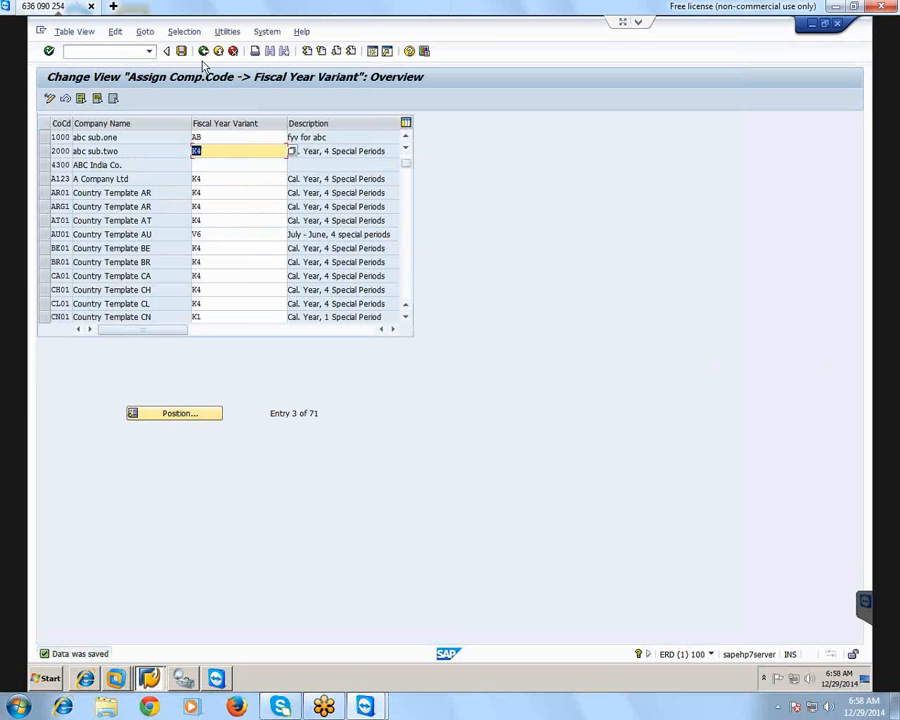
Return to the implementation guide and expand Posting Periods under Fiscal Year and Posting Periods
left_click(201, 56)
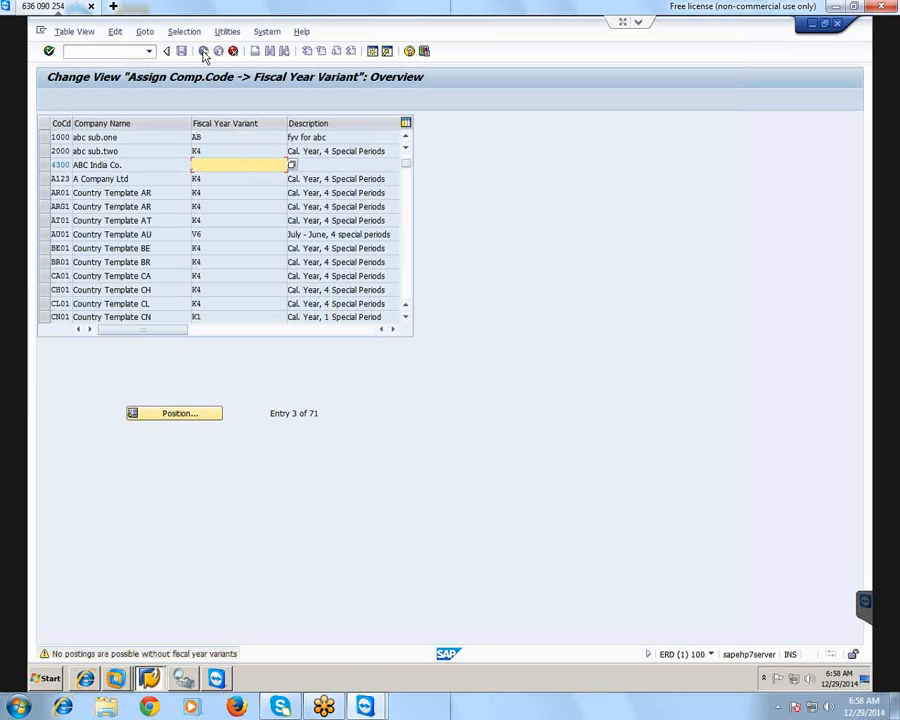
left_click(233, 52)
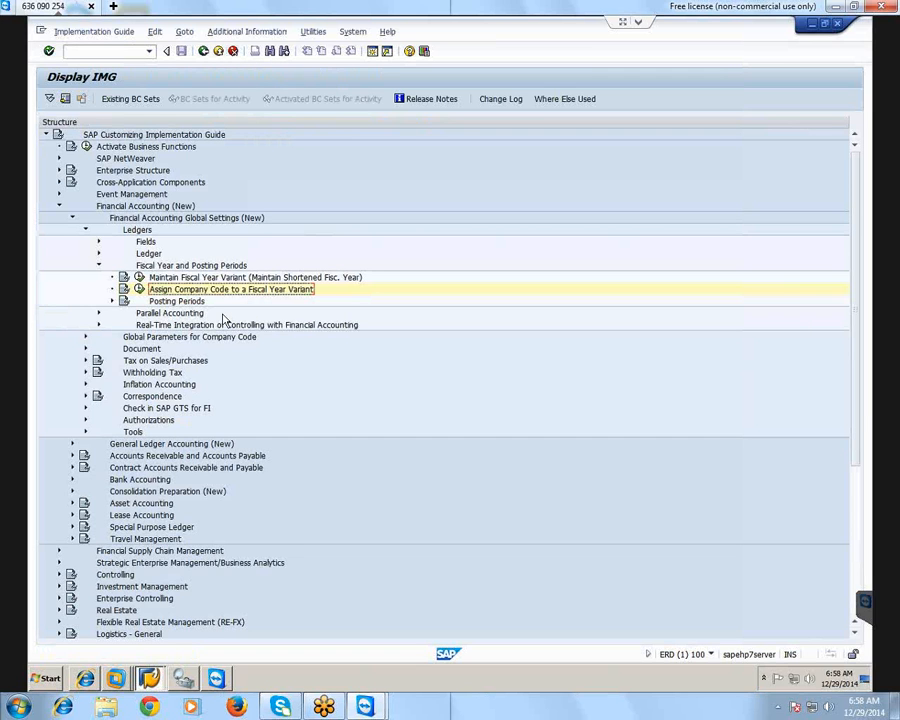
left_click(112, 301)
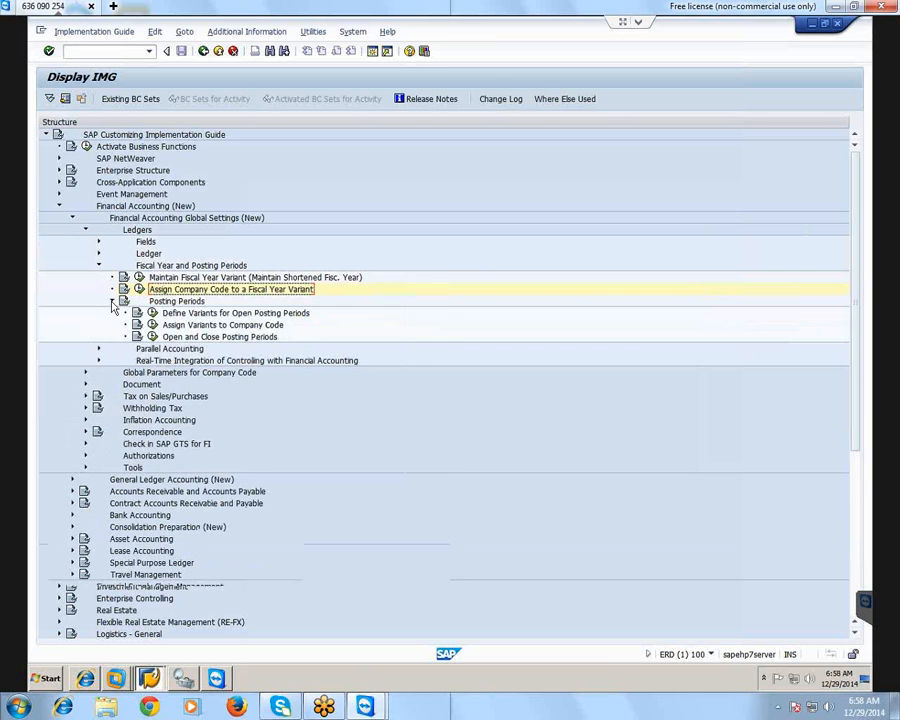
left_click(190, 303)
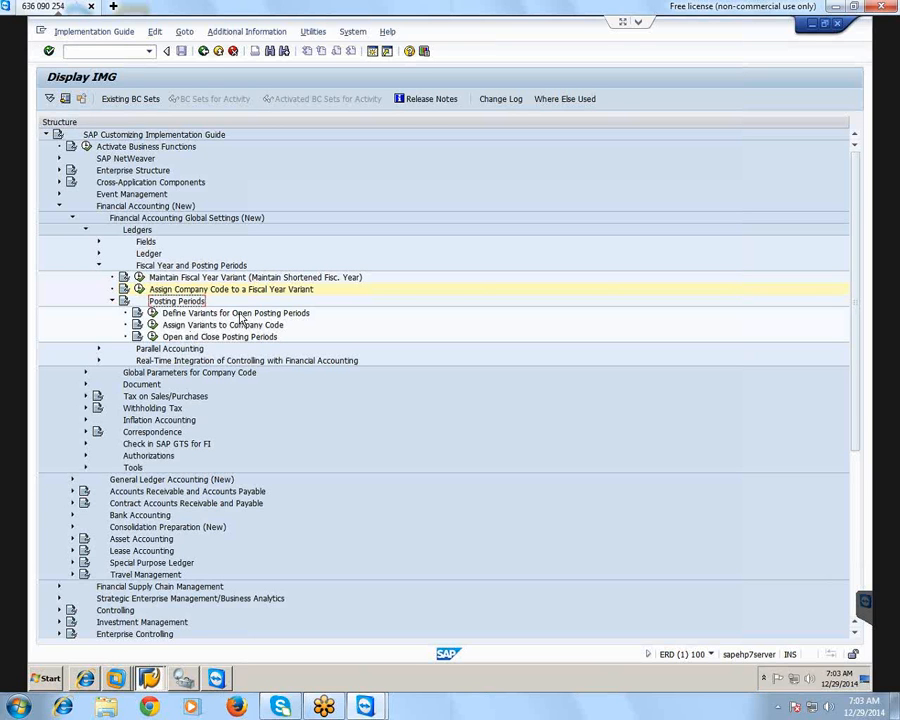
Add a new variant for open posting periods with the key 1000 and the name "ppv for 1000(abc 1)"
left_click(248, 315)
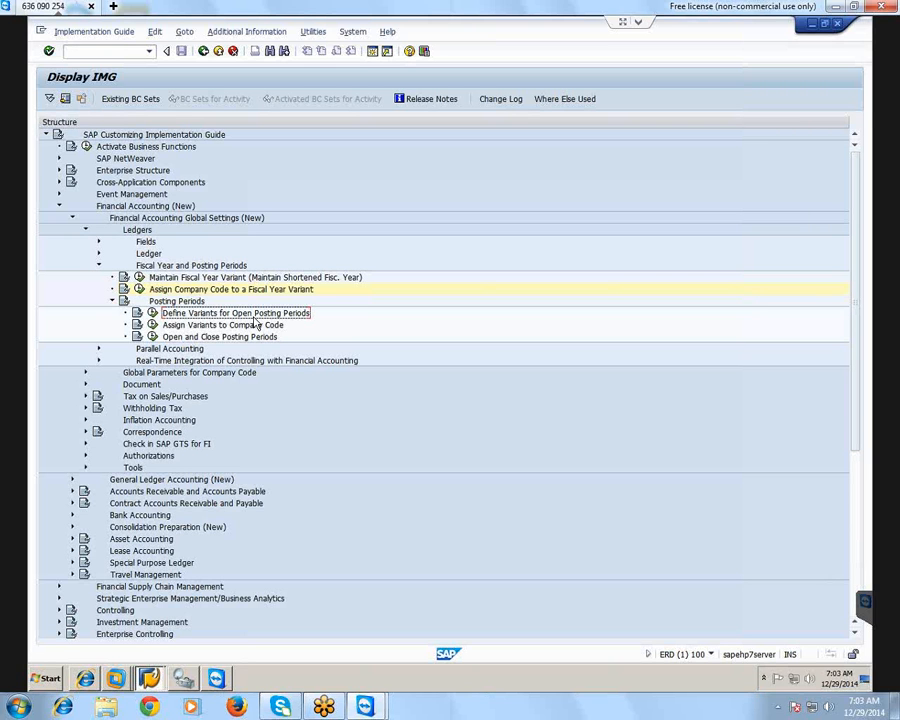
left_click(153, 314)
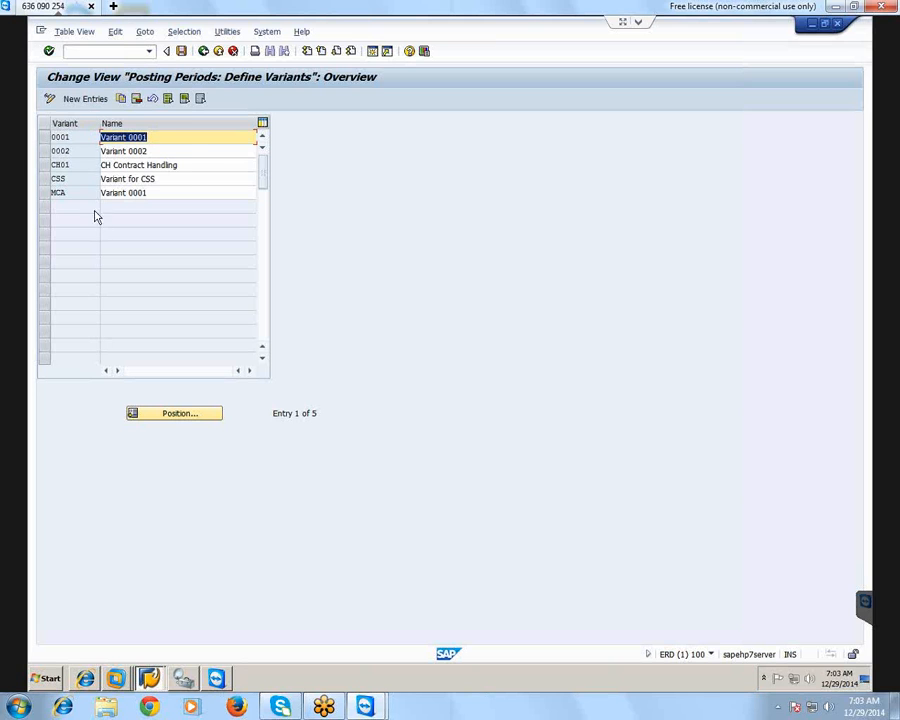
left_click(86, 99)
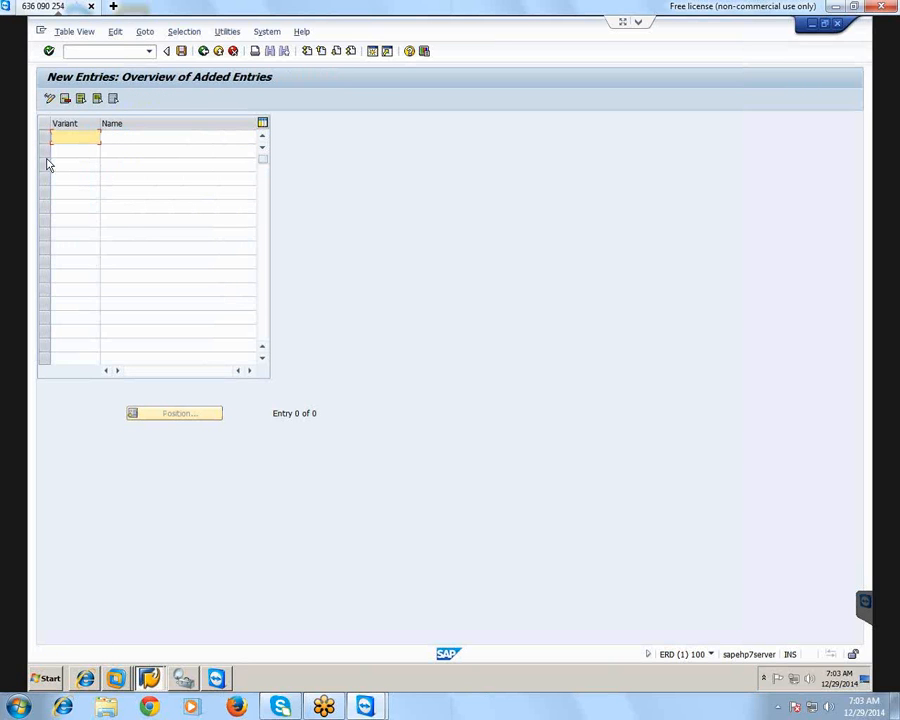
type("1000")
left_click(147, 140)
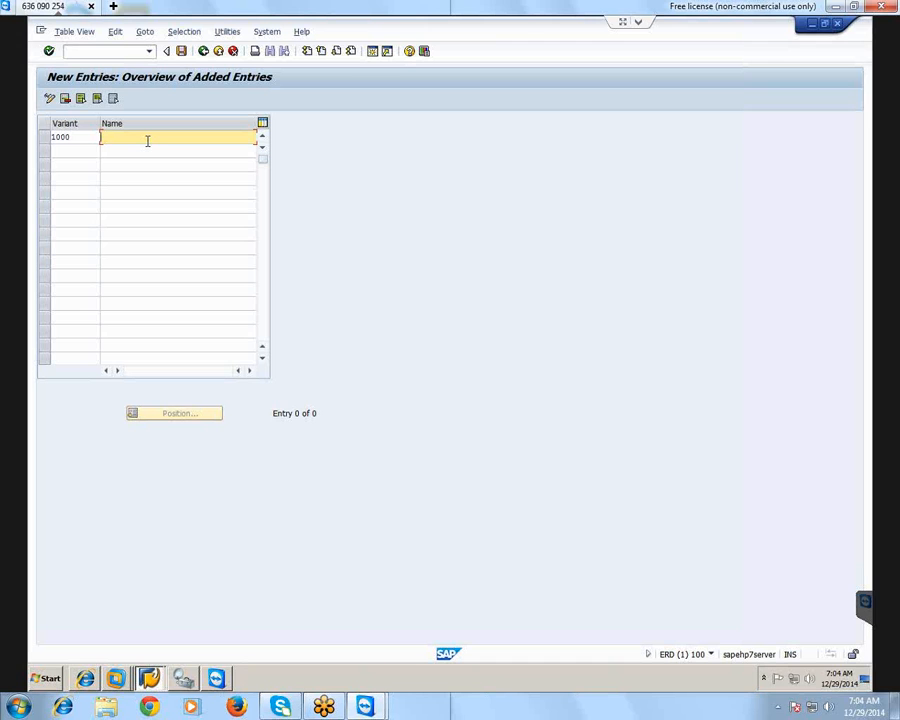
type("pp")
type("v for")
type(" 1")
type("000")
type(" cabc")
type(" 1")
type(")")
Save the new posting period variant in the customizing request "assing 2 abc" and return to the implementation guide
left_click(182, 54)
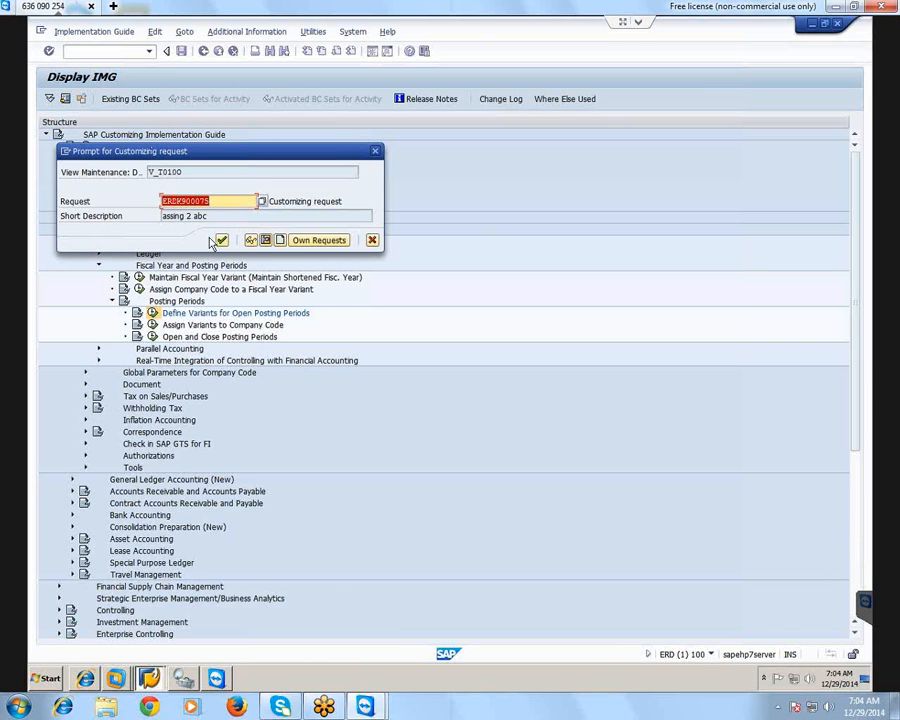
left_click(222, 241)
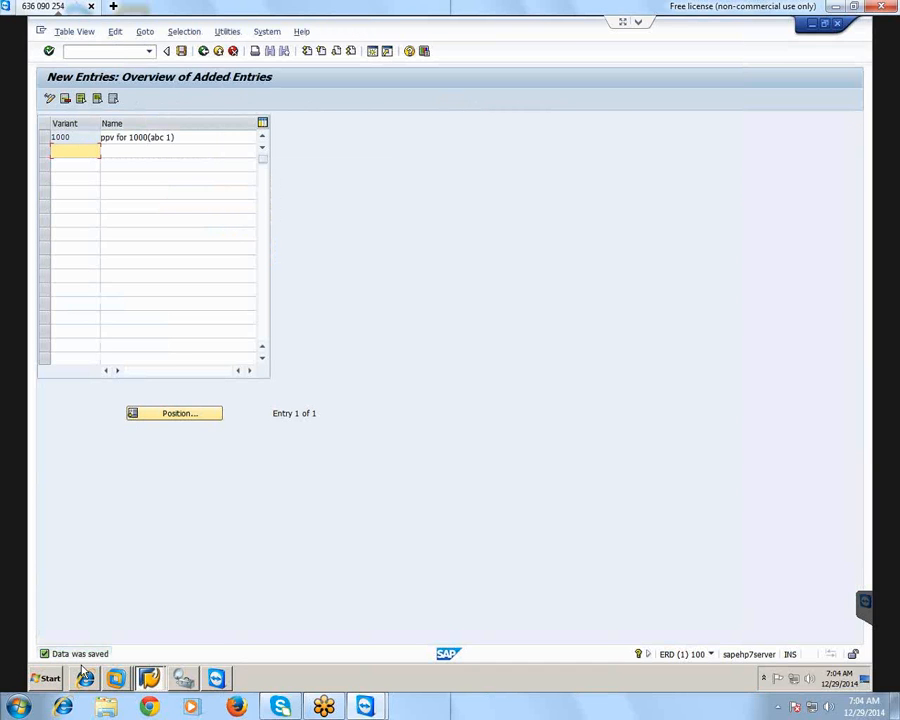
left_click(203, 51)
left_click(203, 51)
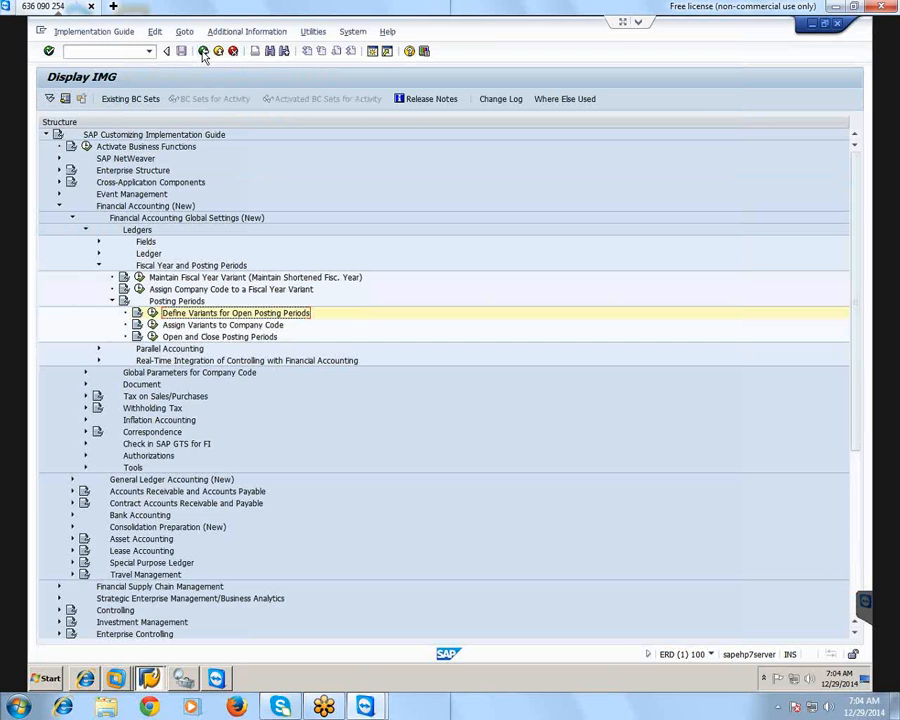
Open the assignment of variants to company codes and assign posting period variant 1000 to company code 1000
left_click(204, 326)
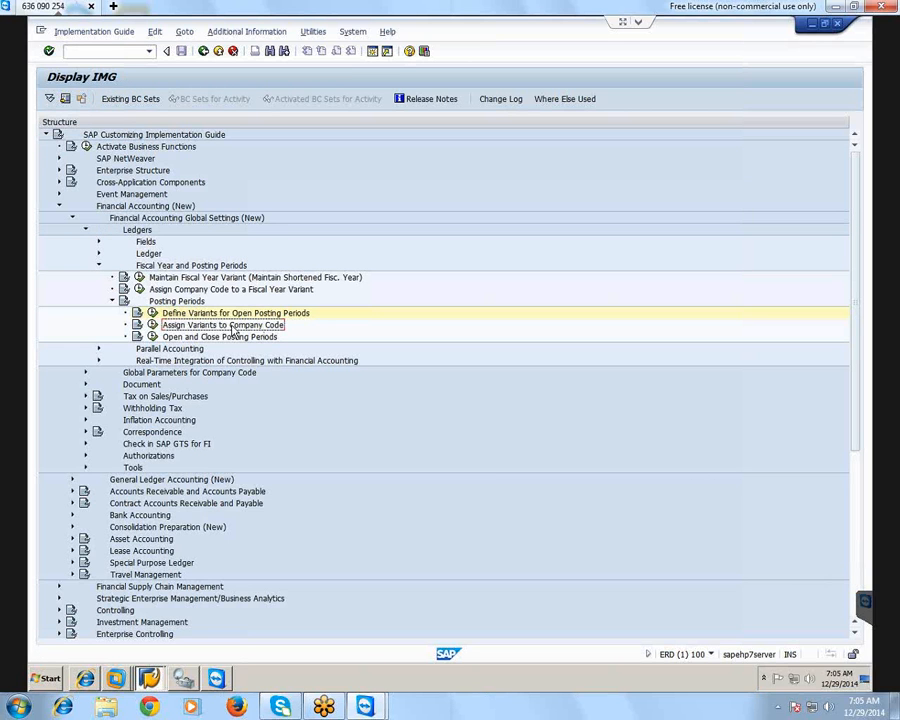
left_click(152, 325)
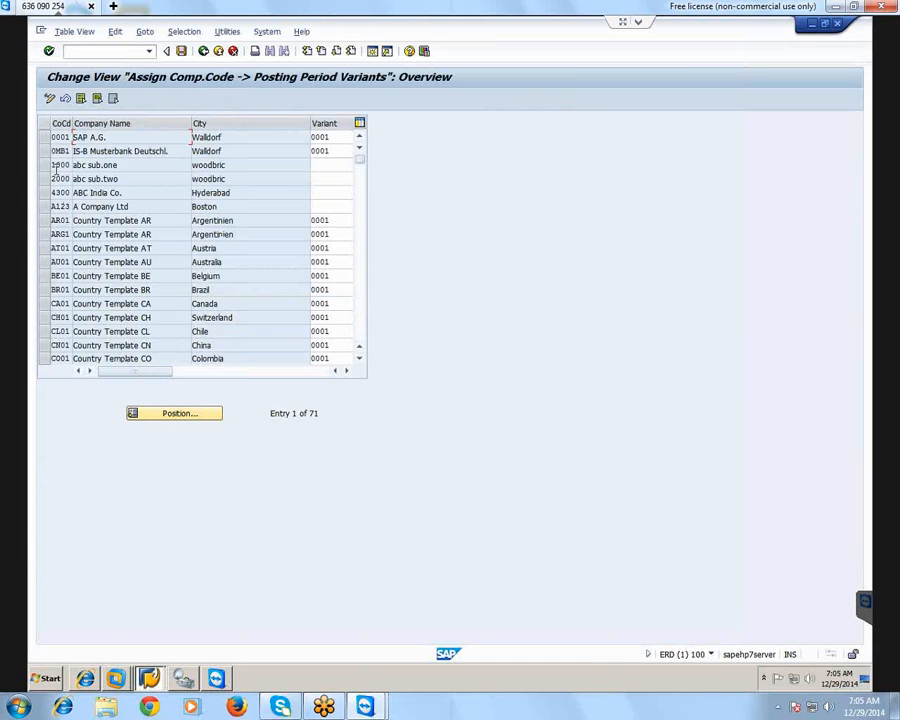
left_click(44, 165)
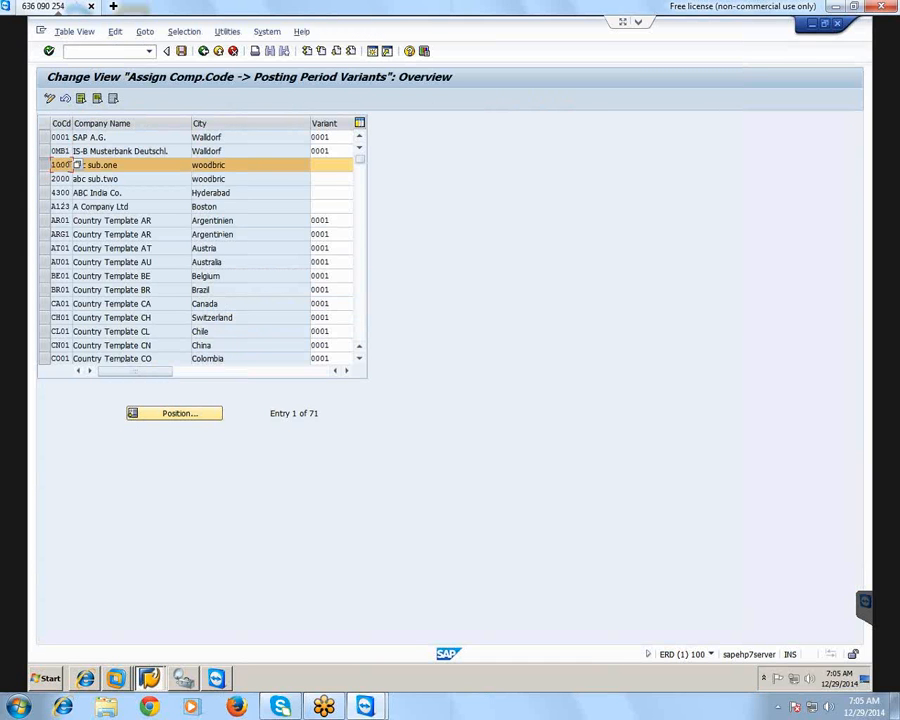
left_click(331, 165)
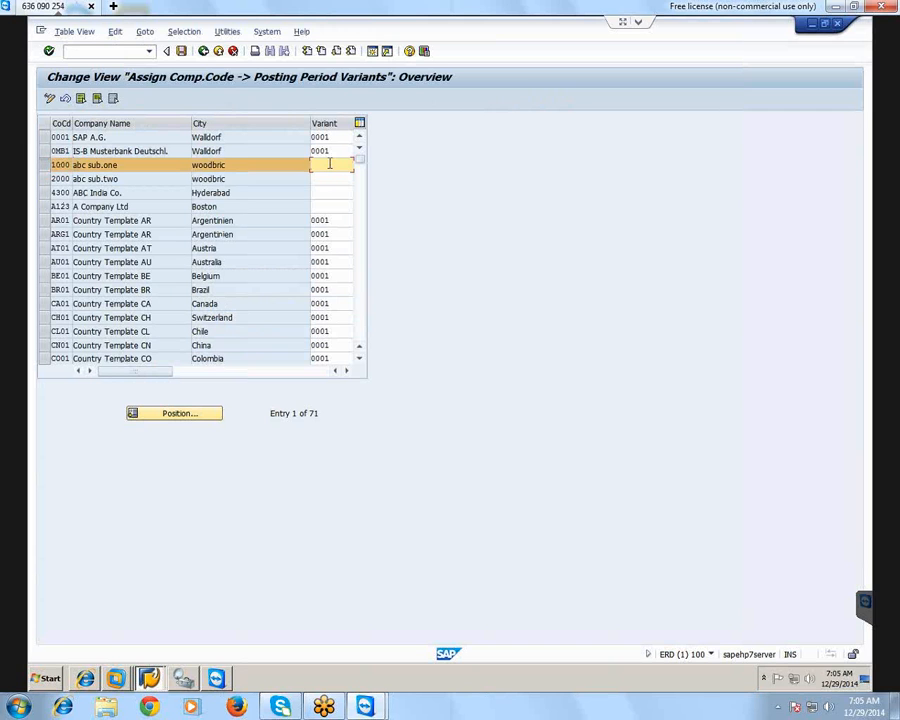
type("1000")
key("Return")
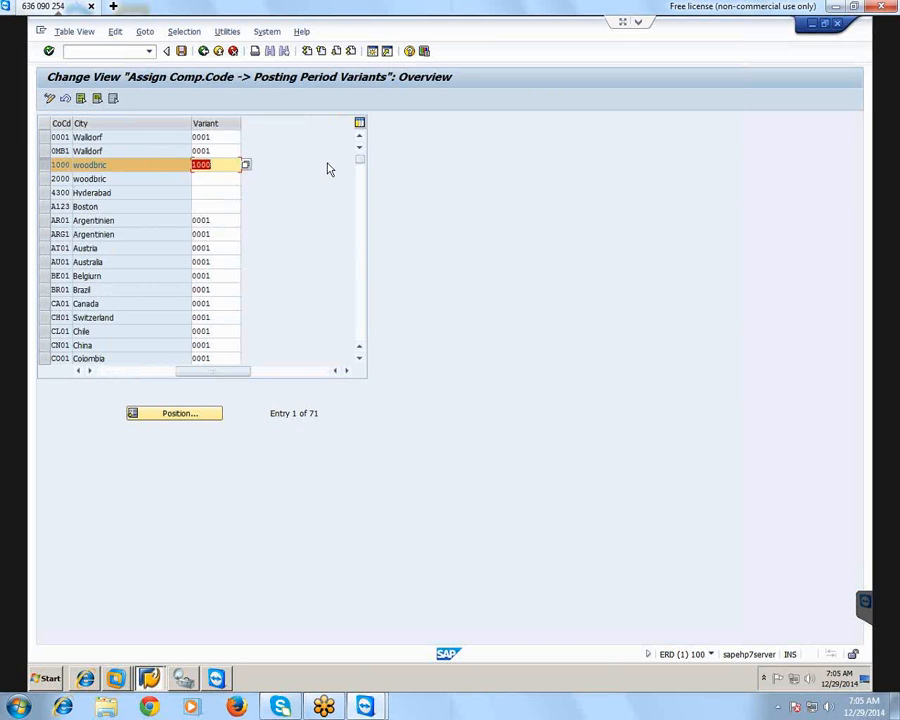
Save the variant assignment in the proposed customizing request and return to the implementation guide
left_click(180, 51)
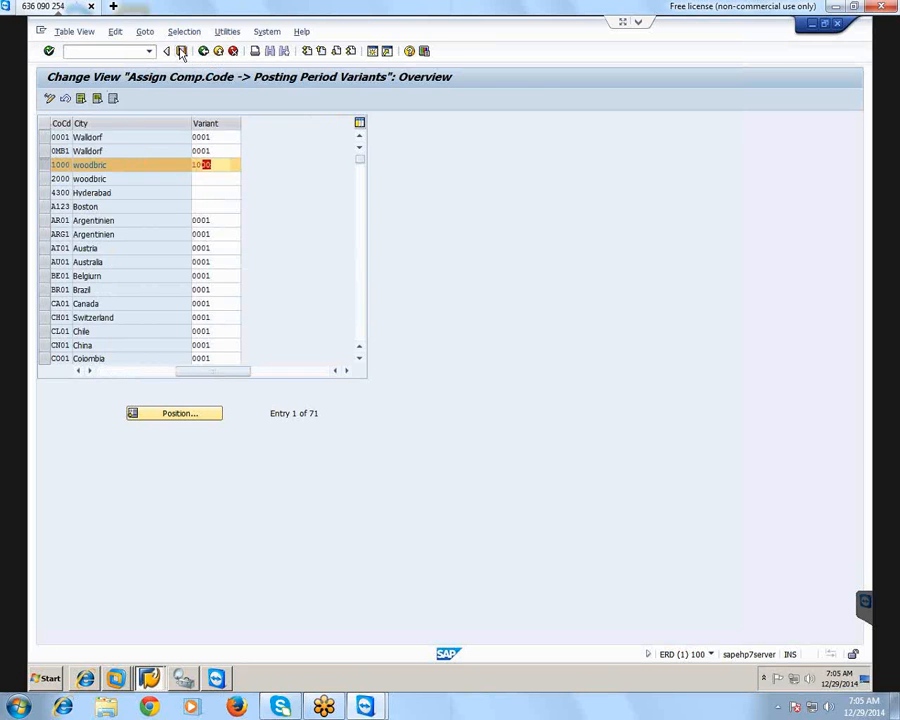
left_click(221, 241)
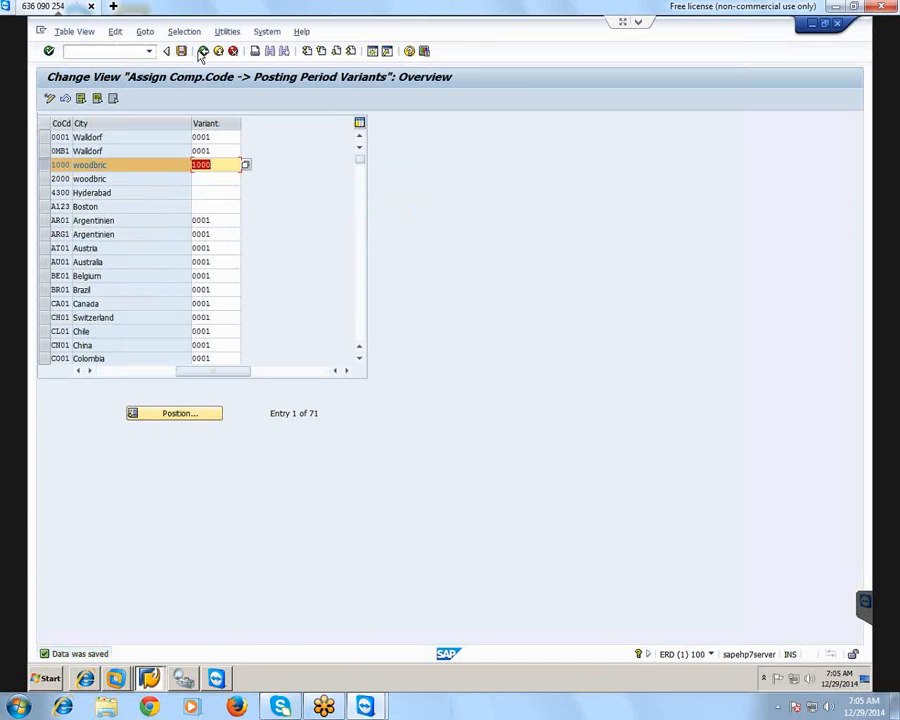
left_click(204, 52)
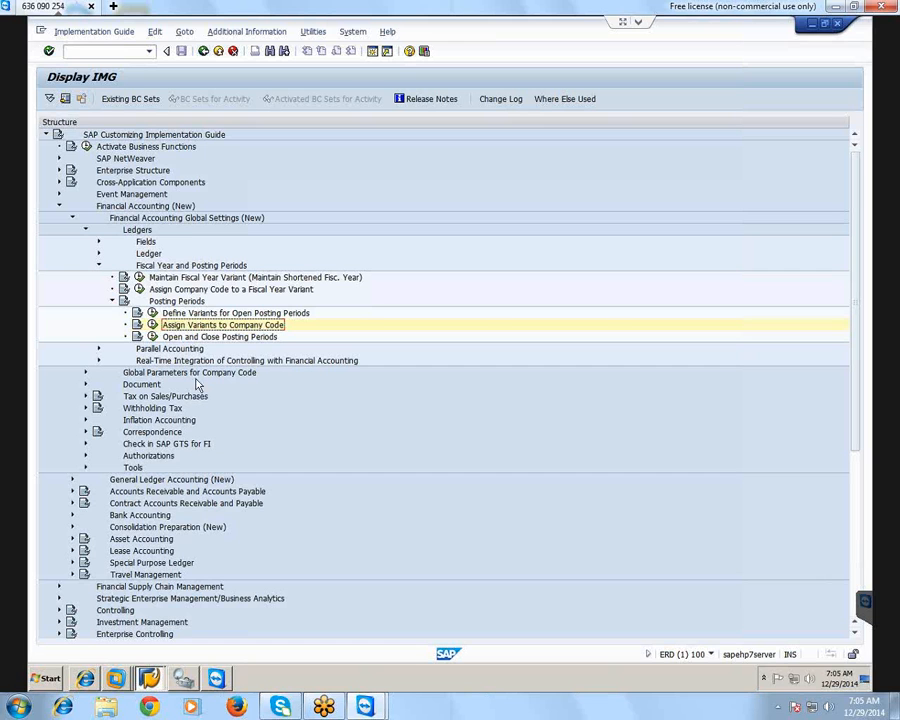
Create a new entry under Open and Close Posting Periods for variant 1000, valid for all account types (+)
left_click(208, 338)
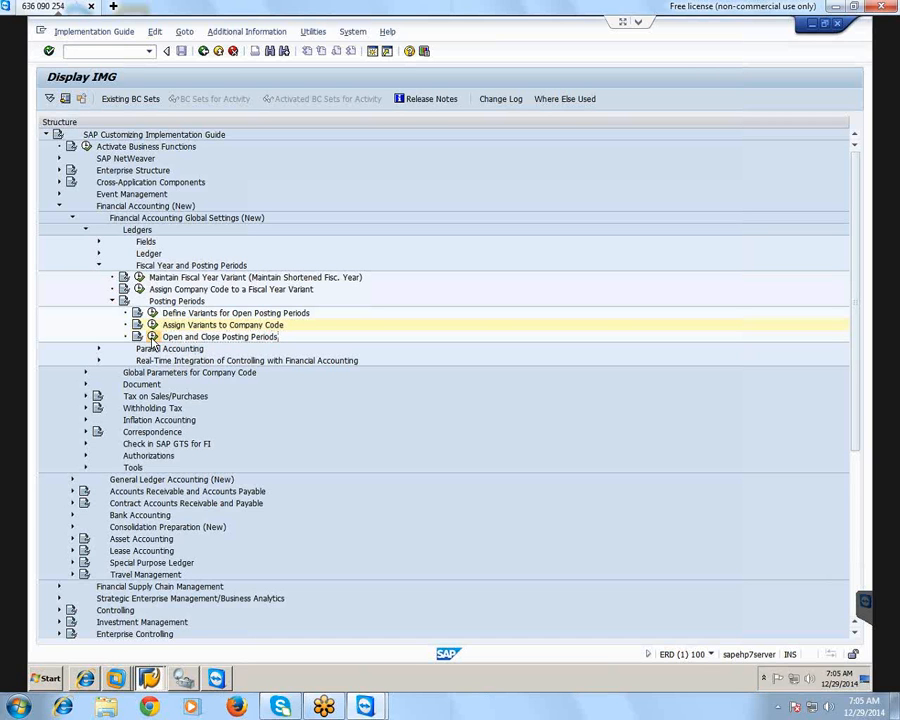
left_click(153, 337)
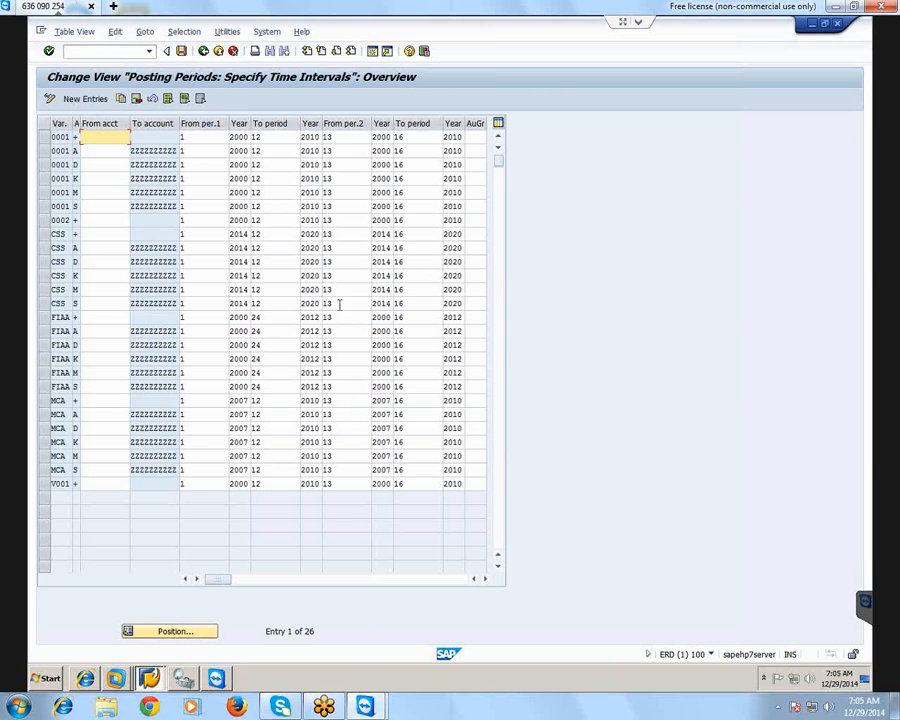
left_click(85, 99)
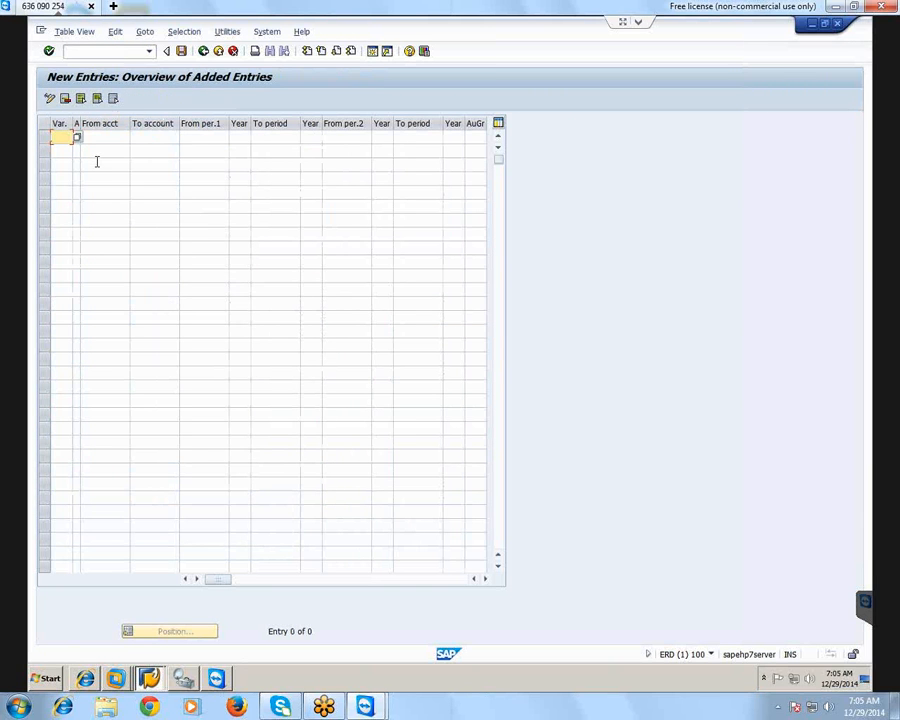
type("1000")
key("Tab")
left_click(85, 138)
left_click_drag(170, 65, 267, 149)
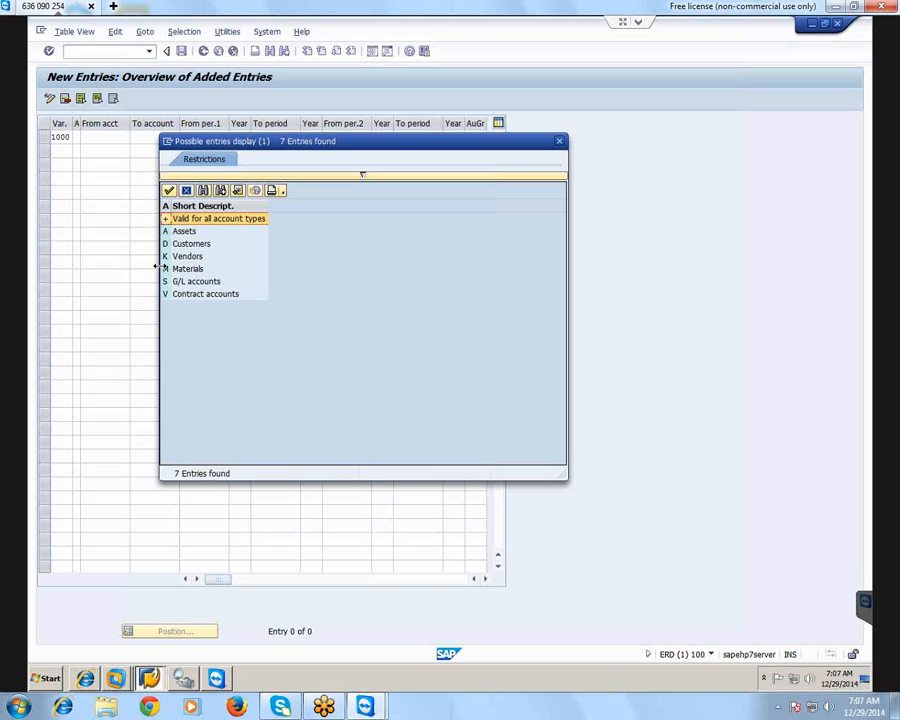
double_click(200, 225)
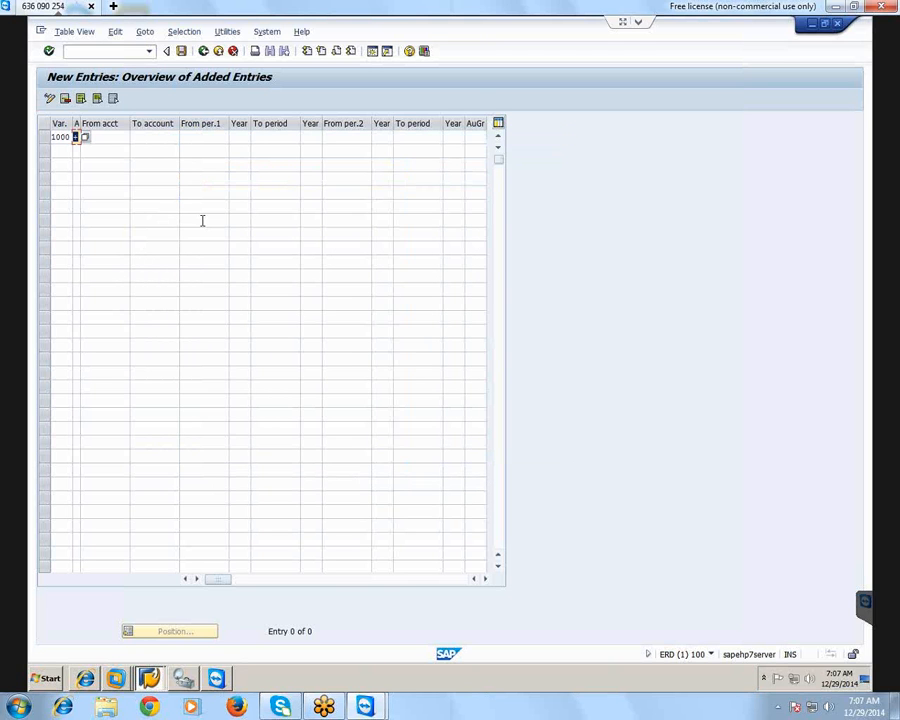
left_click(113, 137)
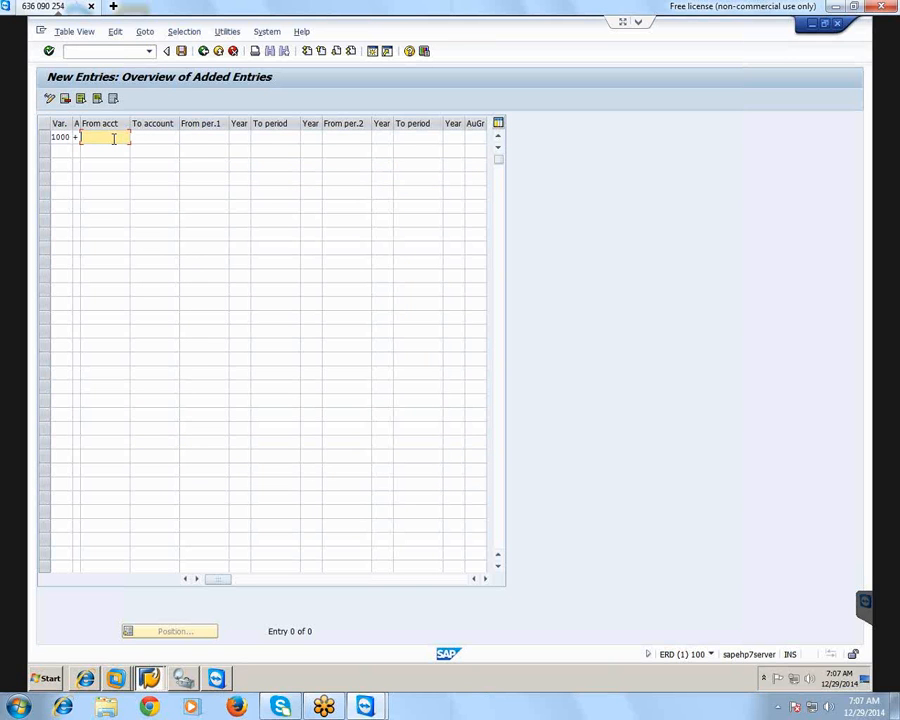
left_click(144, 136)
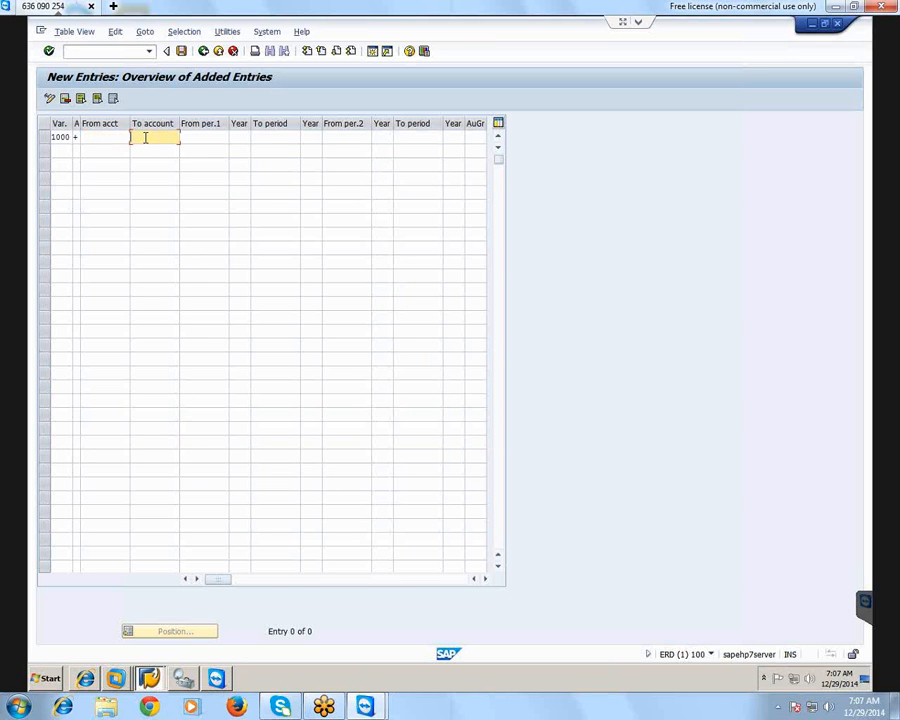
left_click(112, 136)
left_click(154, 136)
Set the first posting interval of variant 1000 from period 9, 2014 to period 9, 2014
left_click(201, 139)
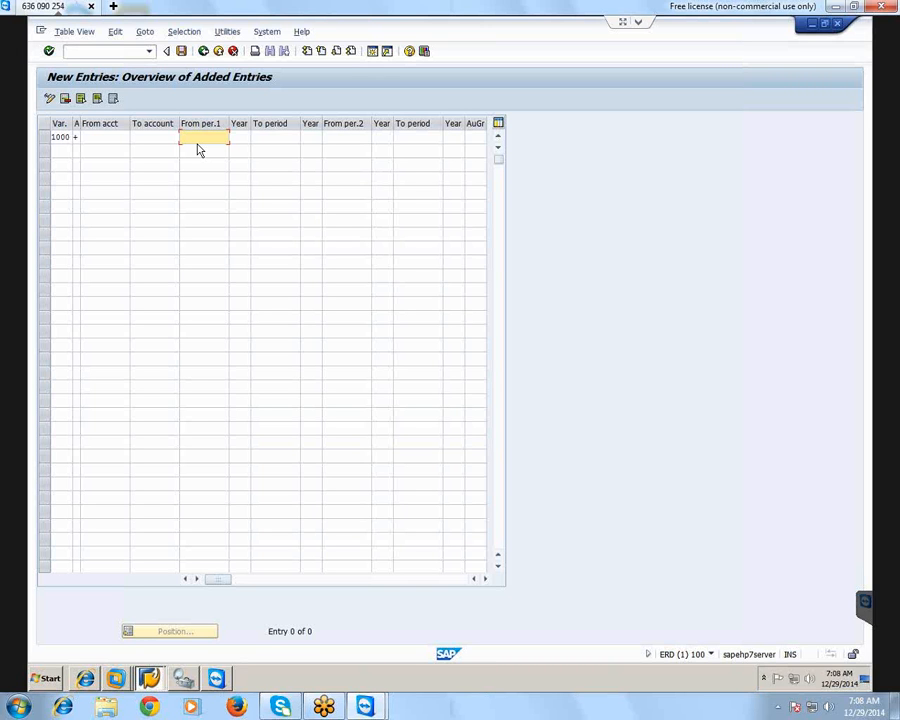
type("9")
left_click(238, 137)
type("2014")
left_click(268, 138)
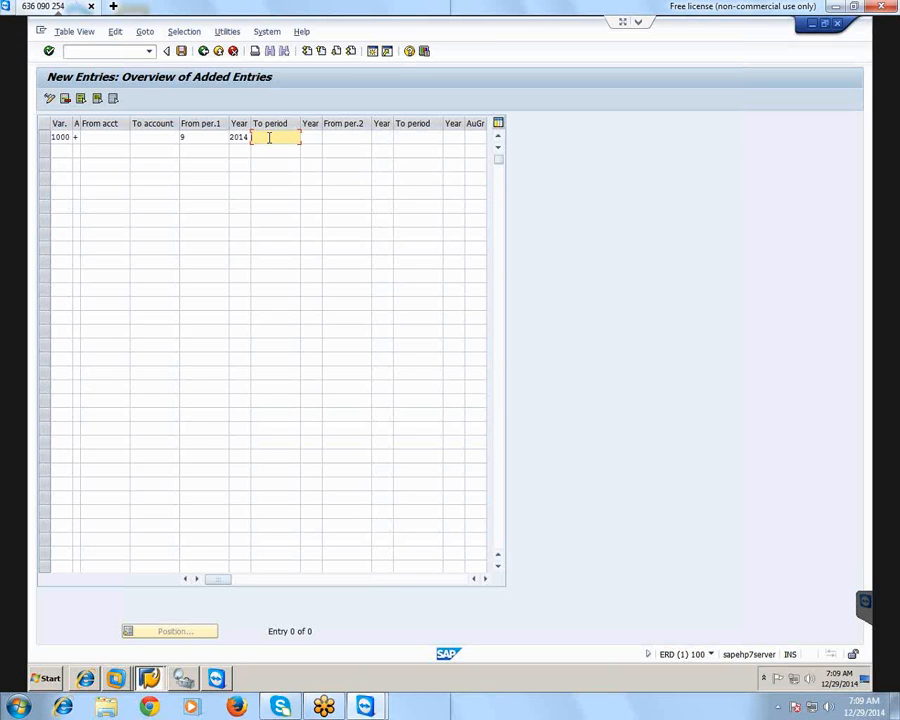
type("9")
left_click(315, 138)
type("2014")
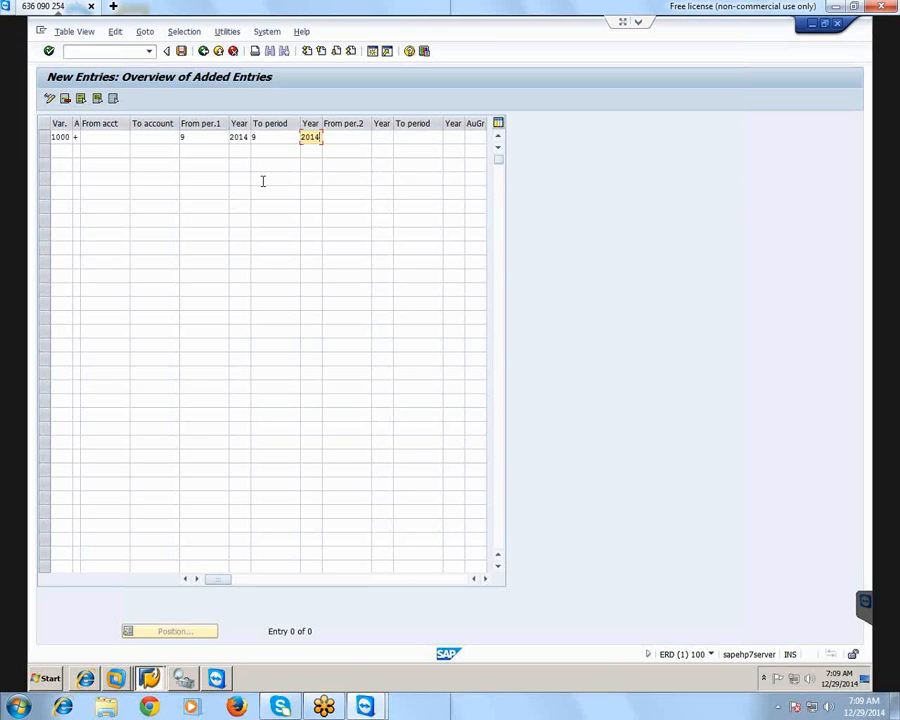
Set the second posting interval of variant 1000 from period 1, 2014 to period 1, 2014
left_click(352, 134)
left_click(404, 135)
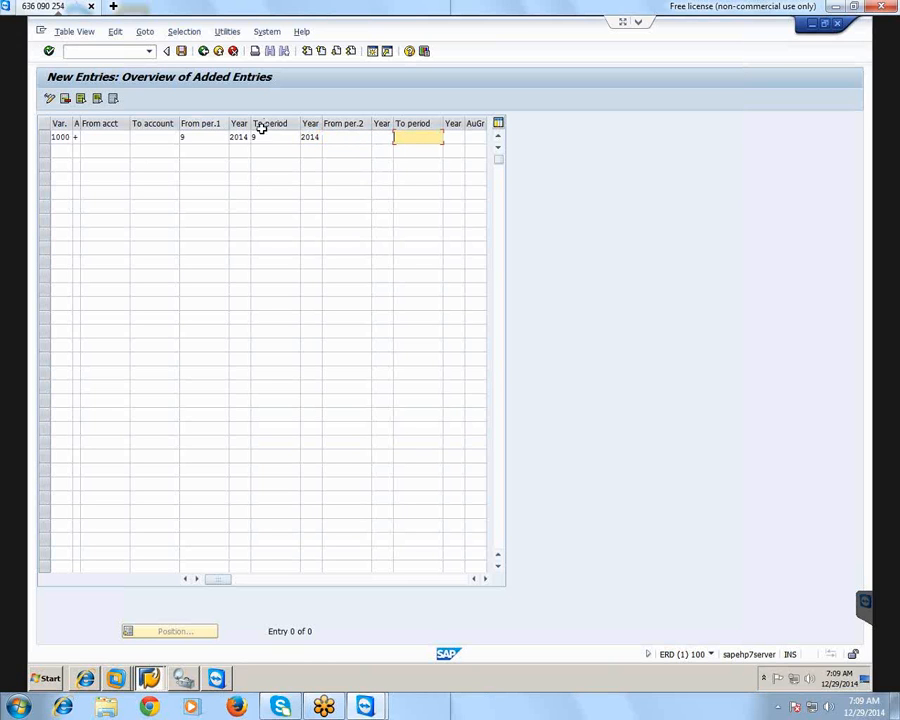
left_click(348, 137)
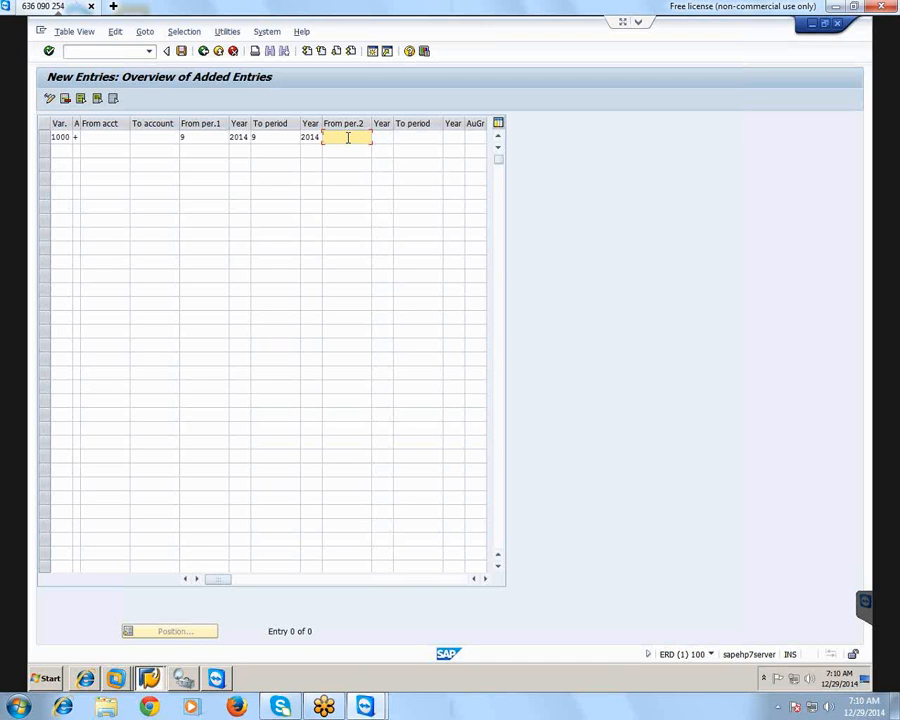
type("1")
left_click(382, 137)
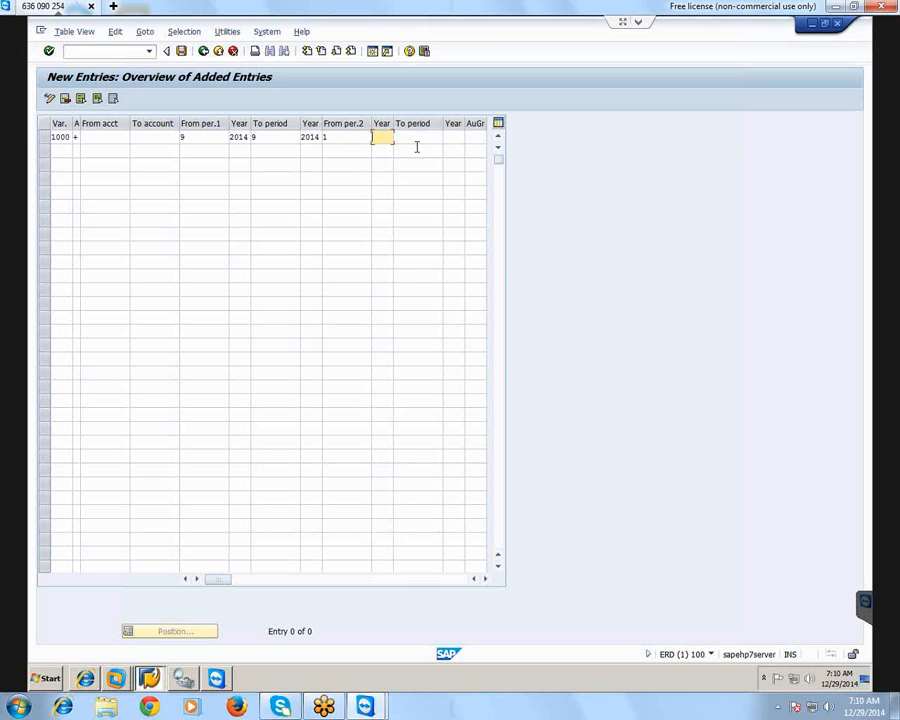
type("2014")
left_click(419, 137)
type("1")
left_click(457, 137)
type("2014")
key("Tab")
key("Tab")
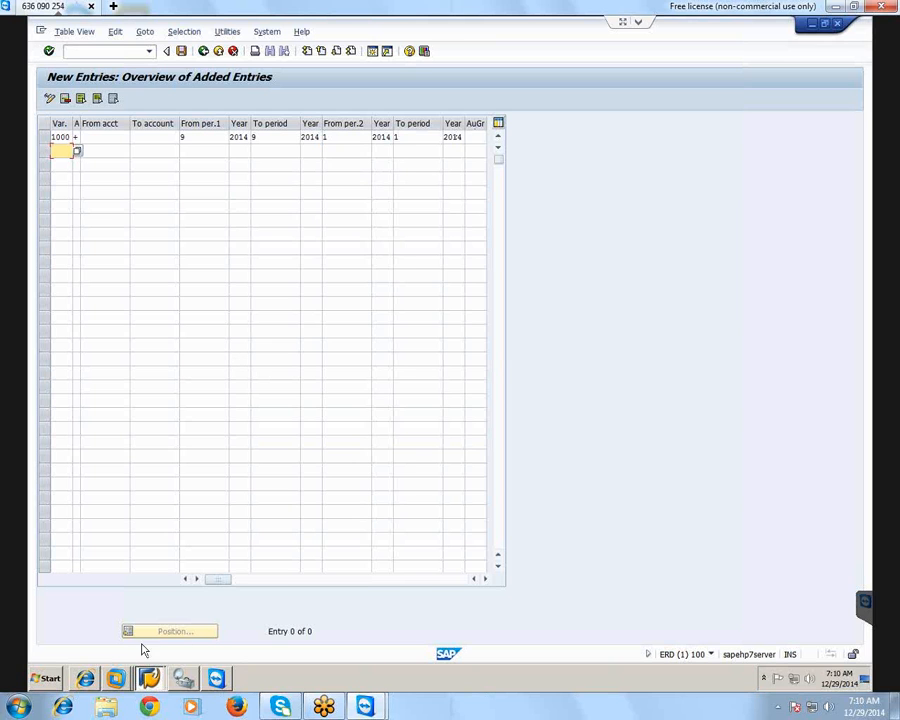
Leave the authorization group empty and save the open period entry in the customizing request "assing 2 abc"
left_click_drag(221, 581, 269, 583)
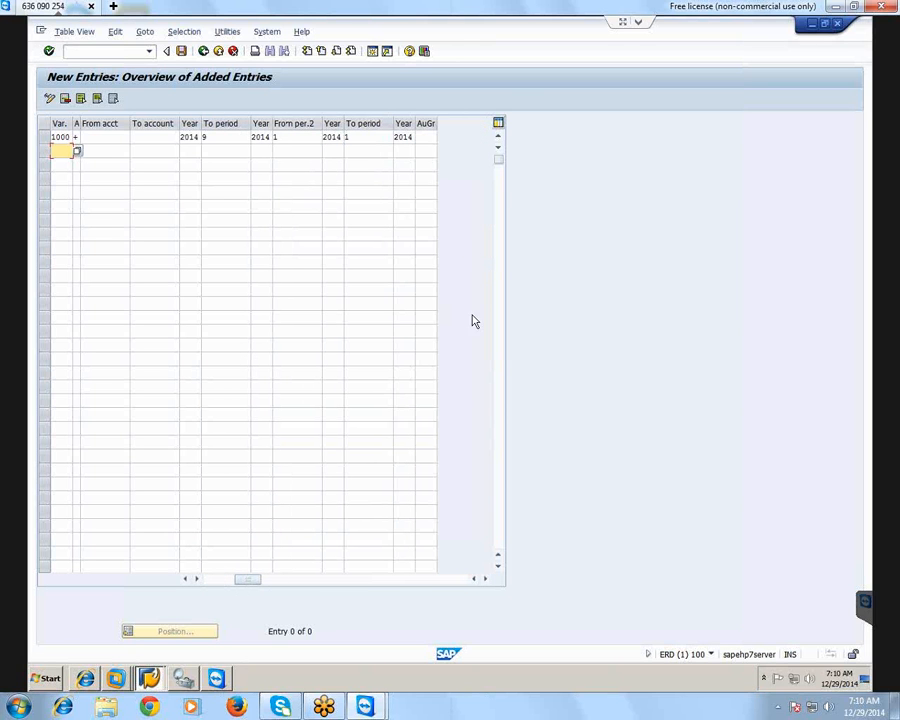
left_click(425, 137)
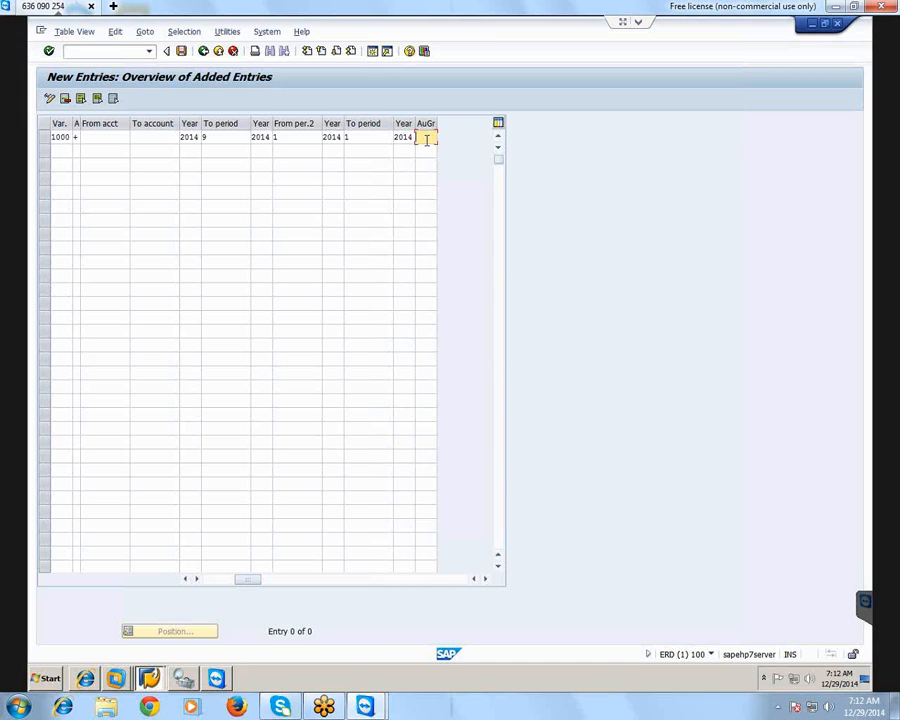
left_click_drag(245, 581, 218, 579)
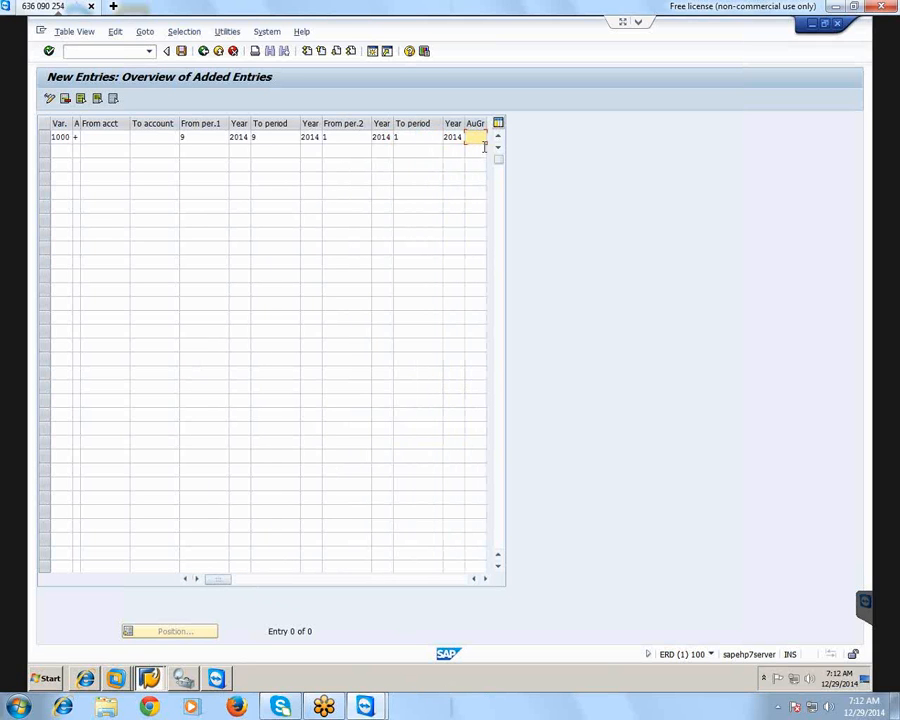
left_click(183, 52)
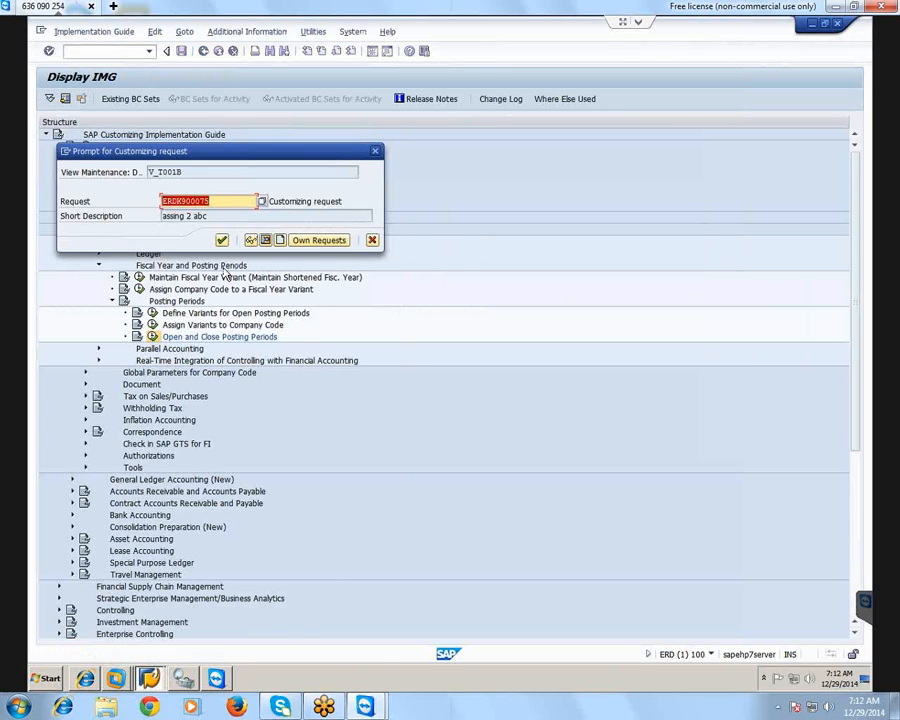
left_click(222, 240)
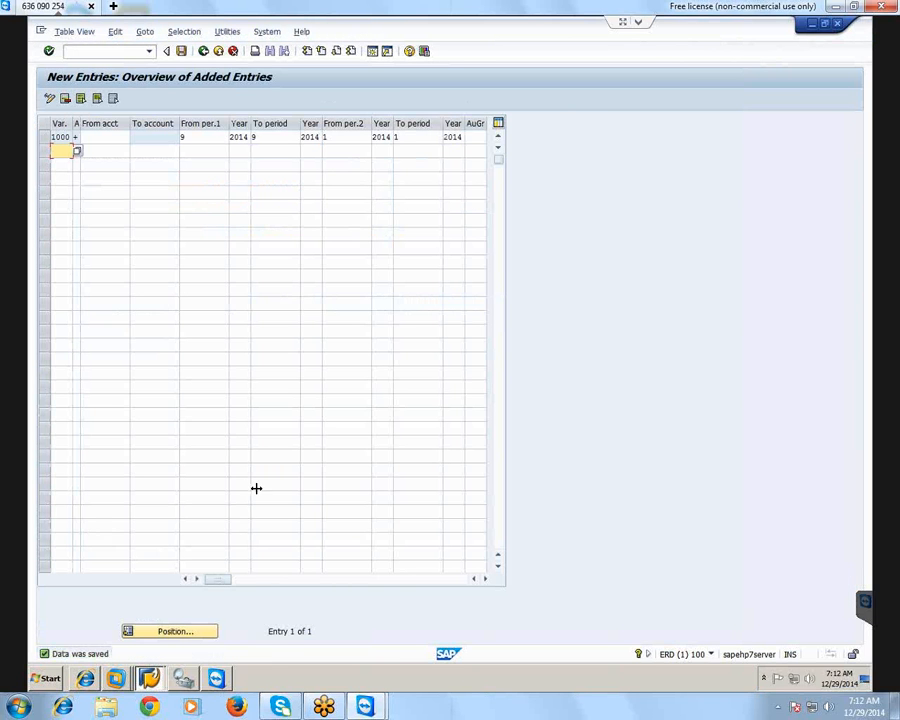
Return to the implementation guide structure and collapse the Posting Periods and Fiscal Year and Posting Periods nodes
left_click(203, 54)
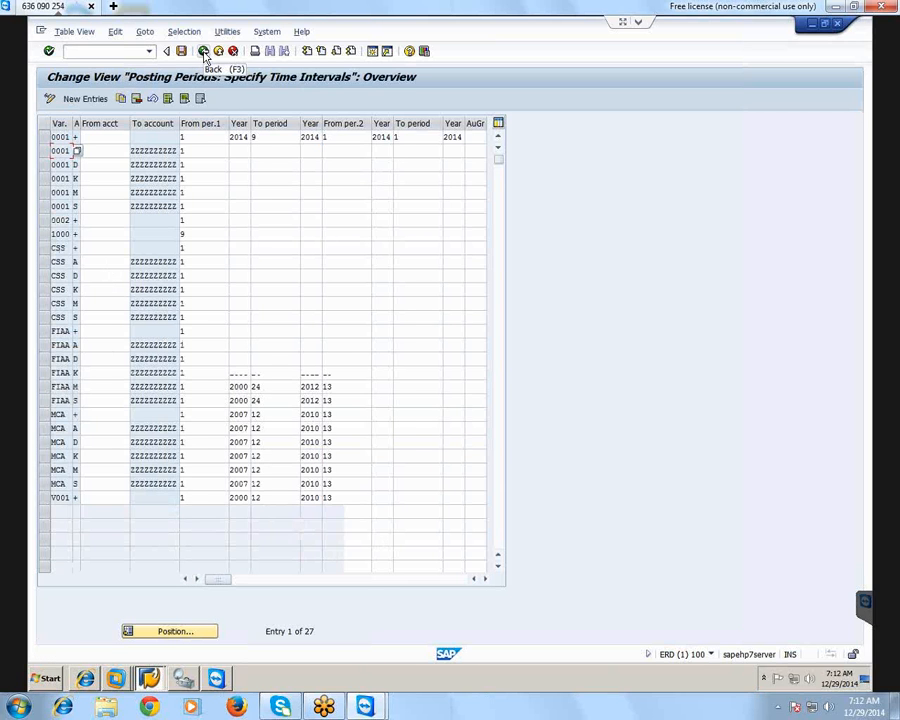
left_click(203, 54)
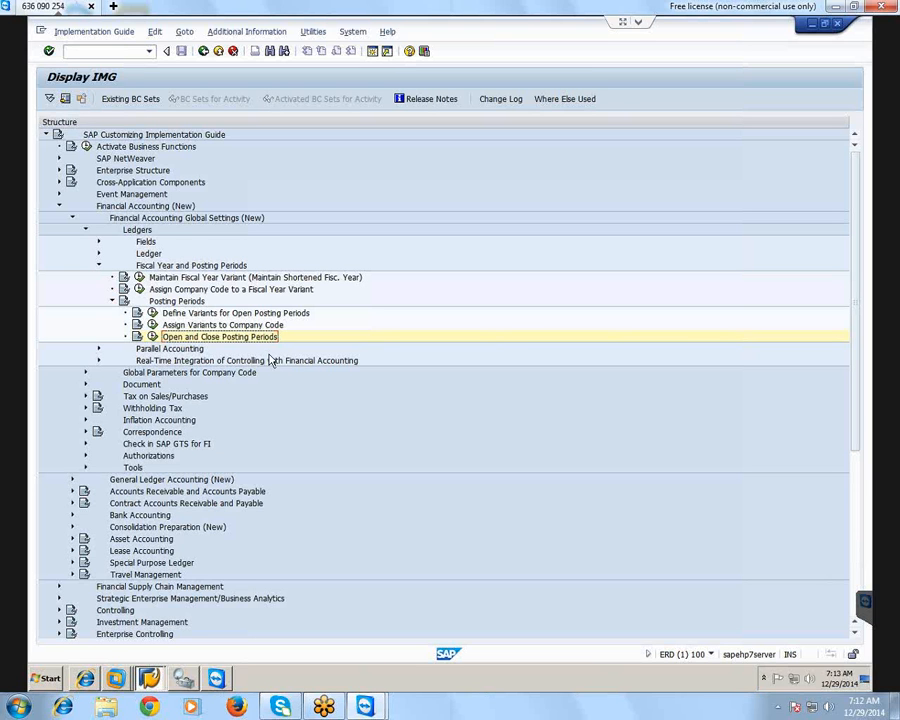
left_click(113, 302)
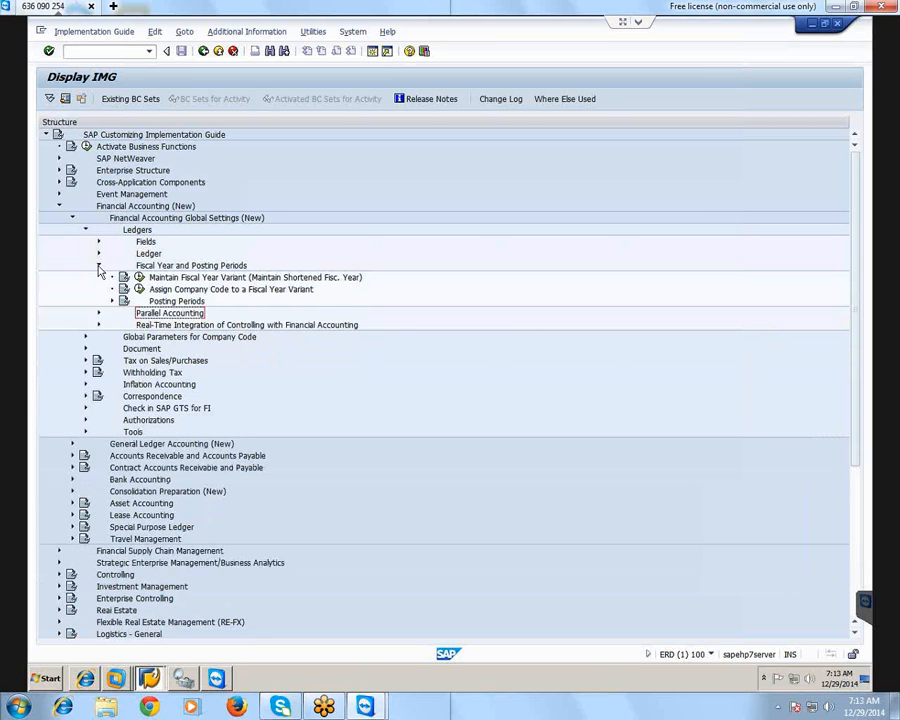
left_click(98, 266)
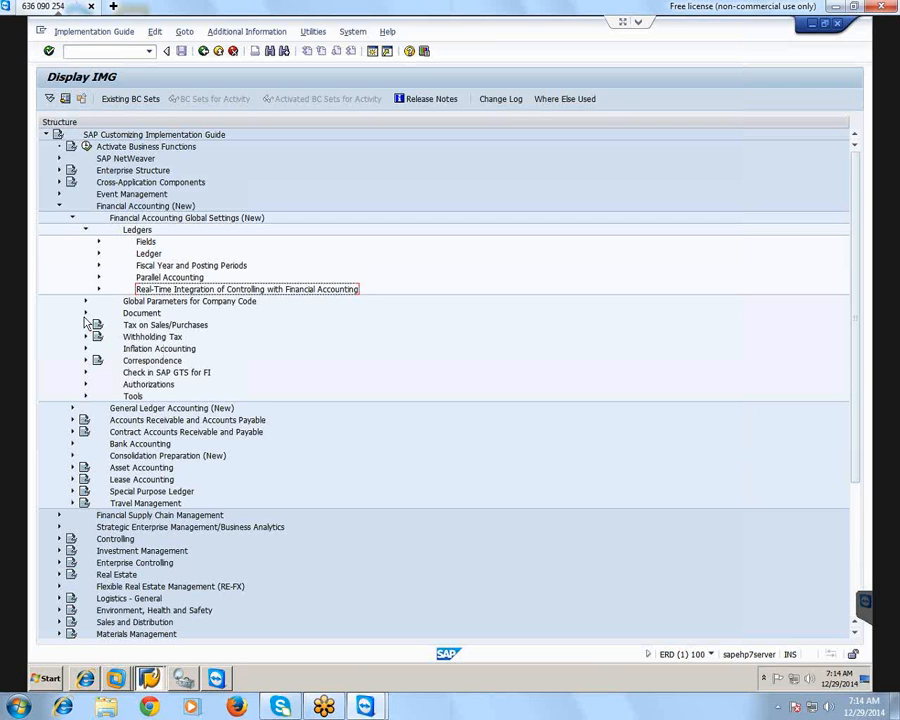
Open Define Document Types for Entry View under the Document settings and examine the customer invoice (DR) and customer credit memo (DG) types
left_click(85, 313)
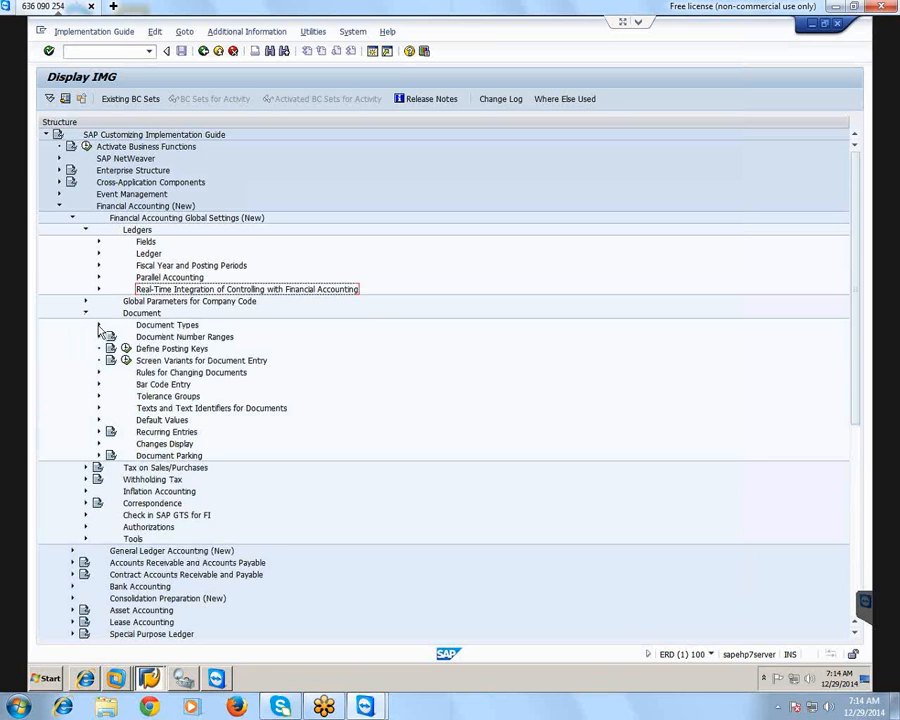
left_click(98, 326)
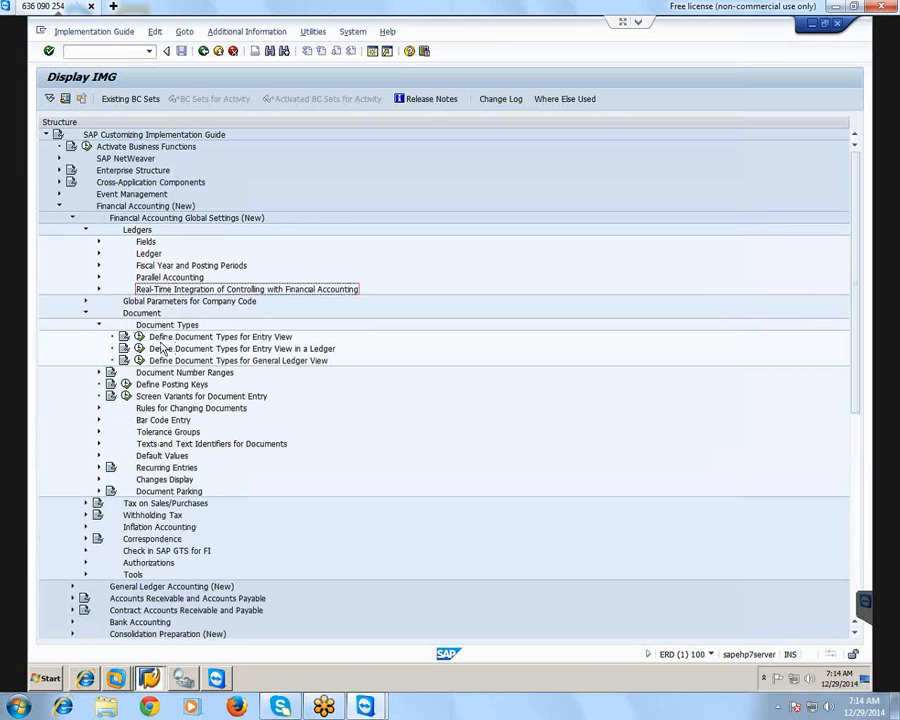
left_click(140, 337)
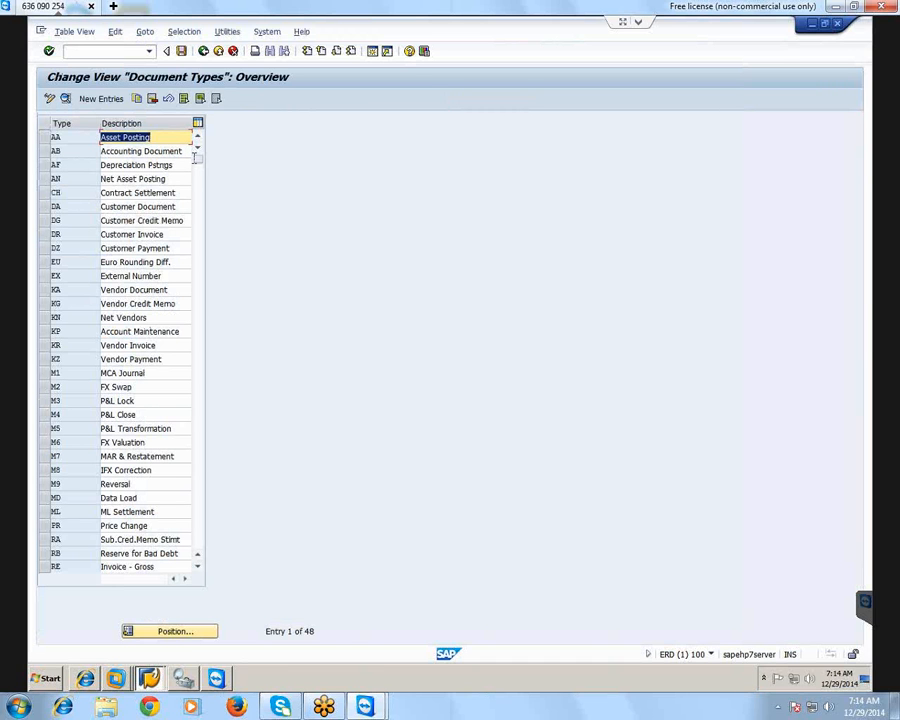
mouse_move(198, 161)
left_mouse_down()
mouse_move(200, 210)
mouse_move(193, 169)
left_mouse_up()
left_click(163, 232)
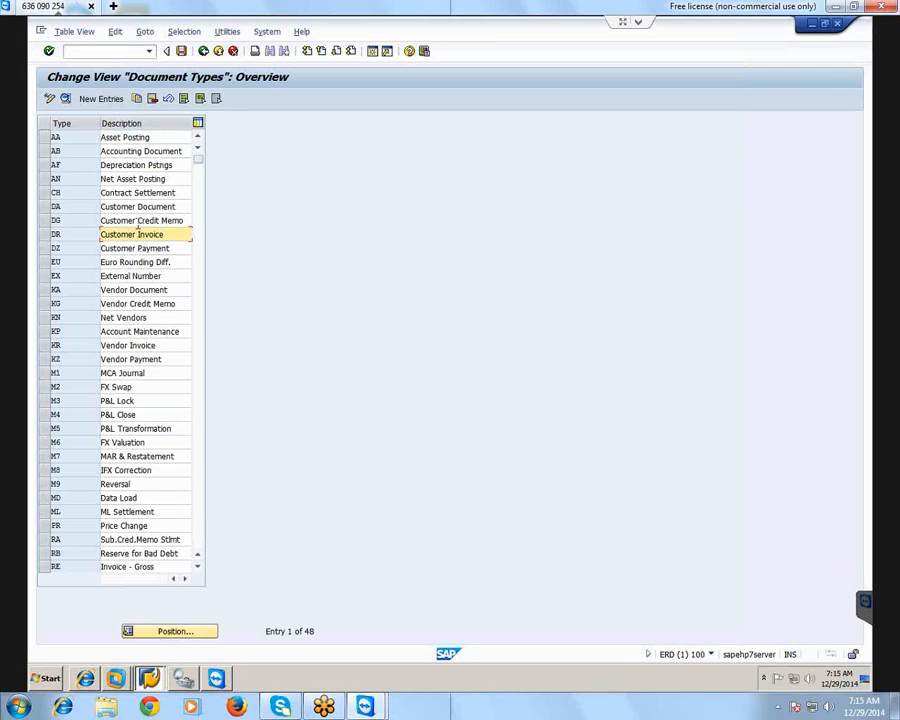
left_click(146, 220)
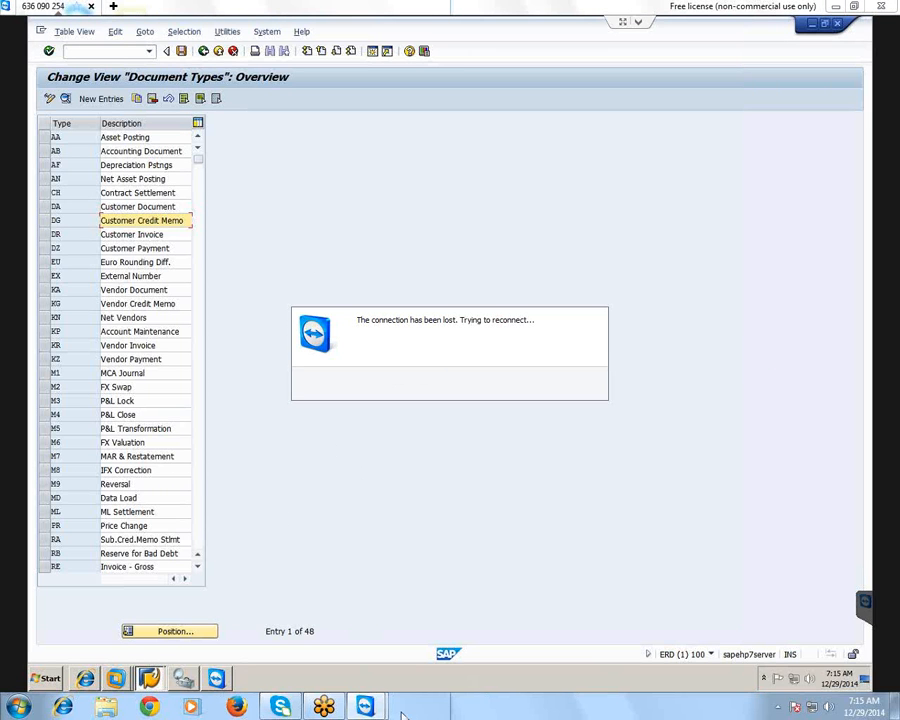
Bring the disconnected remote session window to the front and dismiss the sponsored session message
mouse_move(364, 706)
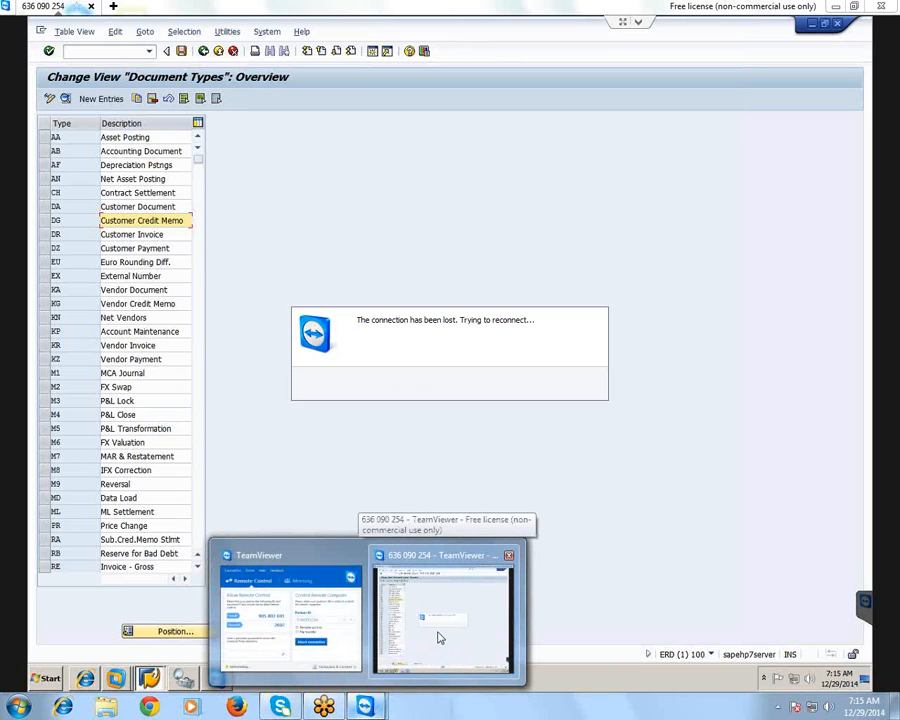
left_click(439, 633)
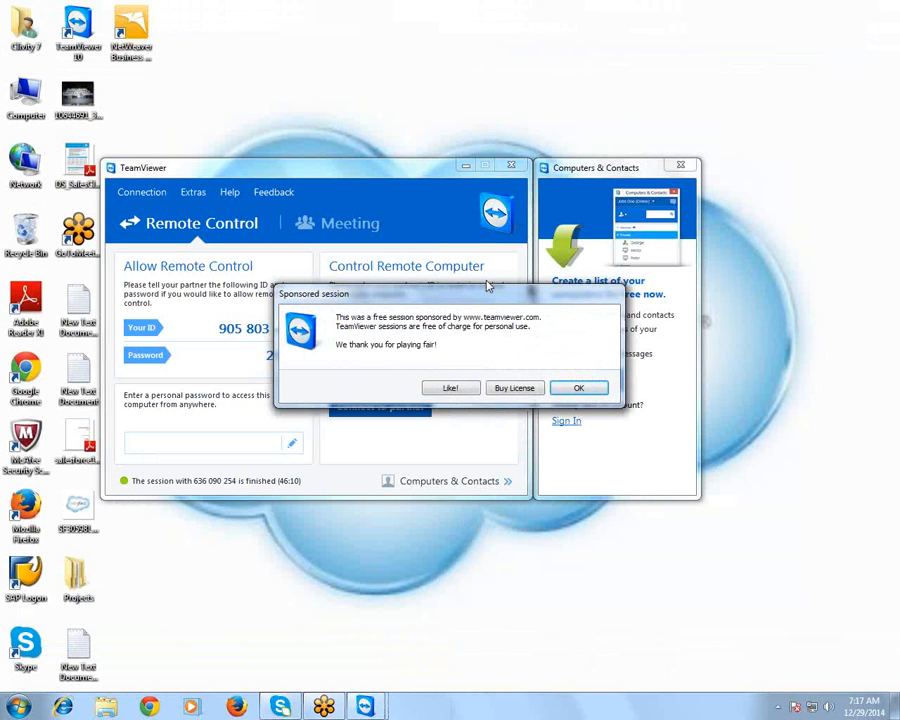
left_click_drag(501, 293, 449, 258)
left_click(526, 352)
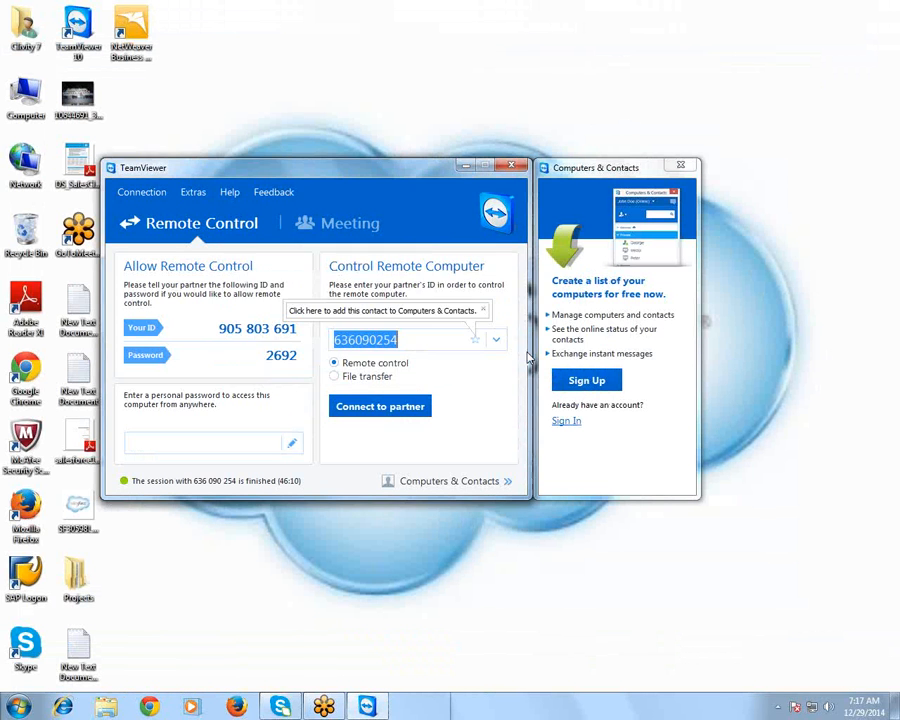
left_click_drag(422, 175, 397, 150)
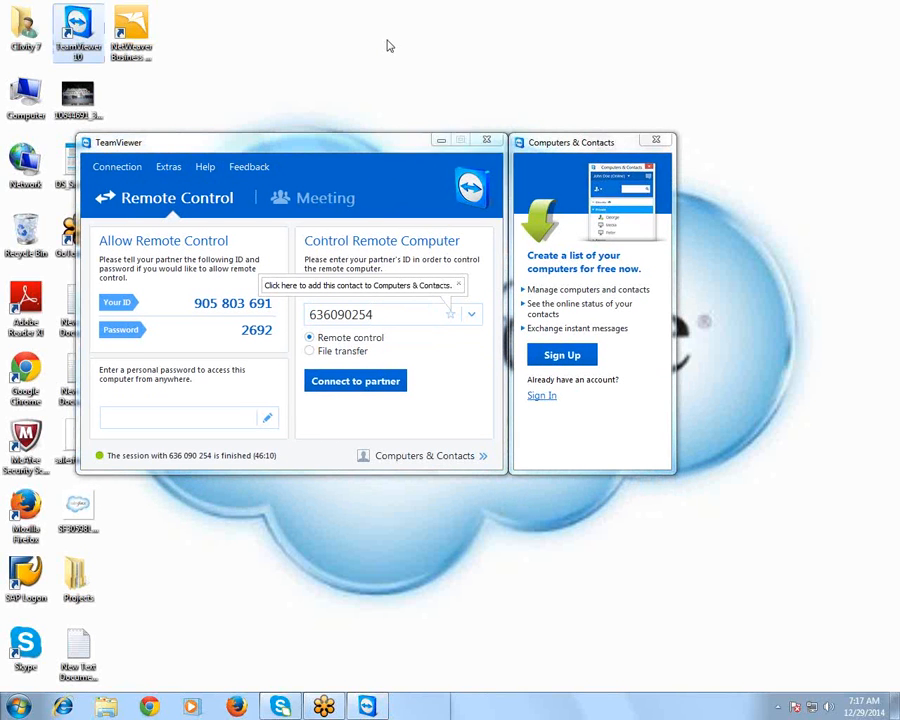
right_click(387, 42)
left_click(426, 82)
right_click(366, 40)
left_click(408, 75)
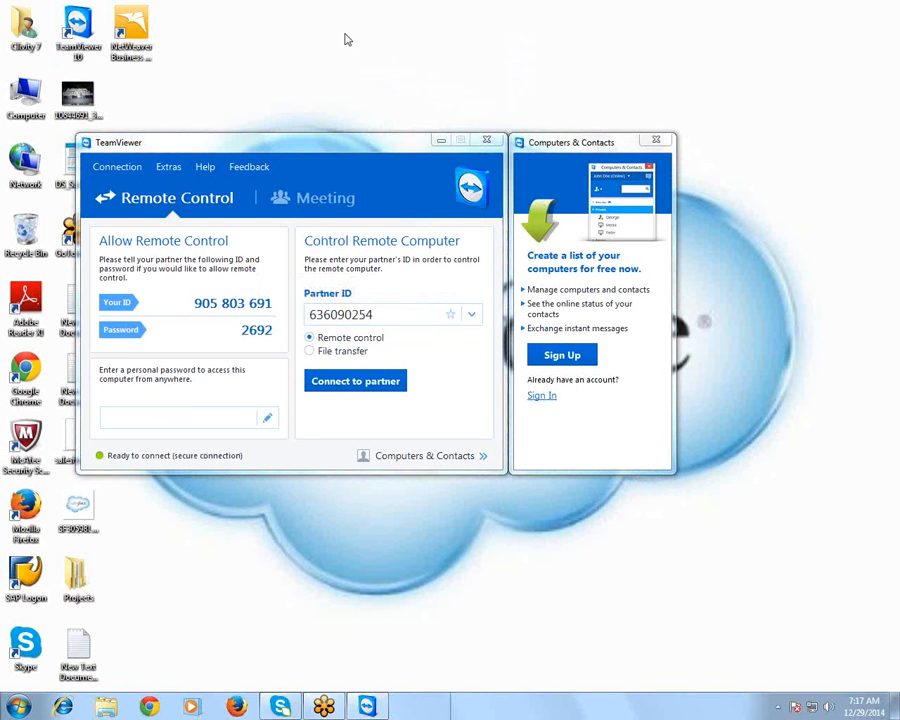
right_click(344, 36)
left_click(380, 71)
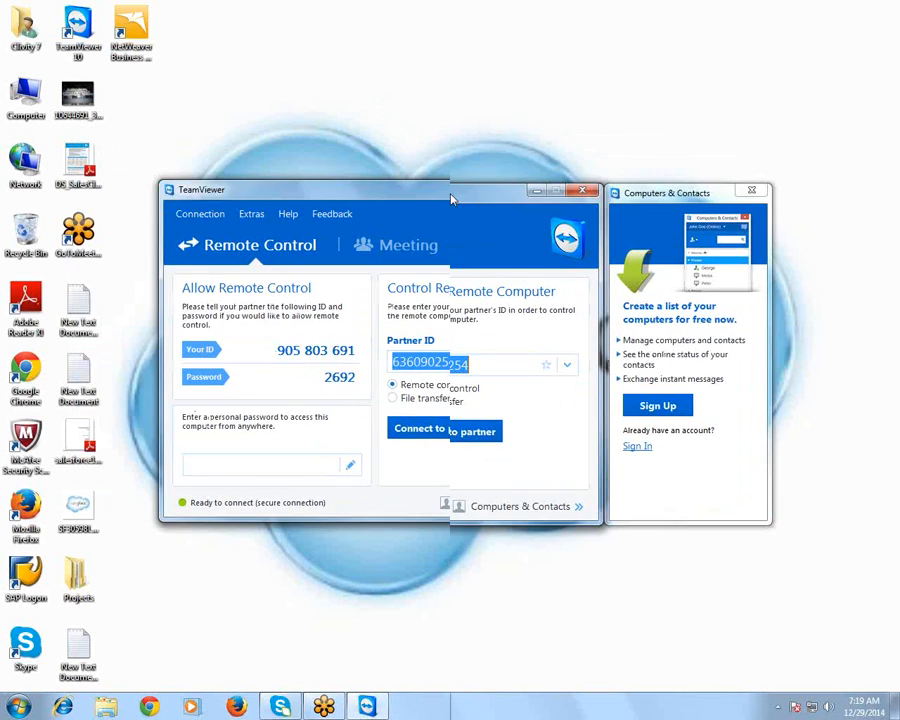
right_click(296, 92)
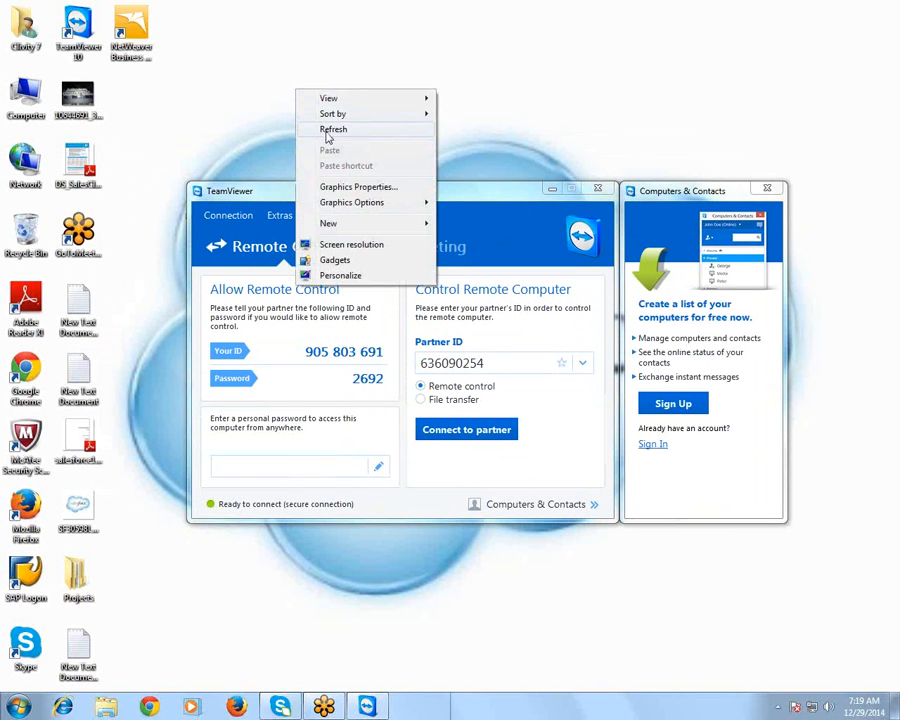
left_click(326, 130)
right_click(308, 97)
left_click(332, 131)
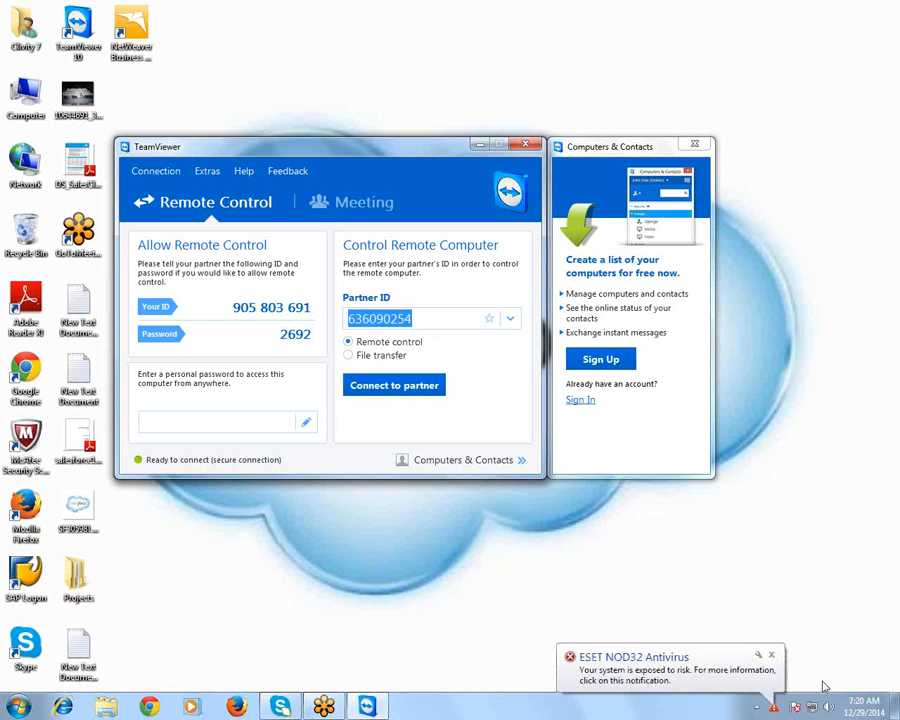
Close the ESET NOD32 Antivirus notification
left_click(771, 655)
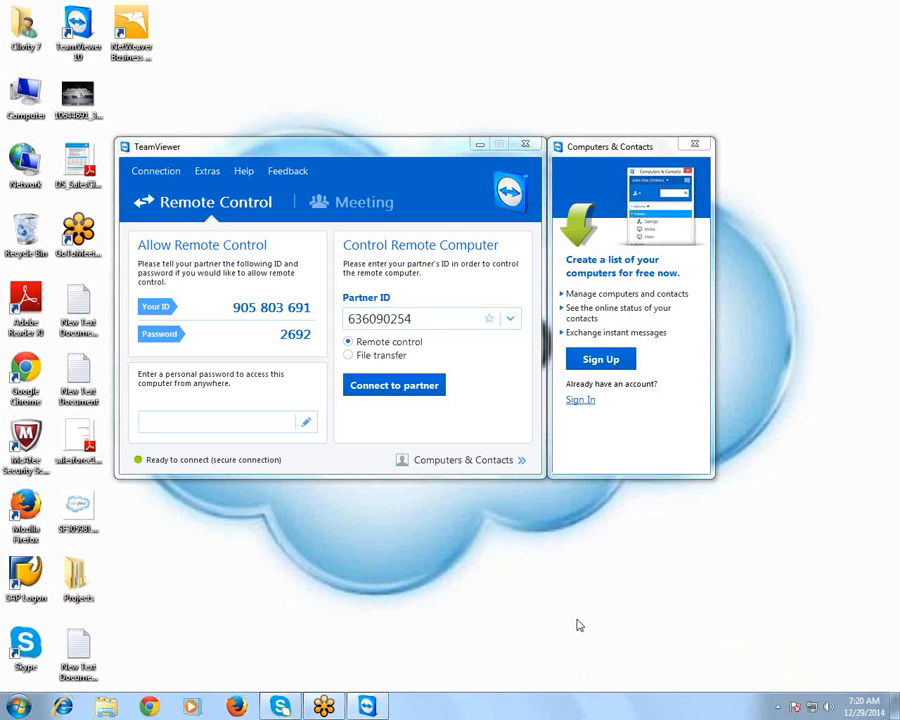